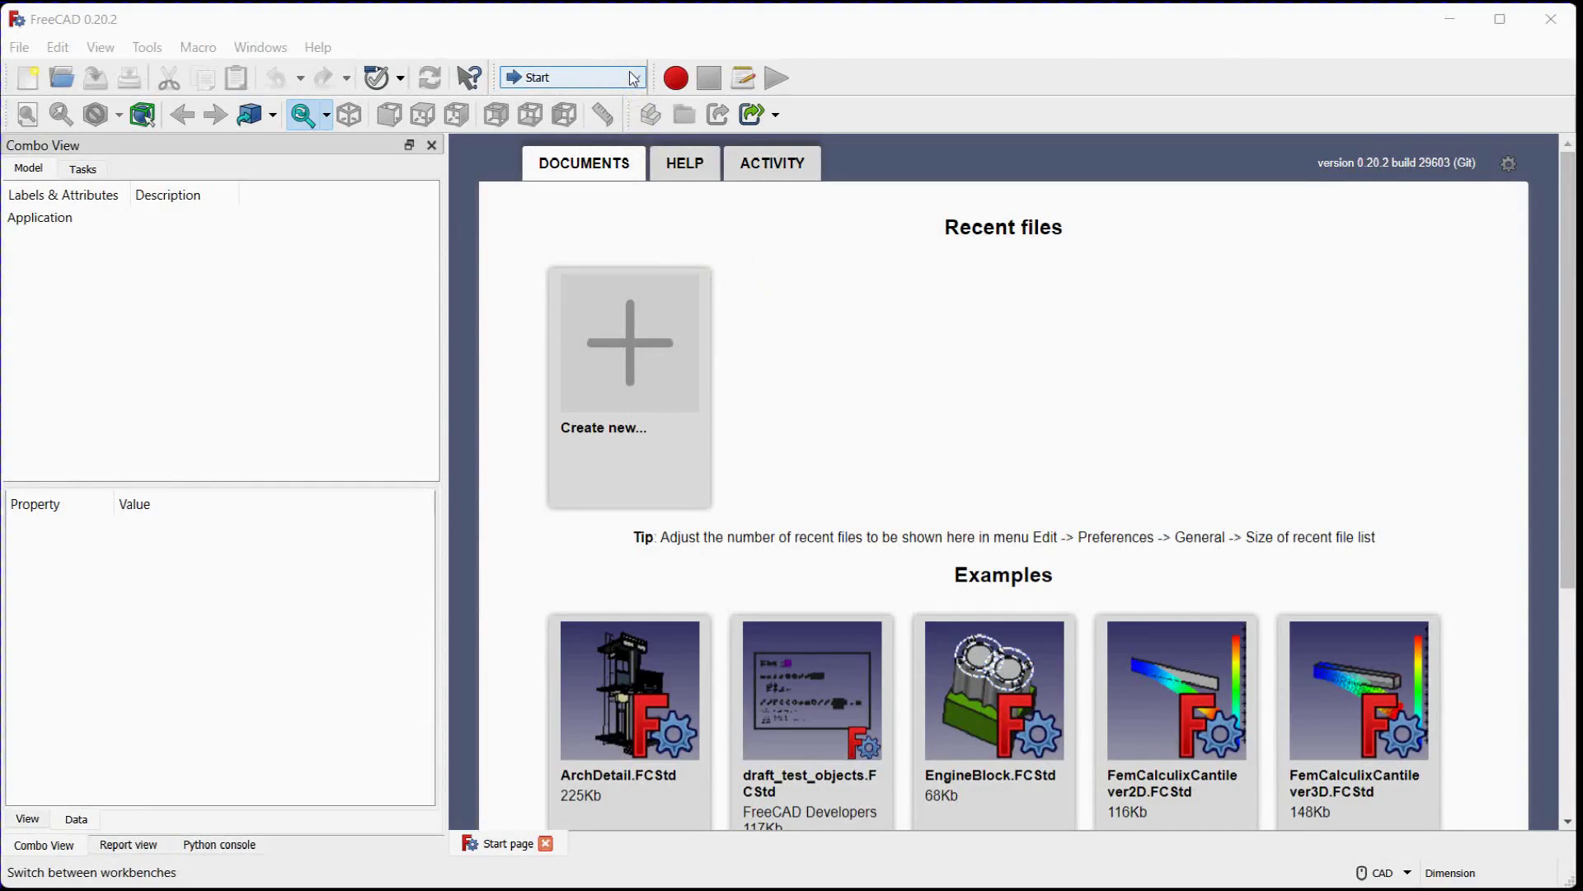
# Switch to the Spreadsheet workbench and create a new document containing an empty spreadsheet
pyautogui.click(634, 78)
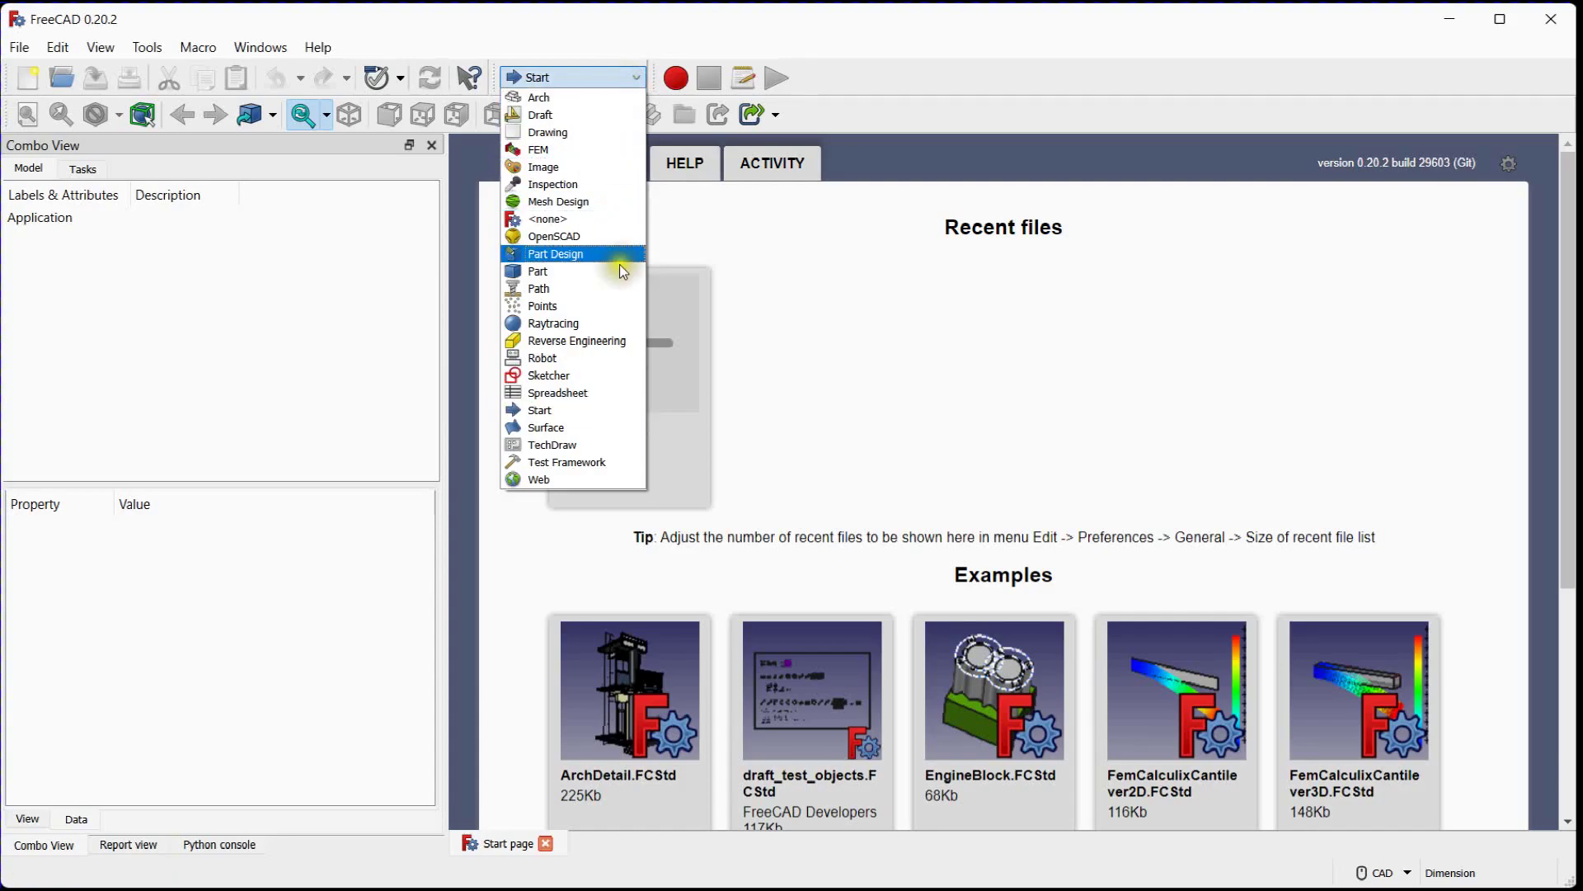
pyautogui.click(629, 400)
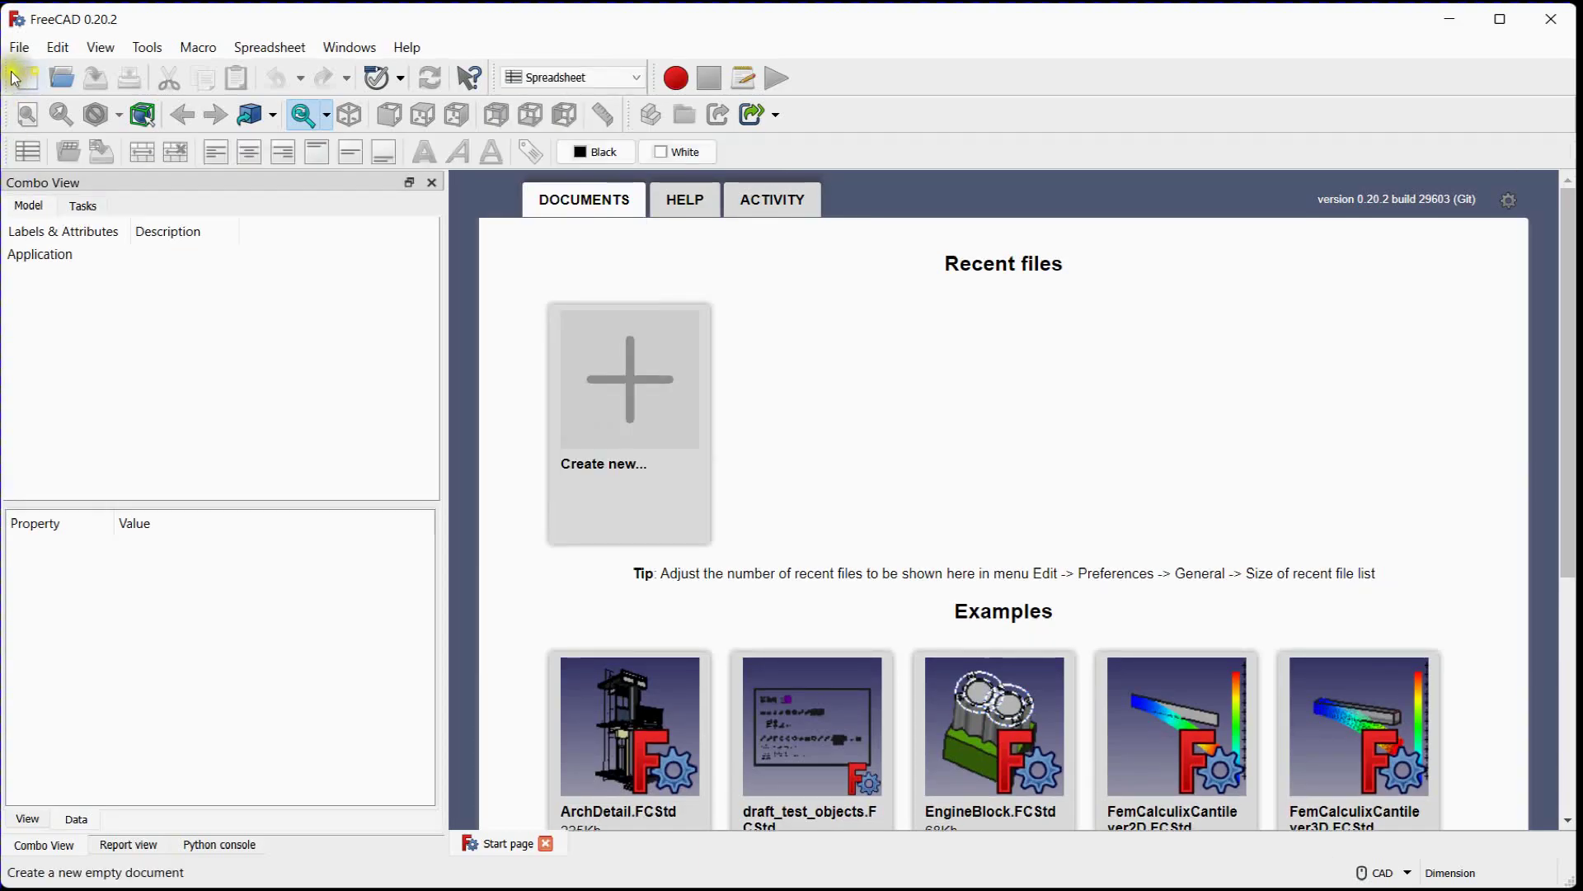
pyautogui.click(29, 78)
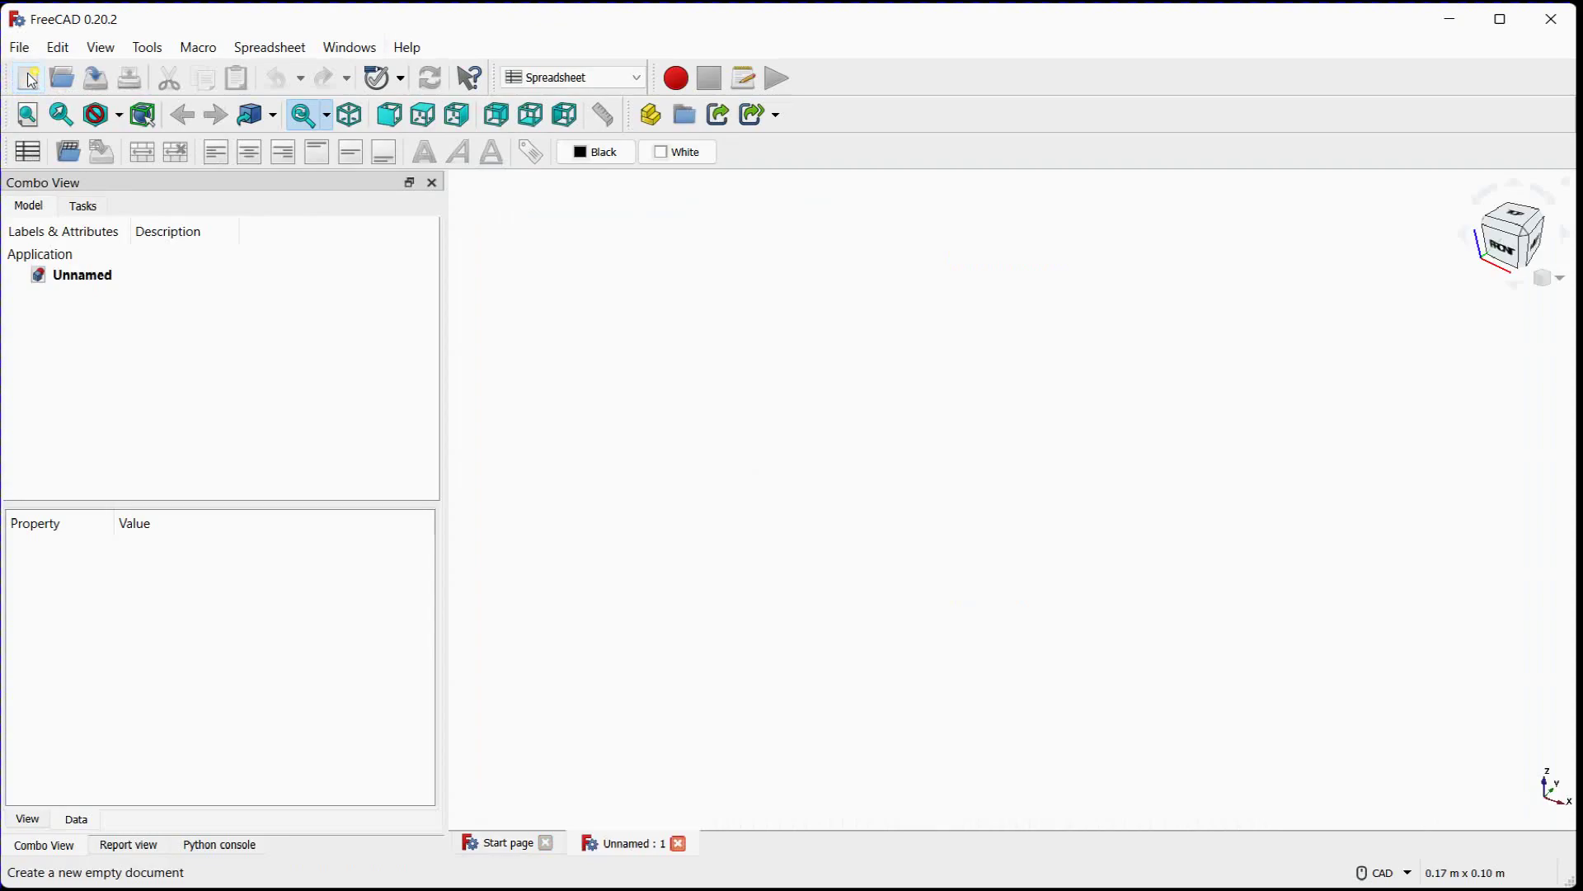
pyautogui.click(25, 153)
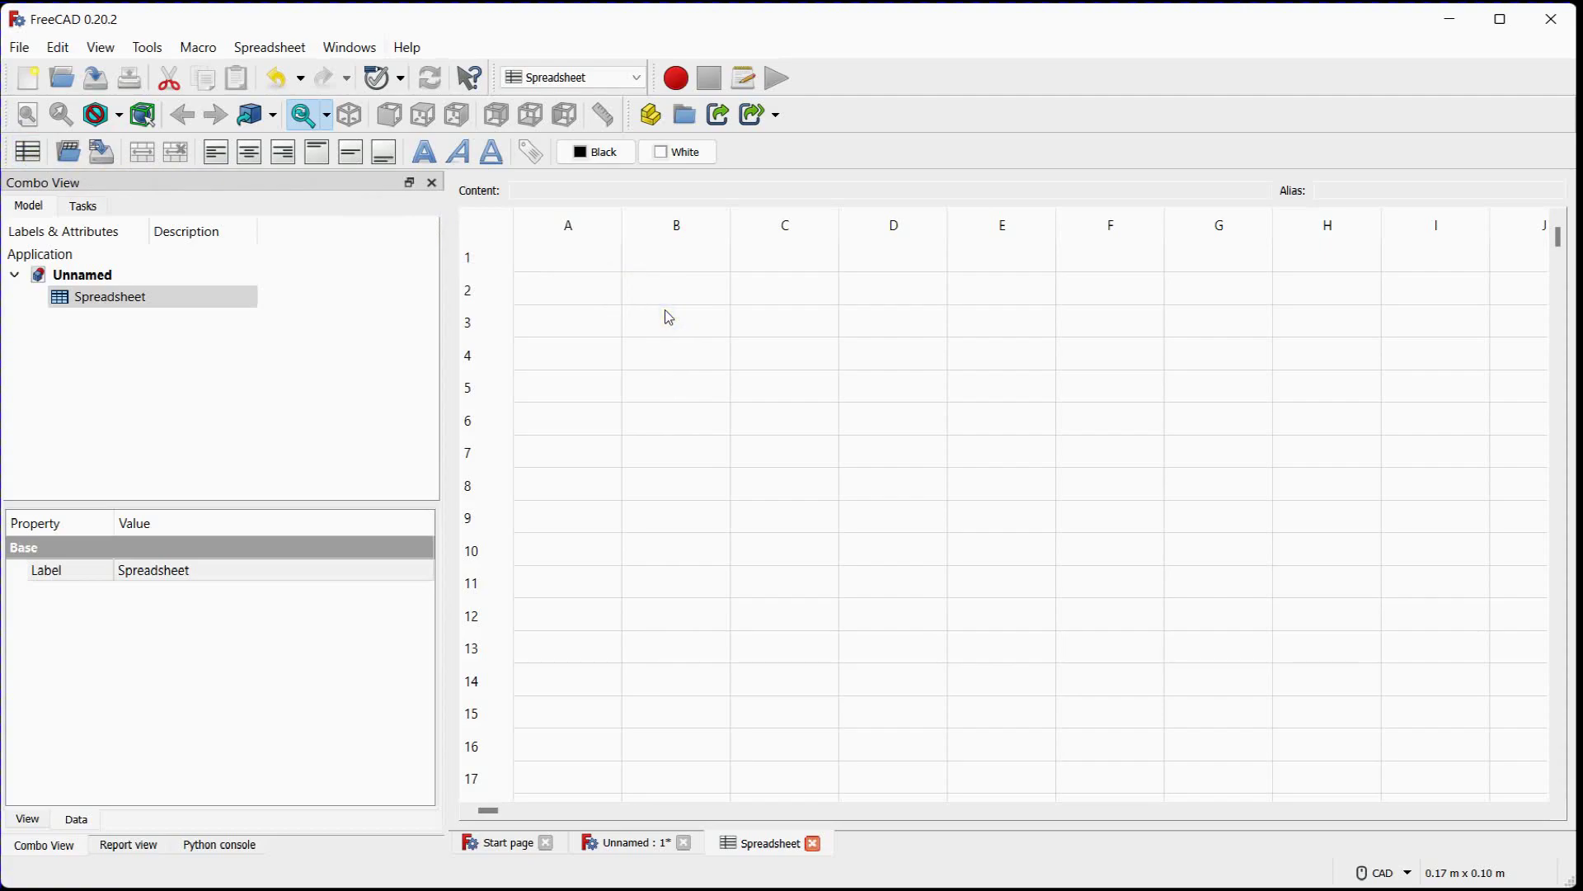
# Enter the parameter label Beam_Length in cell A2
pyautogui.click(610, 298)
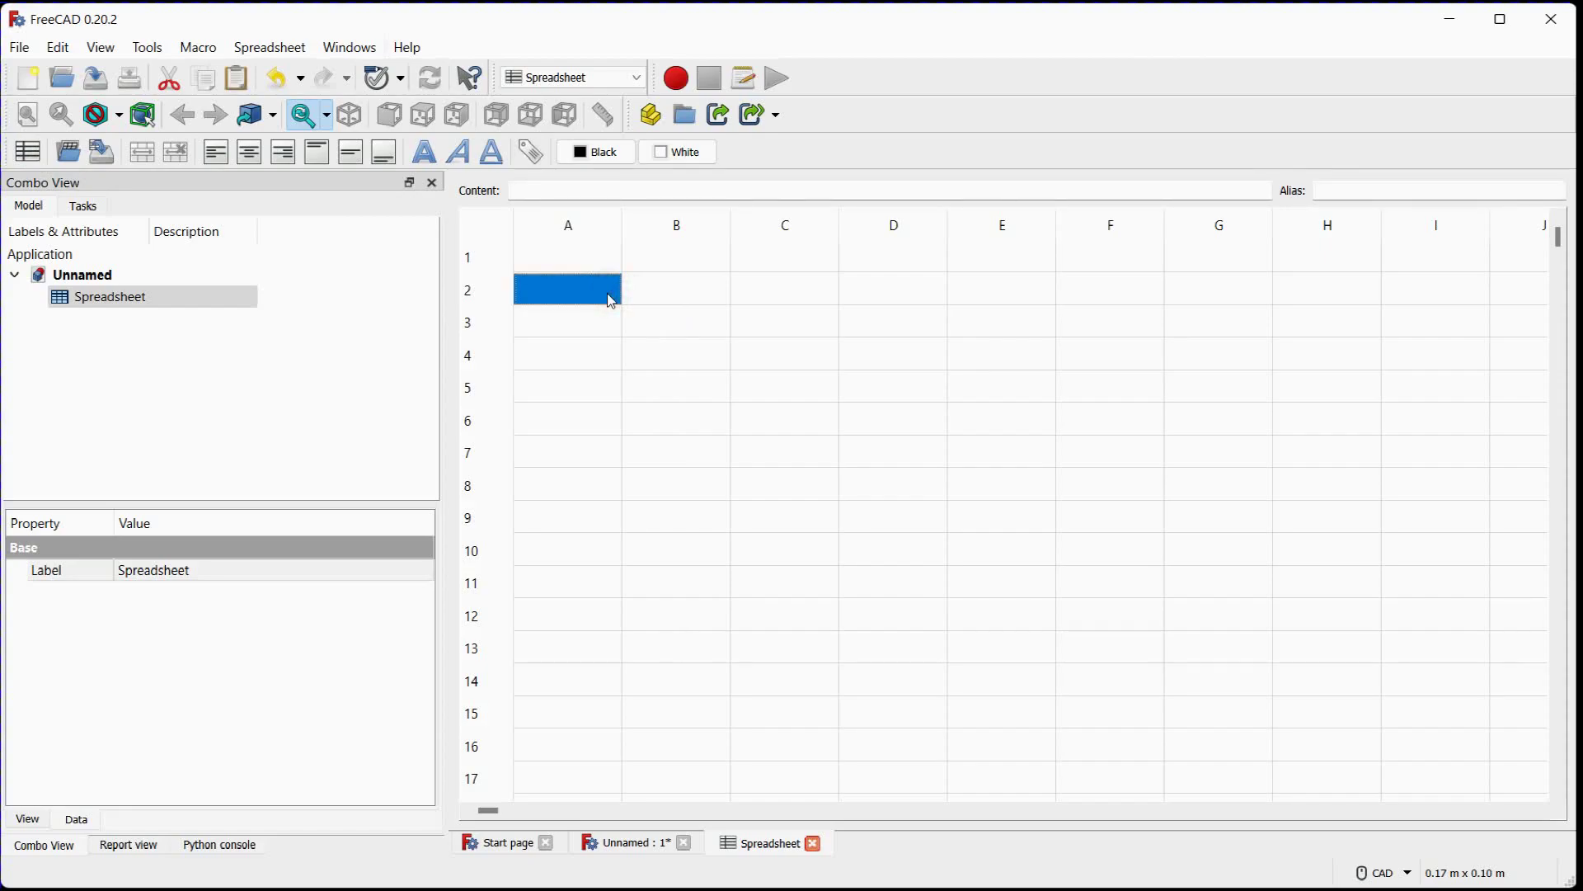
pyautogui.write('B')
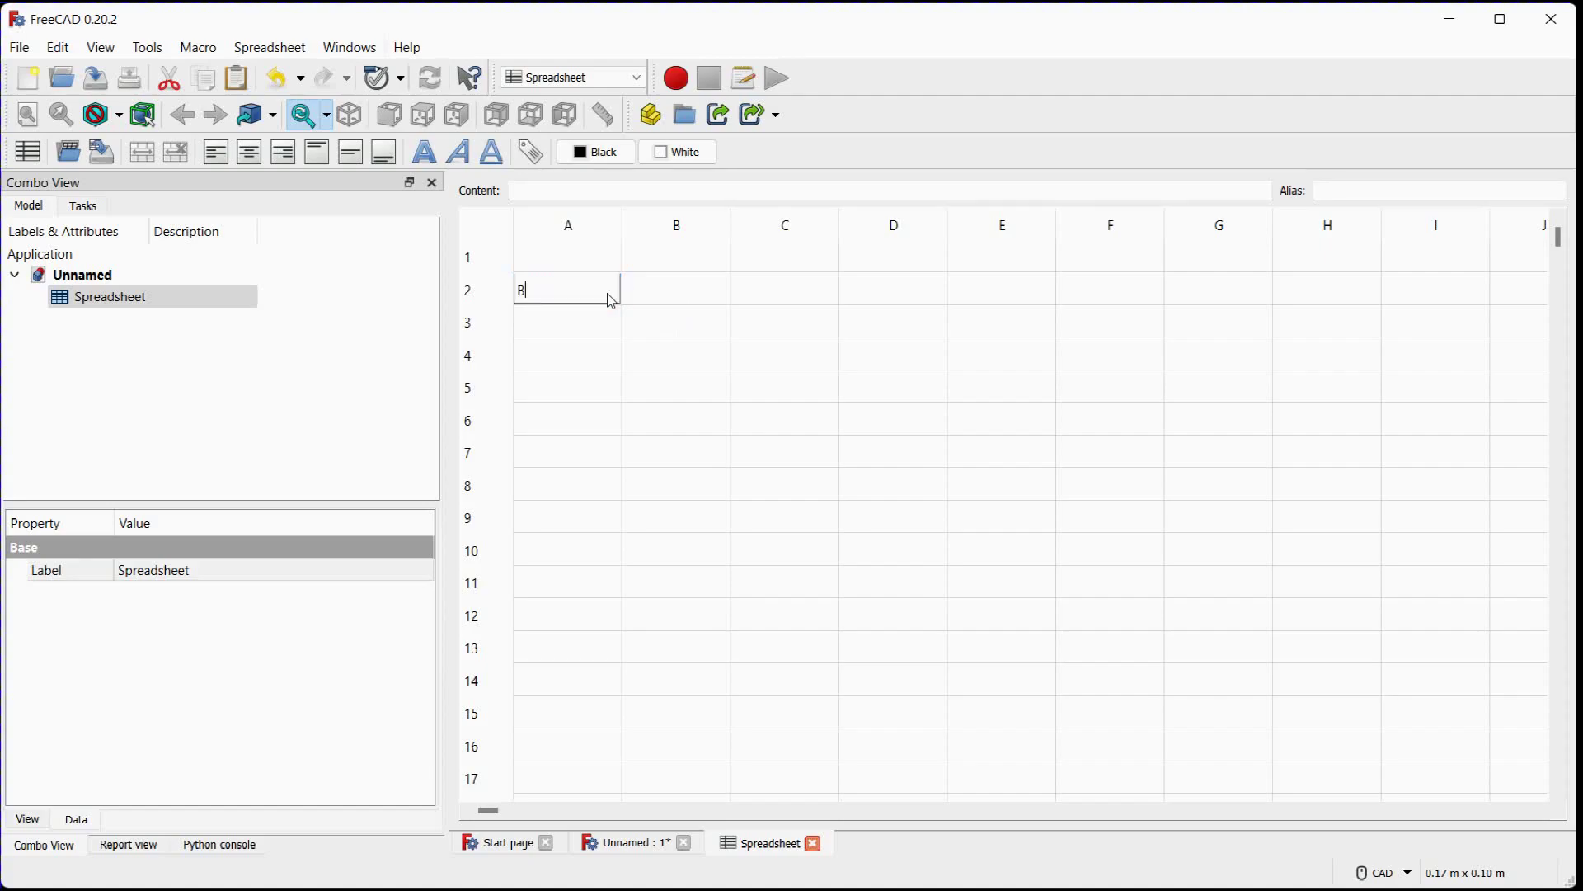
pyautogui.write('eam_Length')
pyautogui.press('Return')
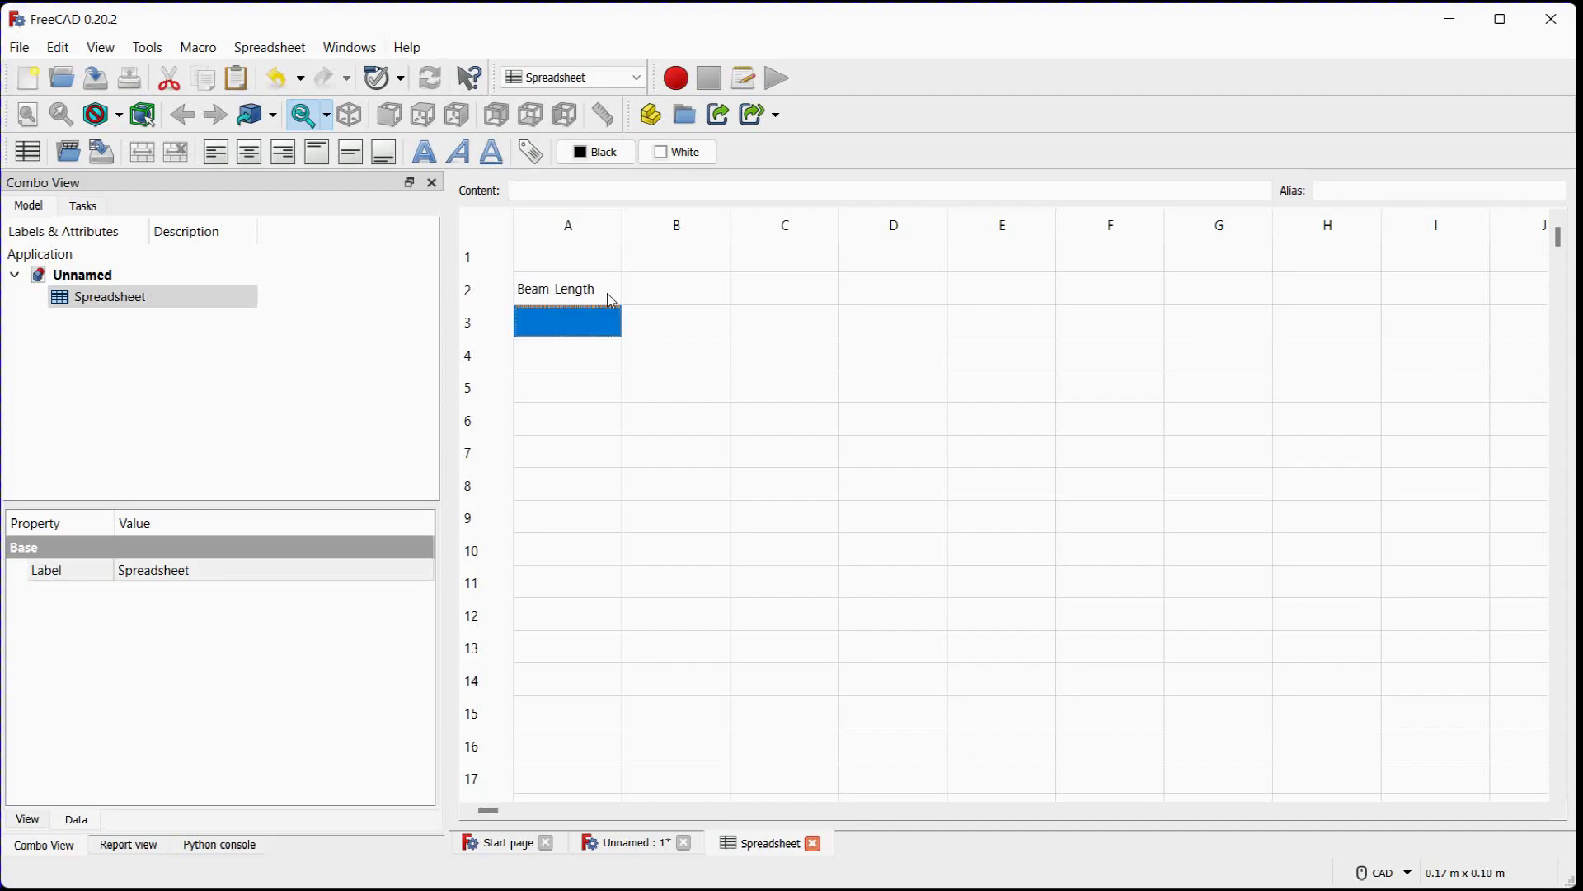
# Enter the parameter label Beam_Height in cell A3
pyautogui.write('Beam')
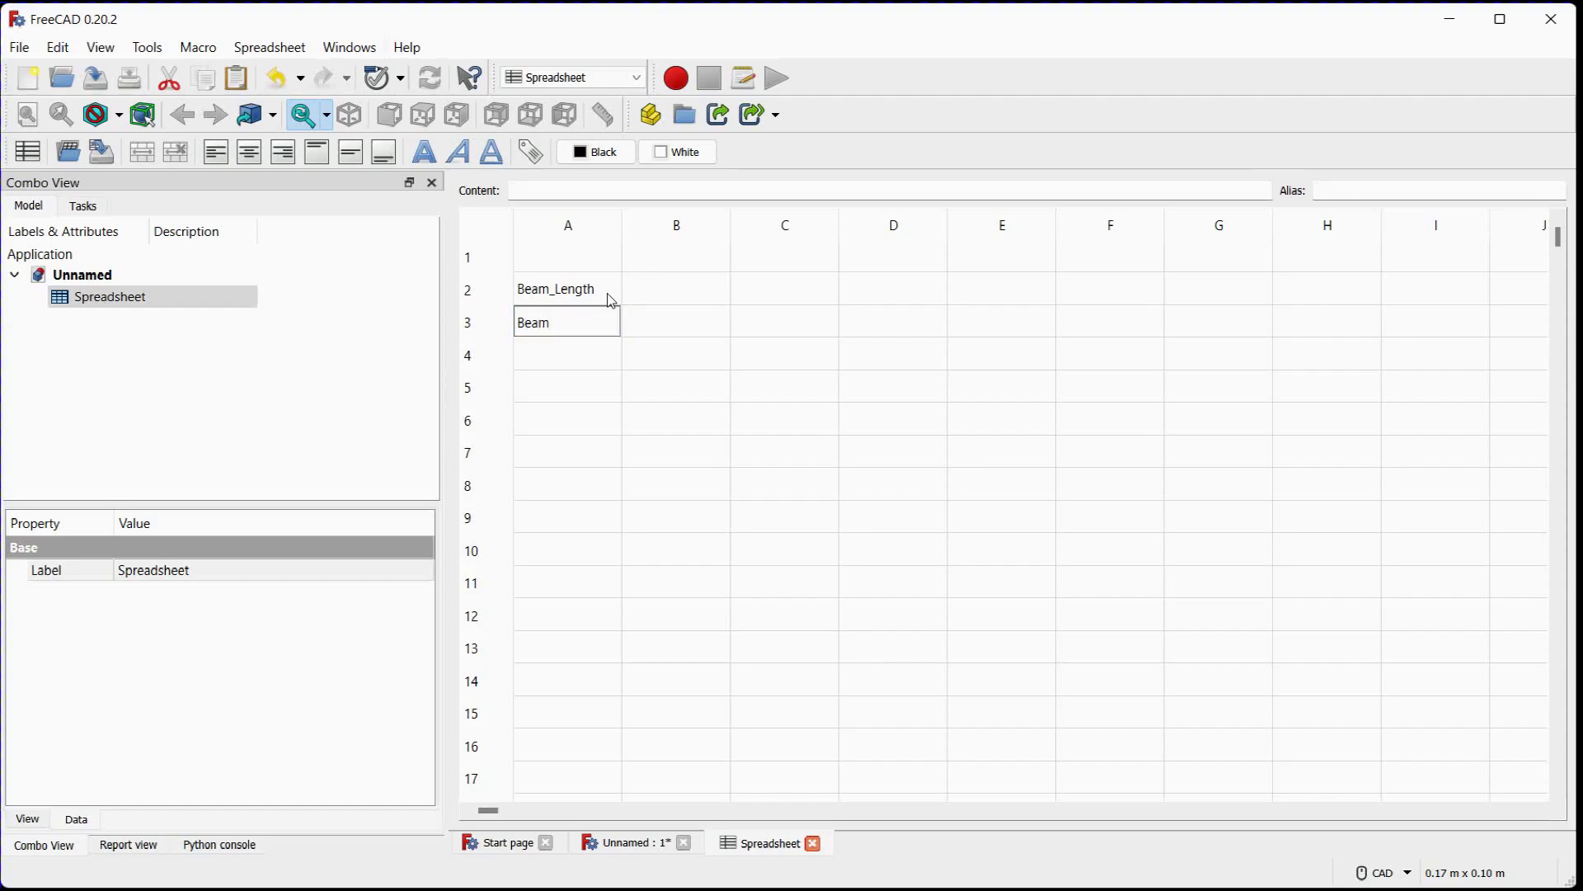
pyautogui.write('_Height')
pyautogui.press('Return')
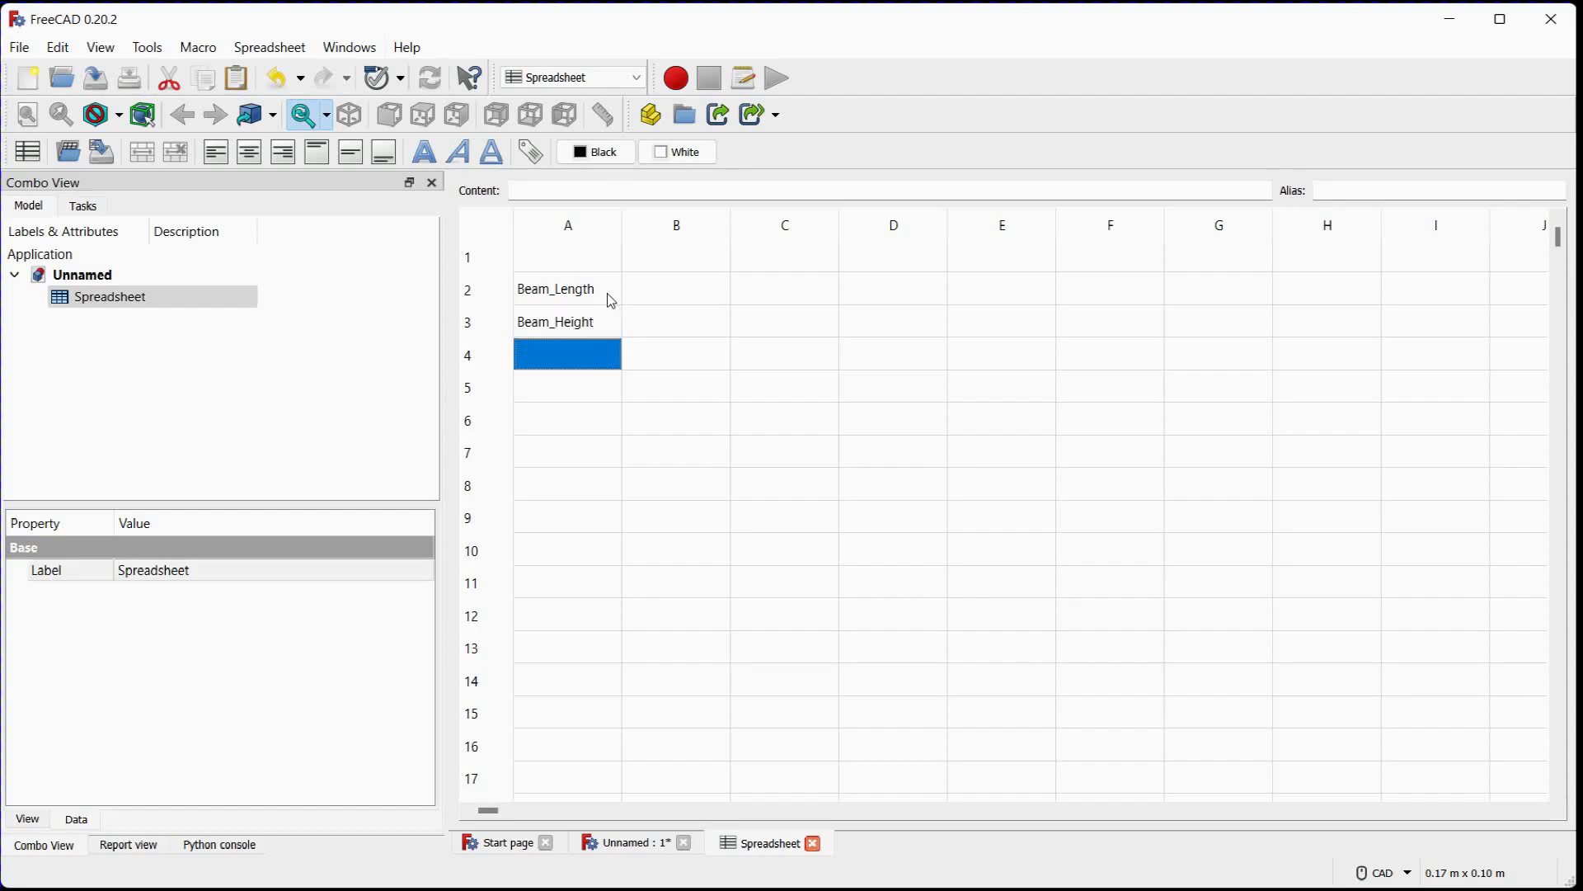
# Enter the parameter label Beam_Width in cell A4
pyautogui.write('Beam')
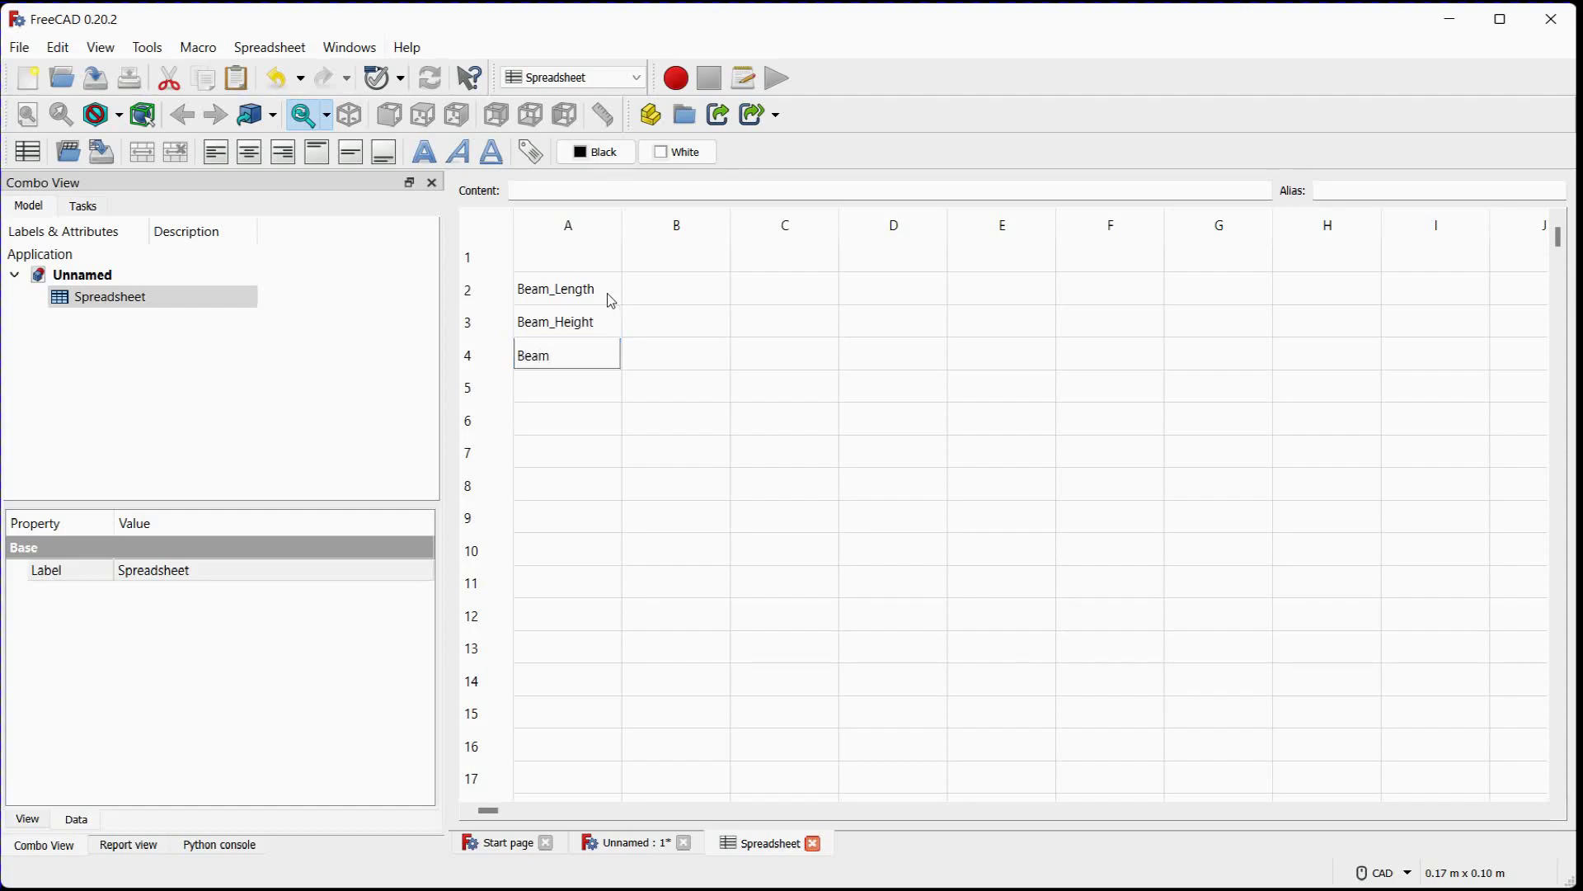
pyautogui.write('_Width')
pyautogui.press('Return')
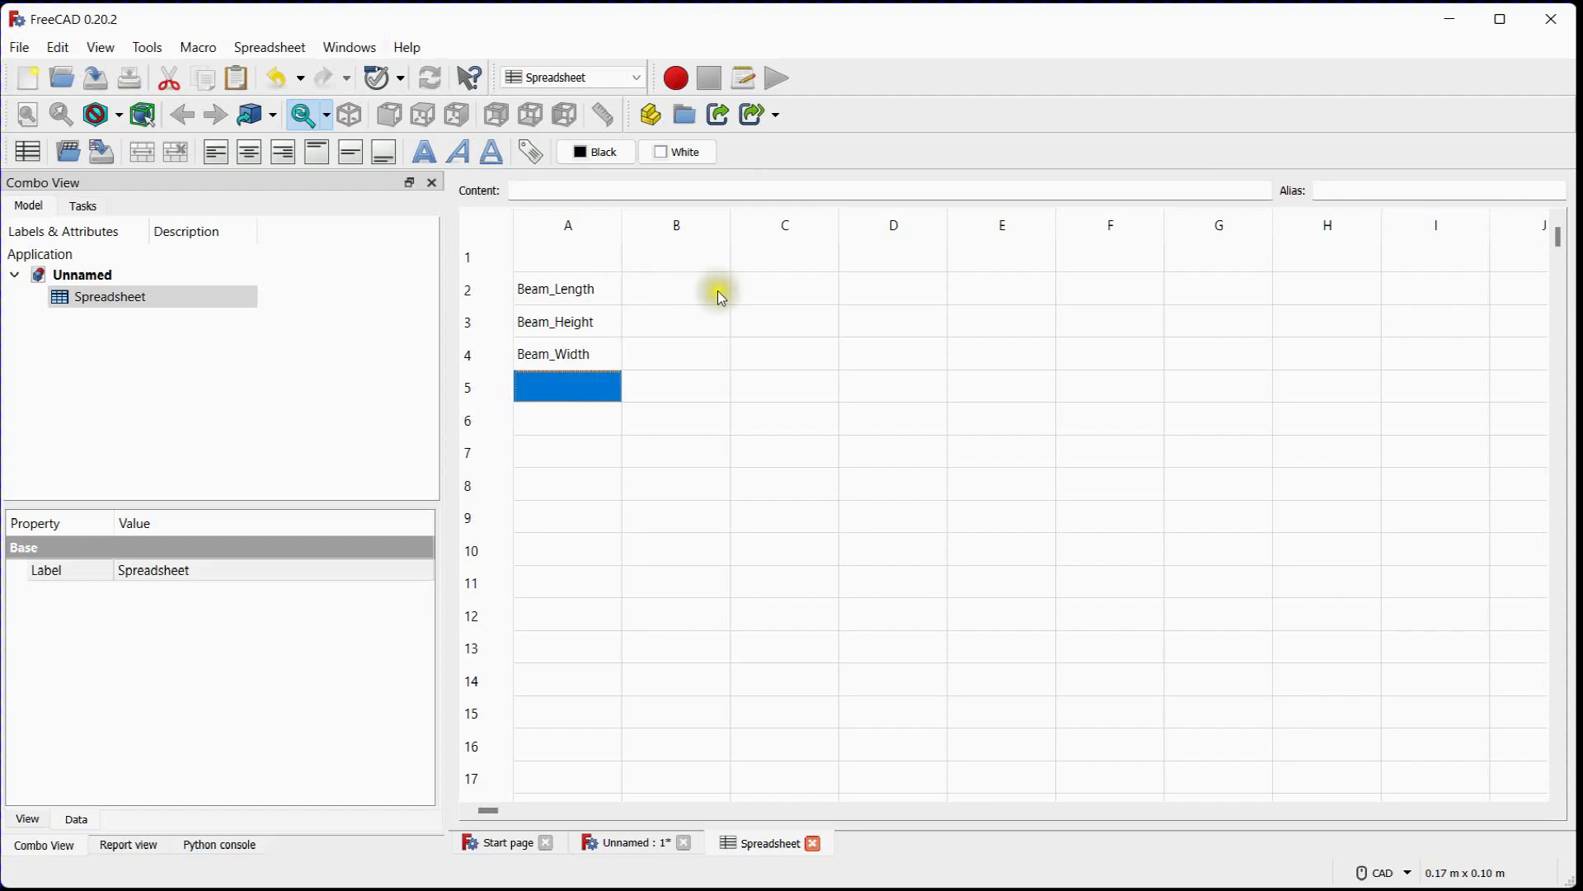
# Enter the unit mm in cells C2, C3 and C4 for the three beam parameters
pyautogui.click(772, 297)
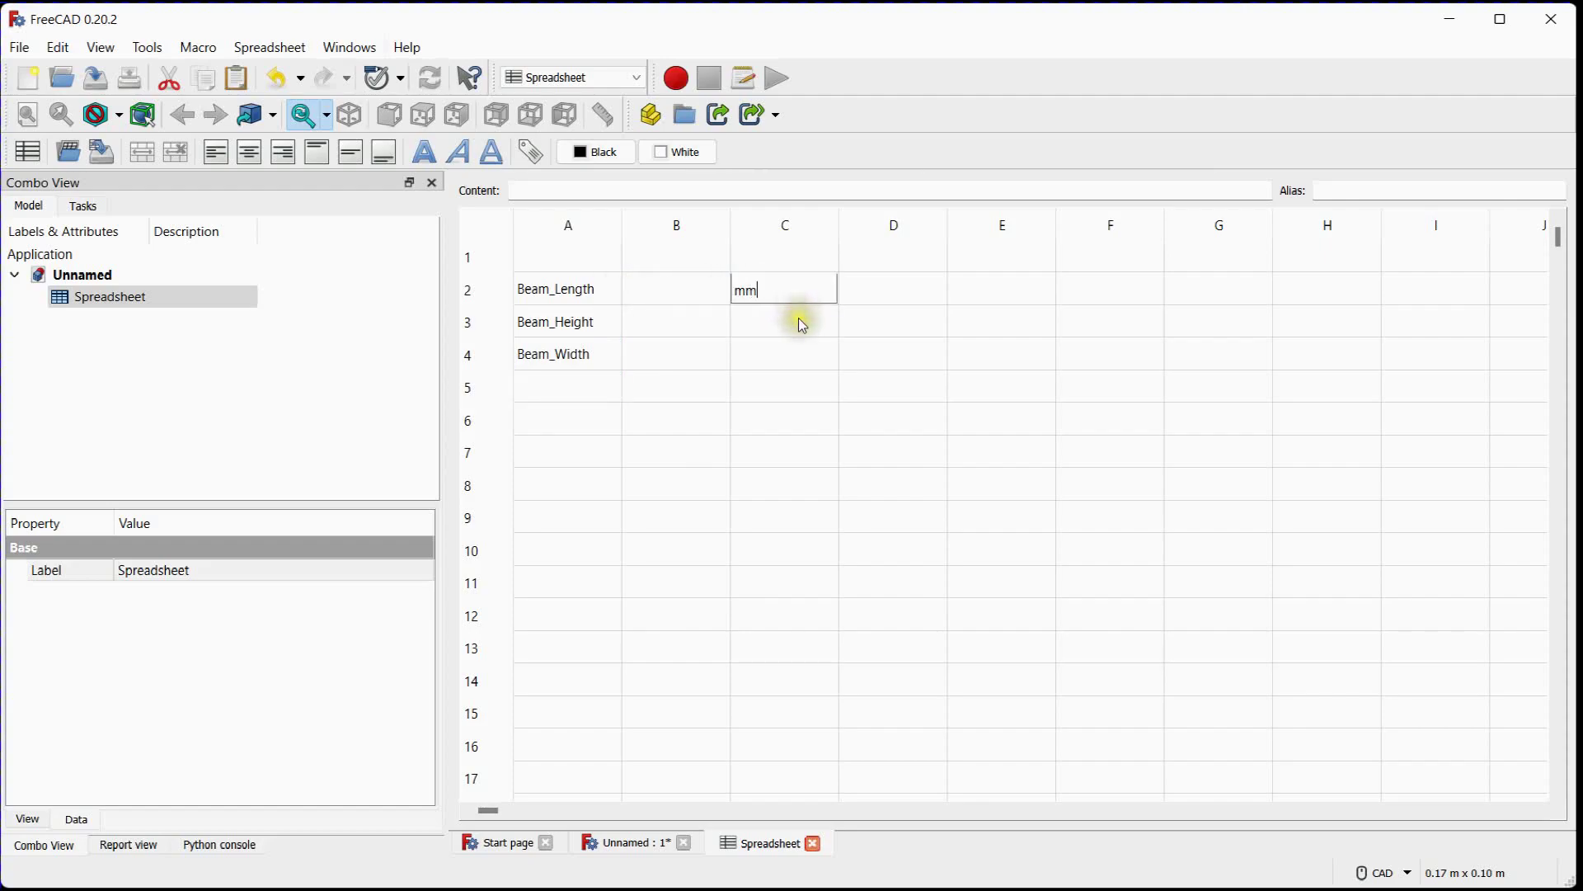
pyautogui.click(798, 319)
pyautogui.write('mm')
pyautogui.click(797, 354)
pyautogui.write('mm')
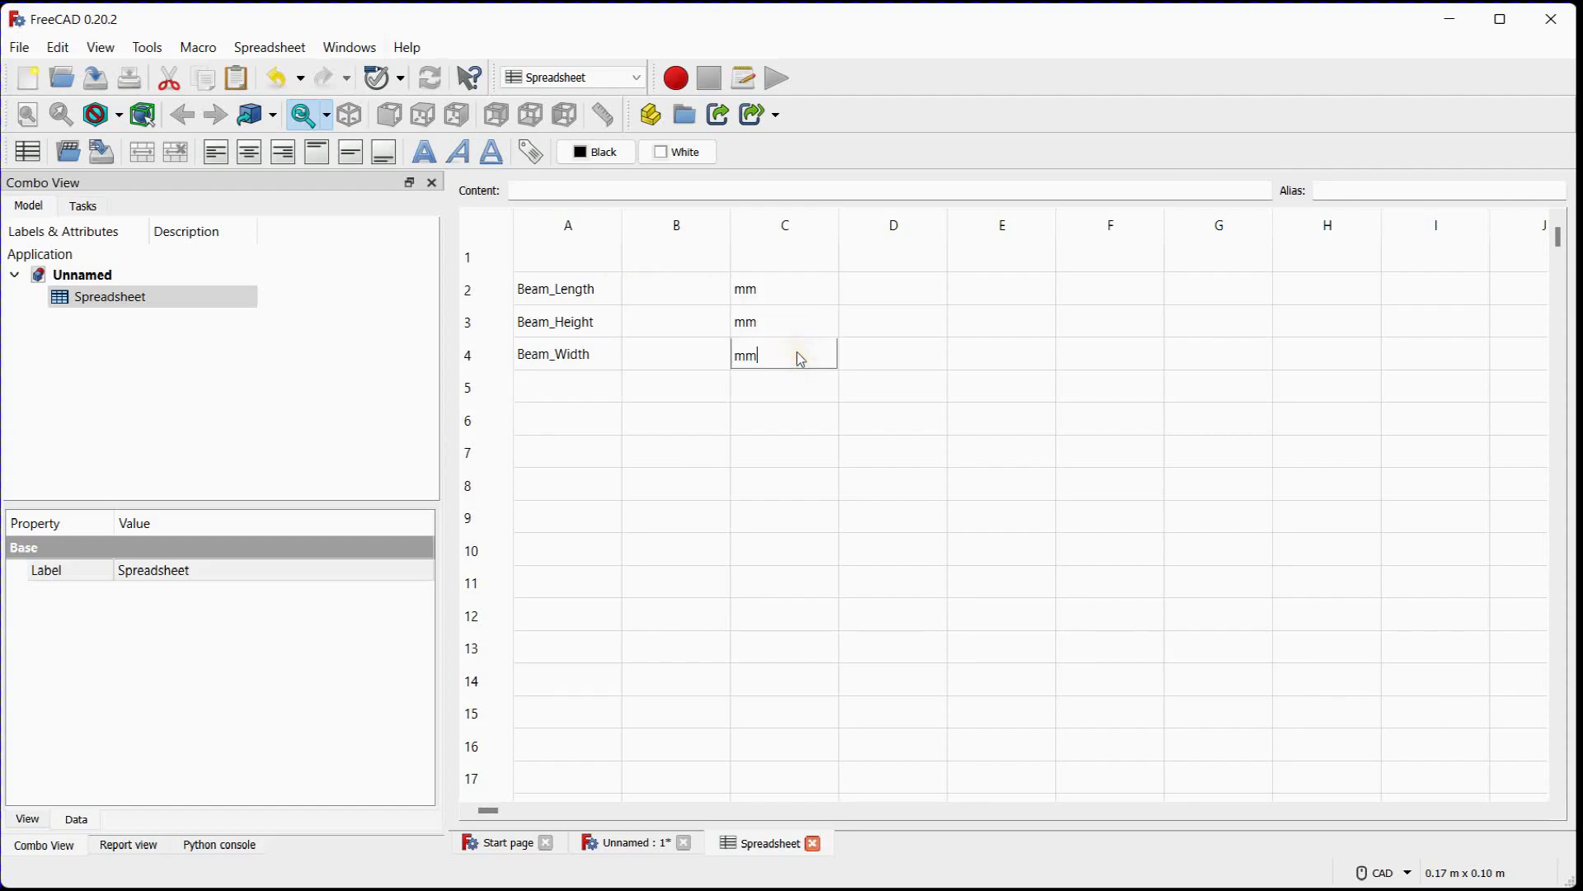
# Enter the beam values in column B: 1000 for length, 100 for height and 100 for width
pyautogui.click(675, 288)
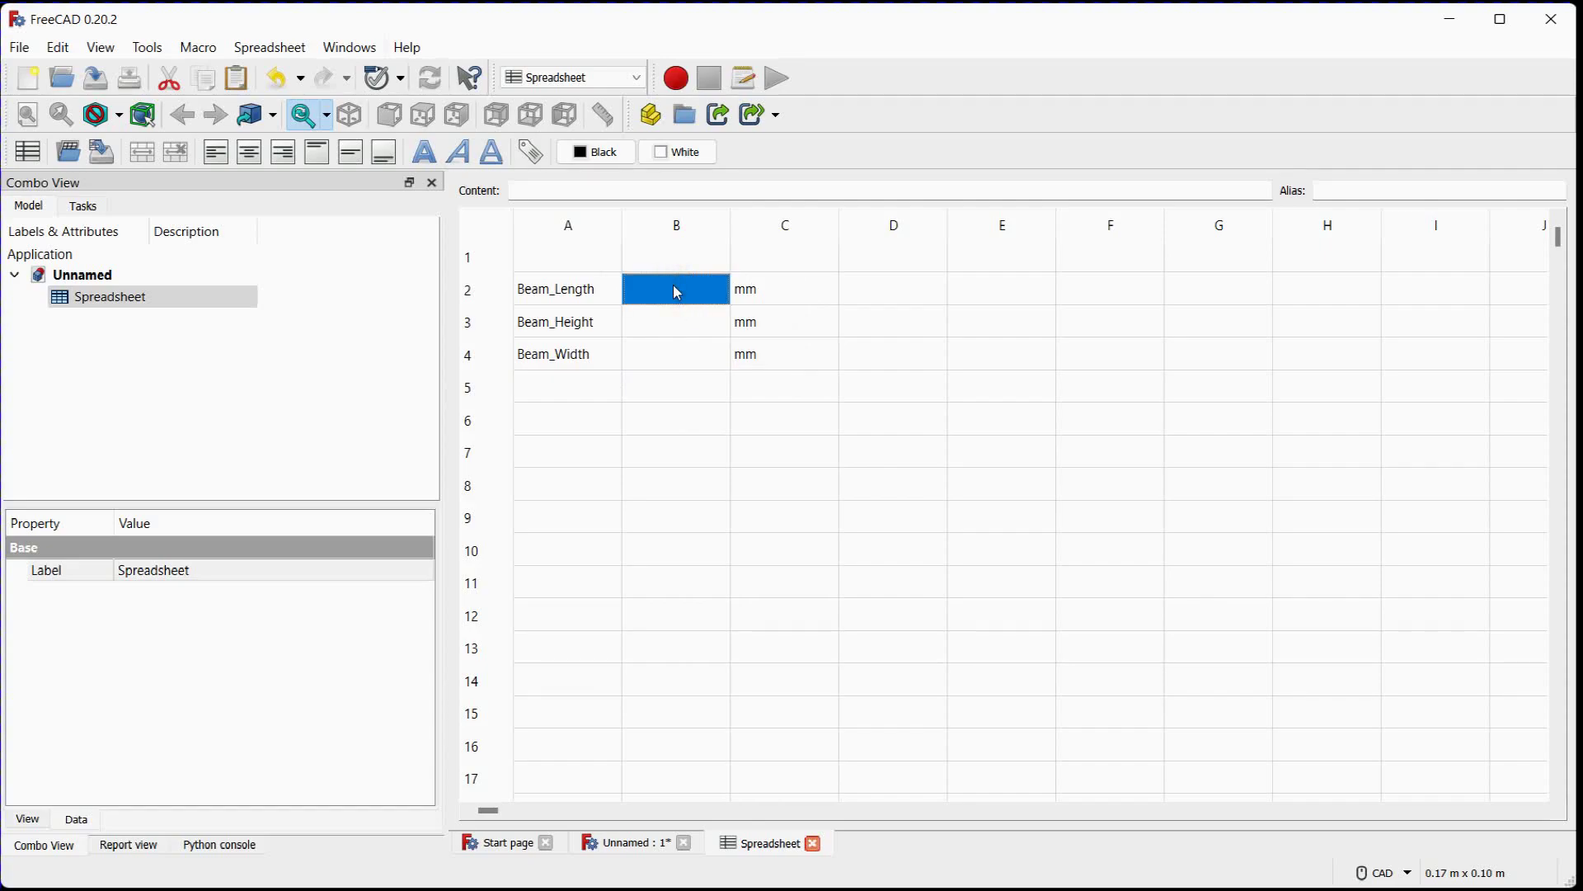
pyautogui.write('1000')
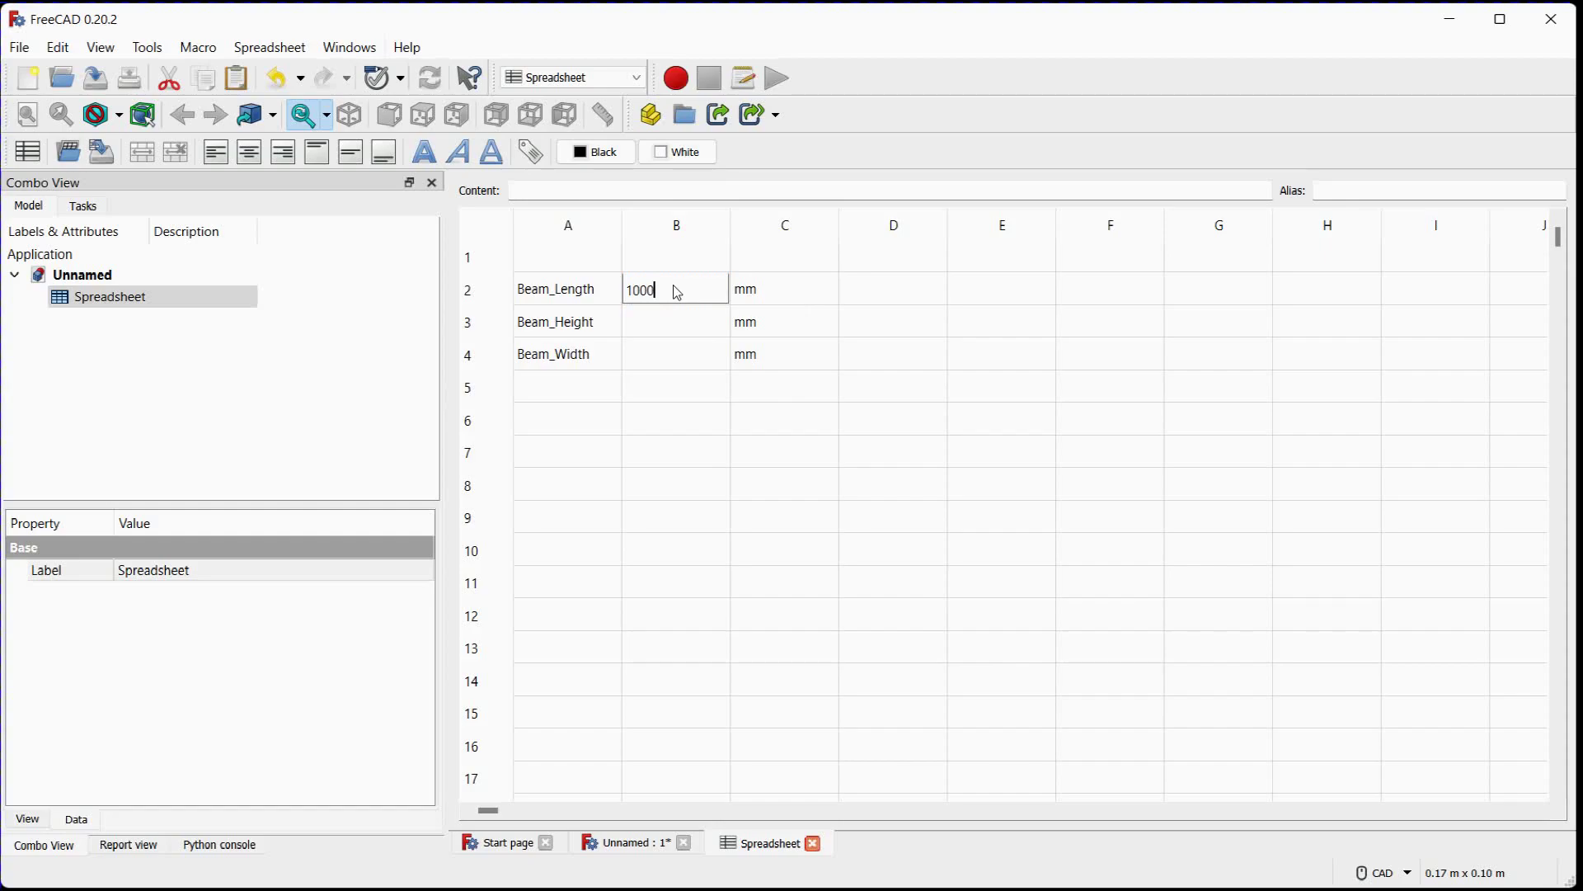
pyautogui.press('Return')
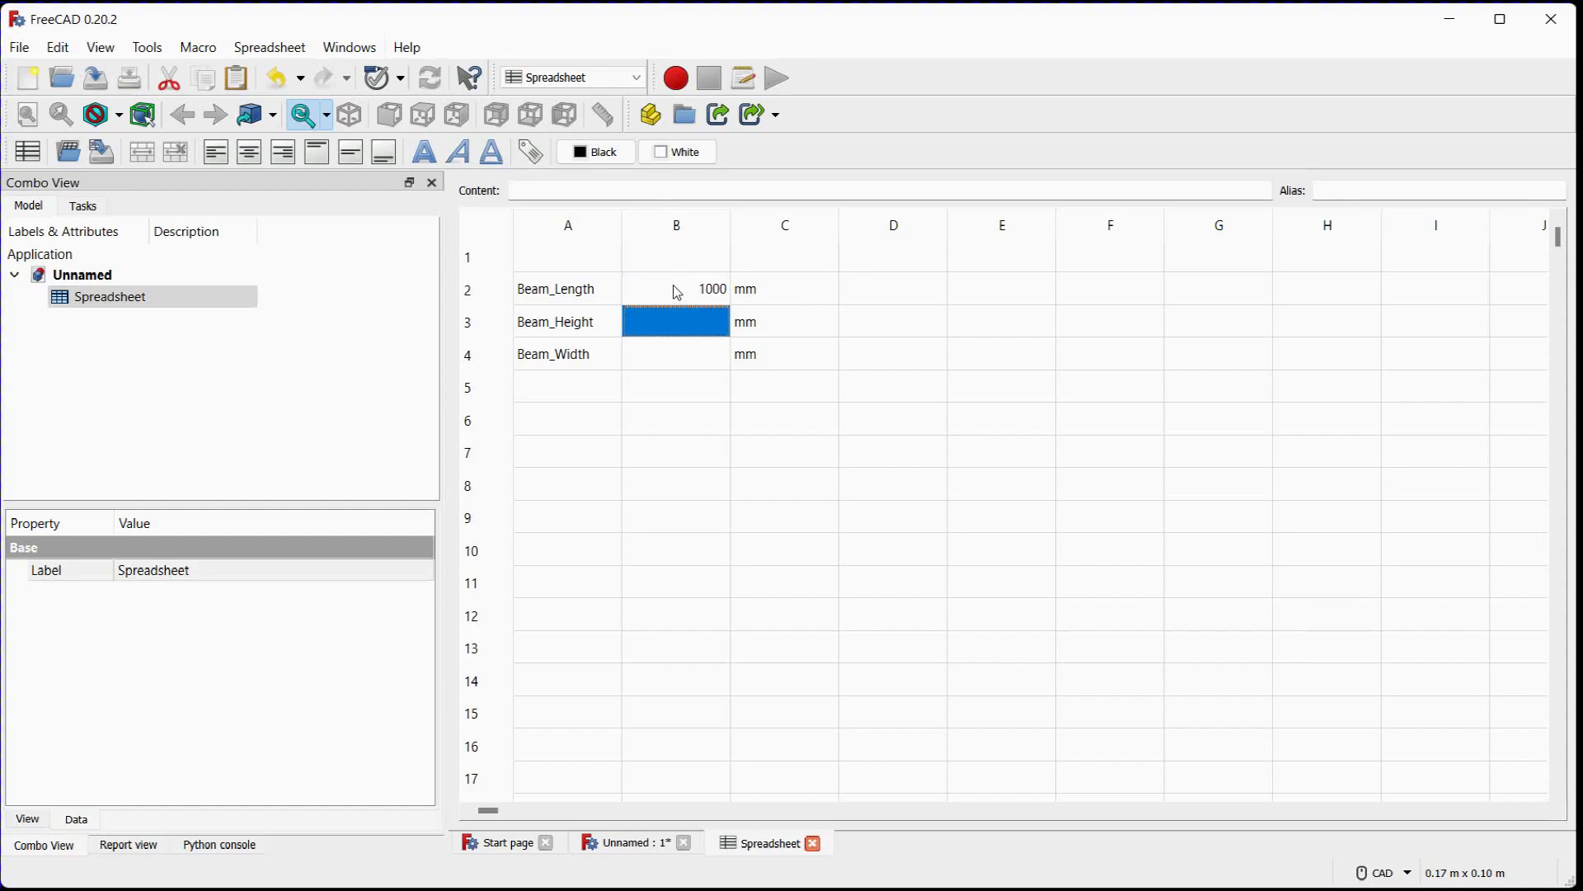
pyautogui.write('100')
pyautogui.press('Return')
pyautogui.write('100')
pyautogui.press('Return')
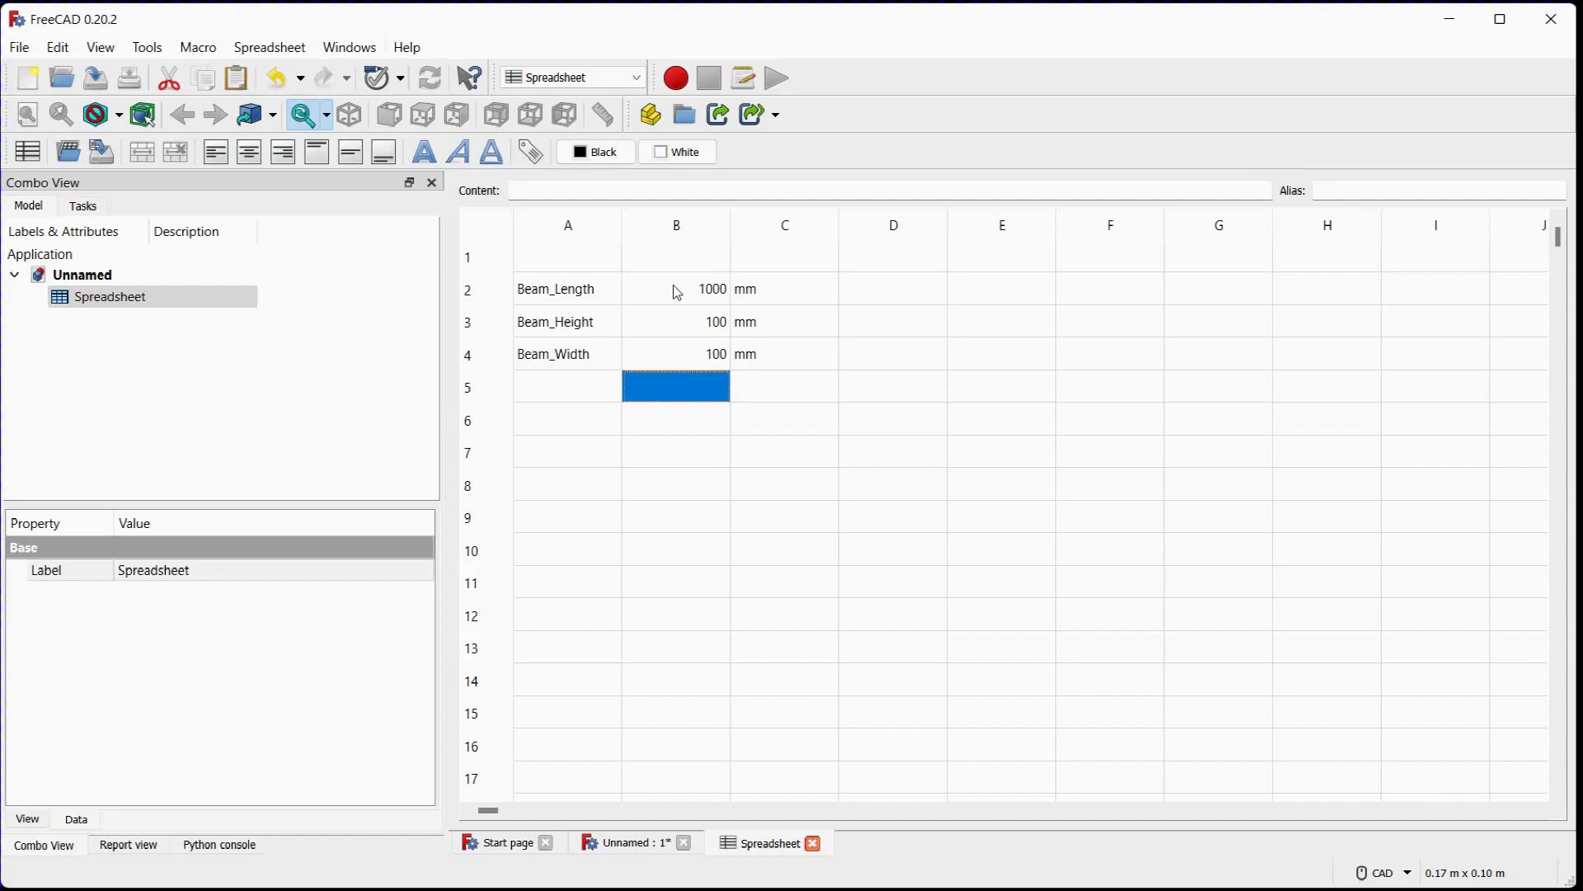
# Assign the alias LENGTH to the Beam_Length value in cell B2
pyautogui.click(678, 290)
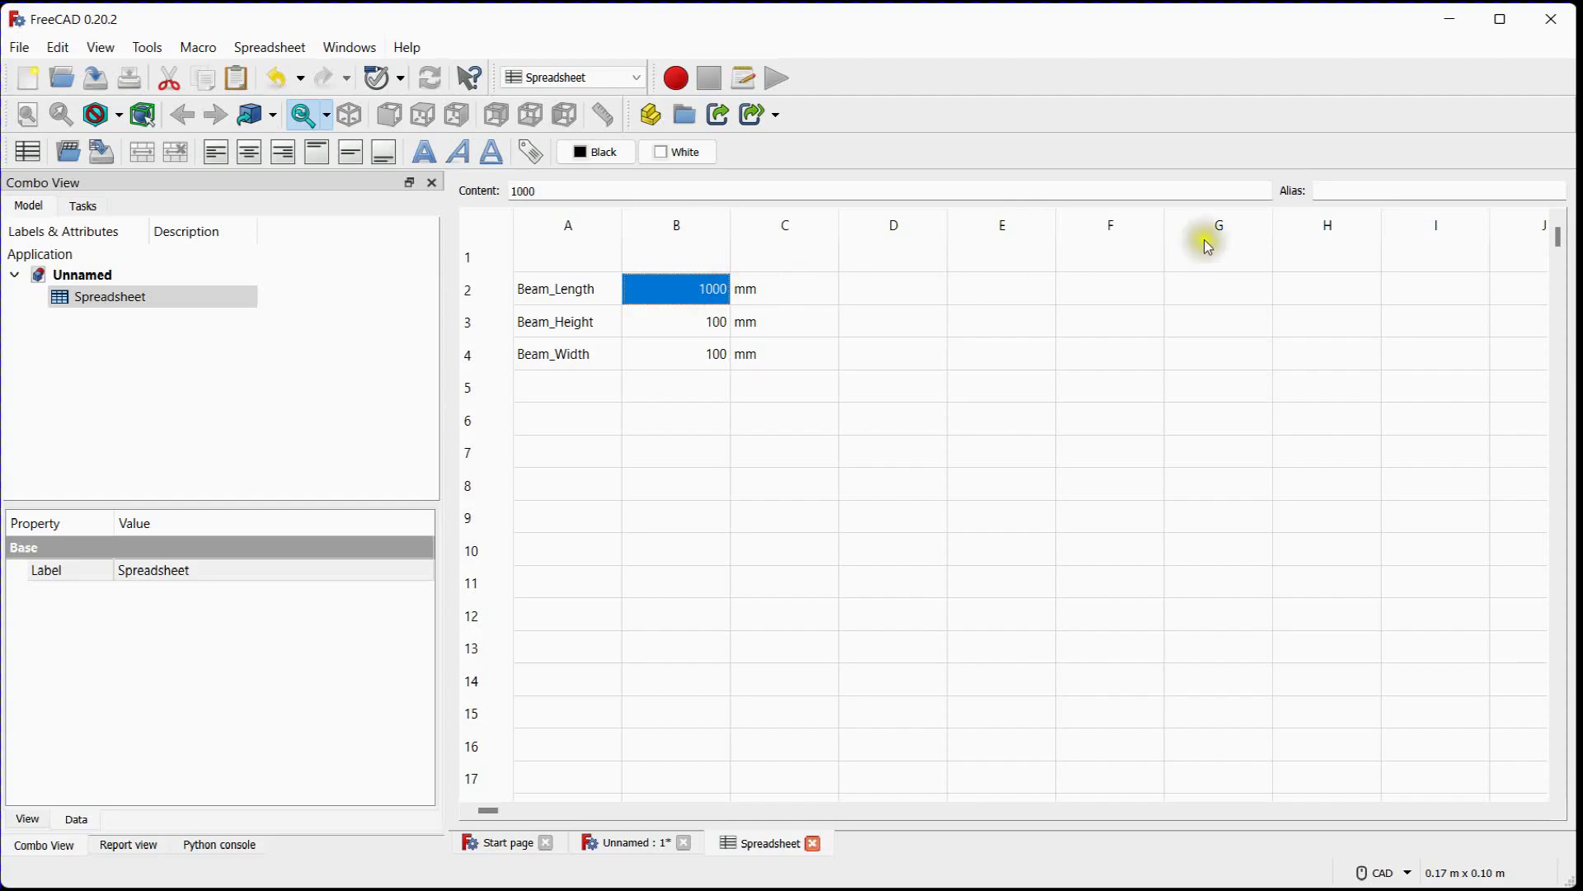
pyautogui.click(1365, 190)
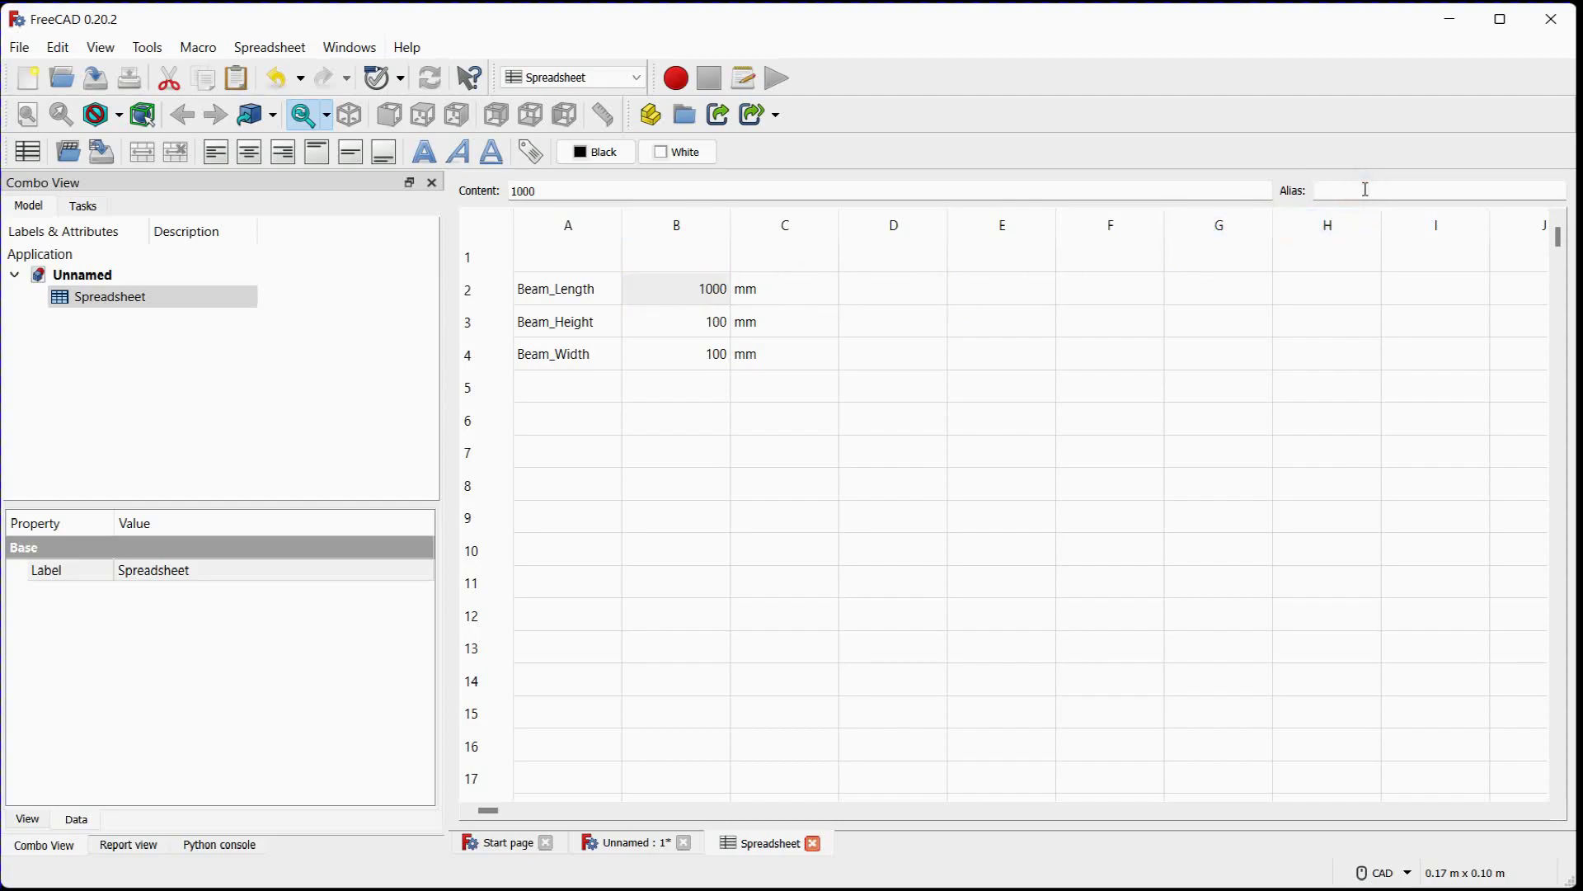
pyautogui.write('LENGTH')
pyautogui.press('Return')
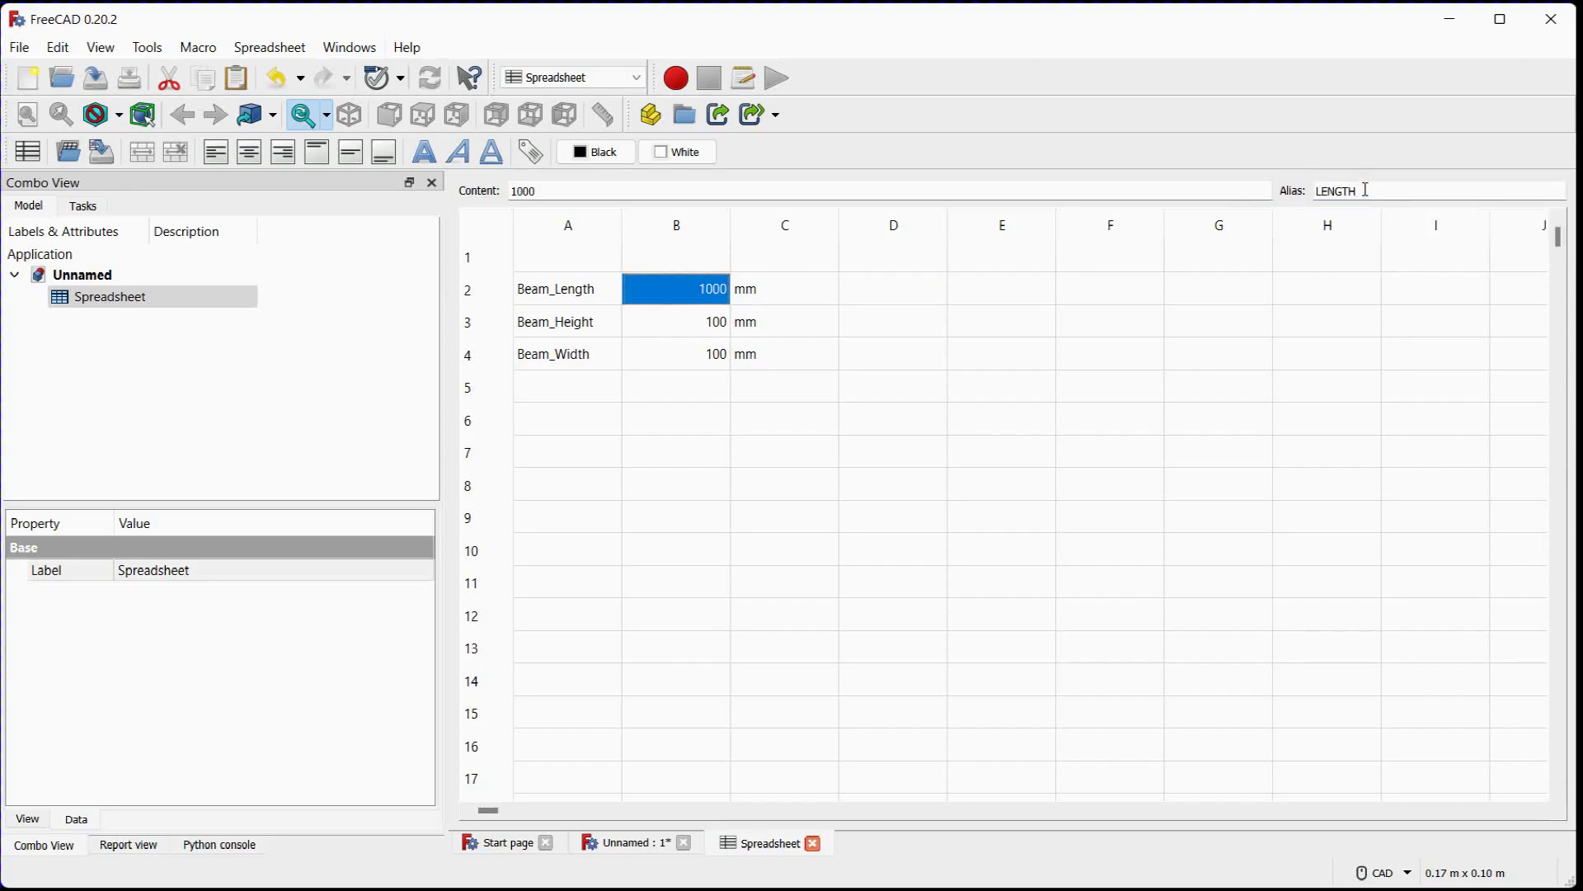
pyautogui.click(805, 333)
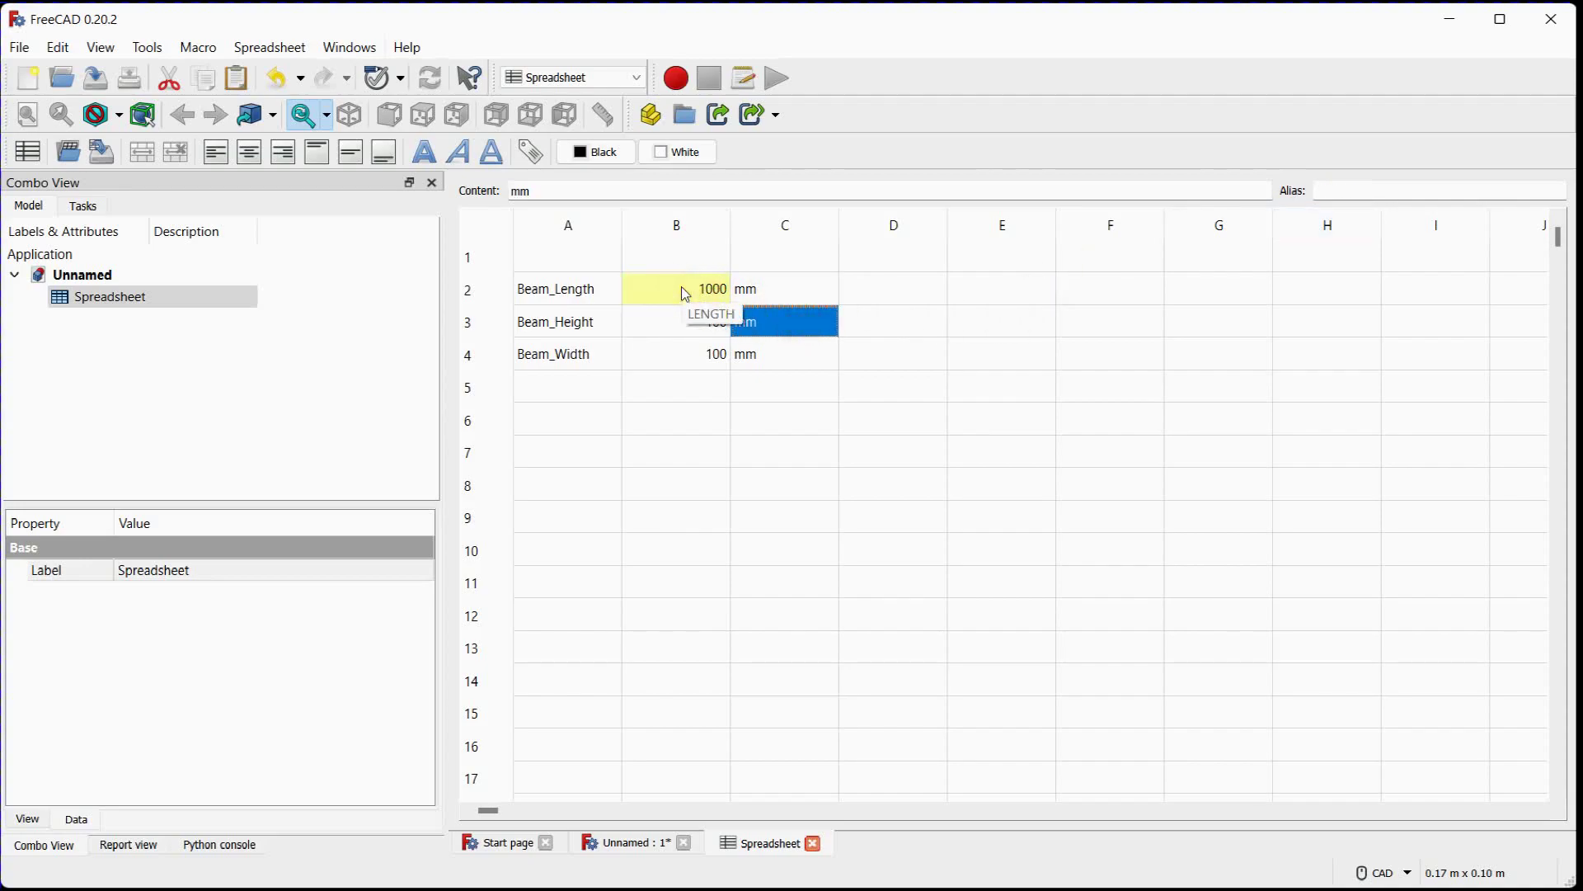
# Assign the alias HEIGHT to the Beam_Height value in cell B3
pyautogui.click(681, 334)
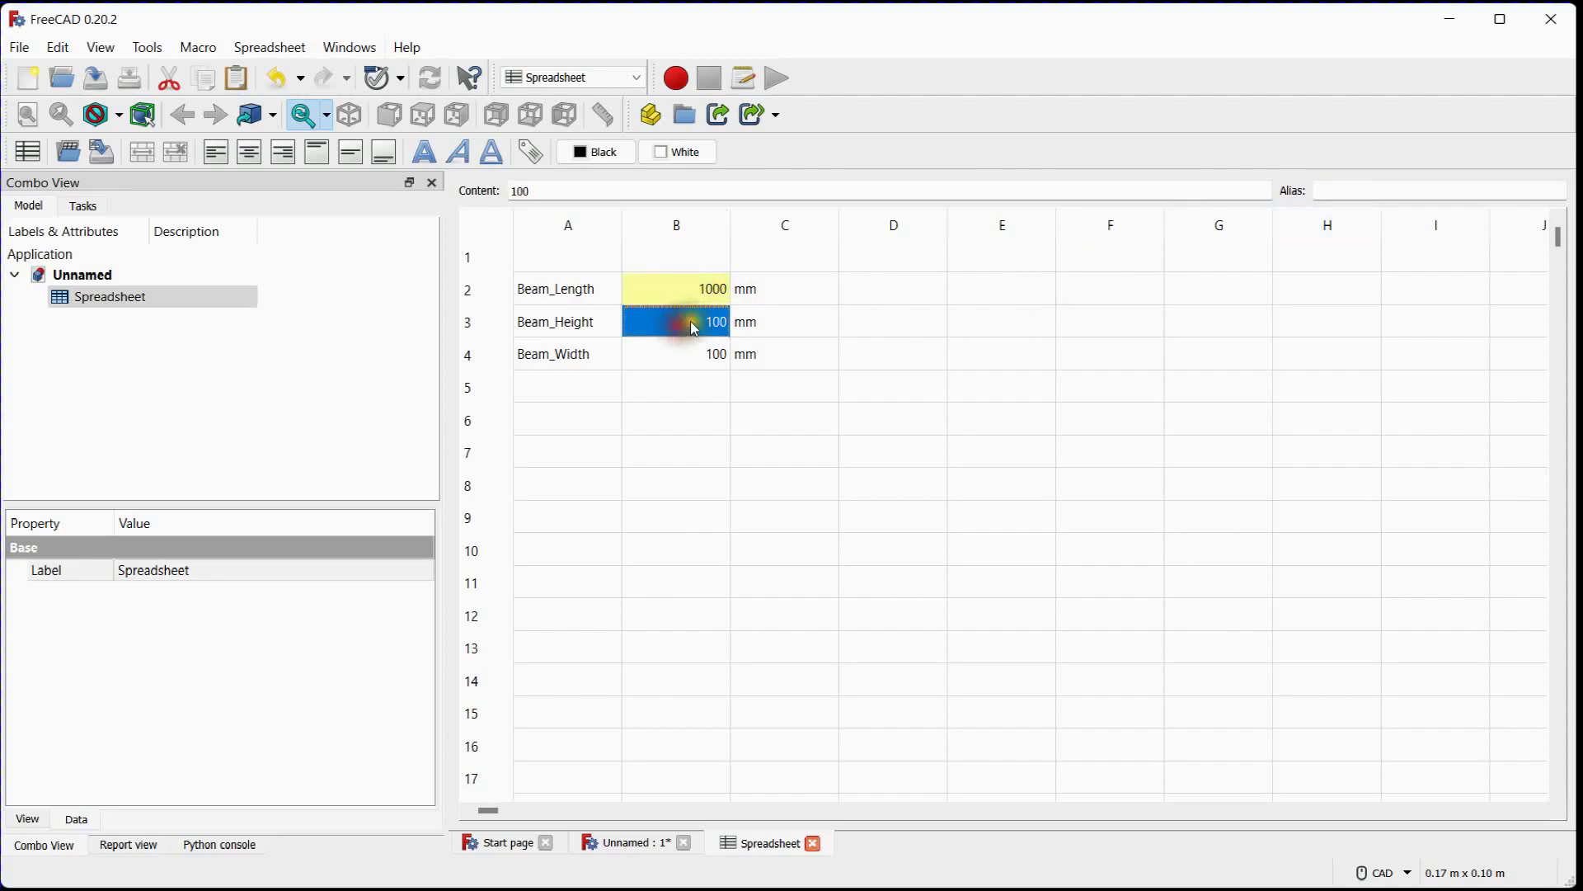
pyautogui.click(1399, 197)
pyautogui.write('HEIGHT')
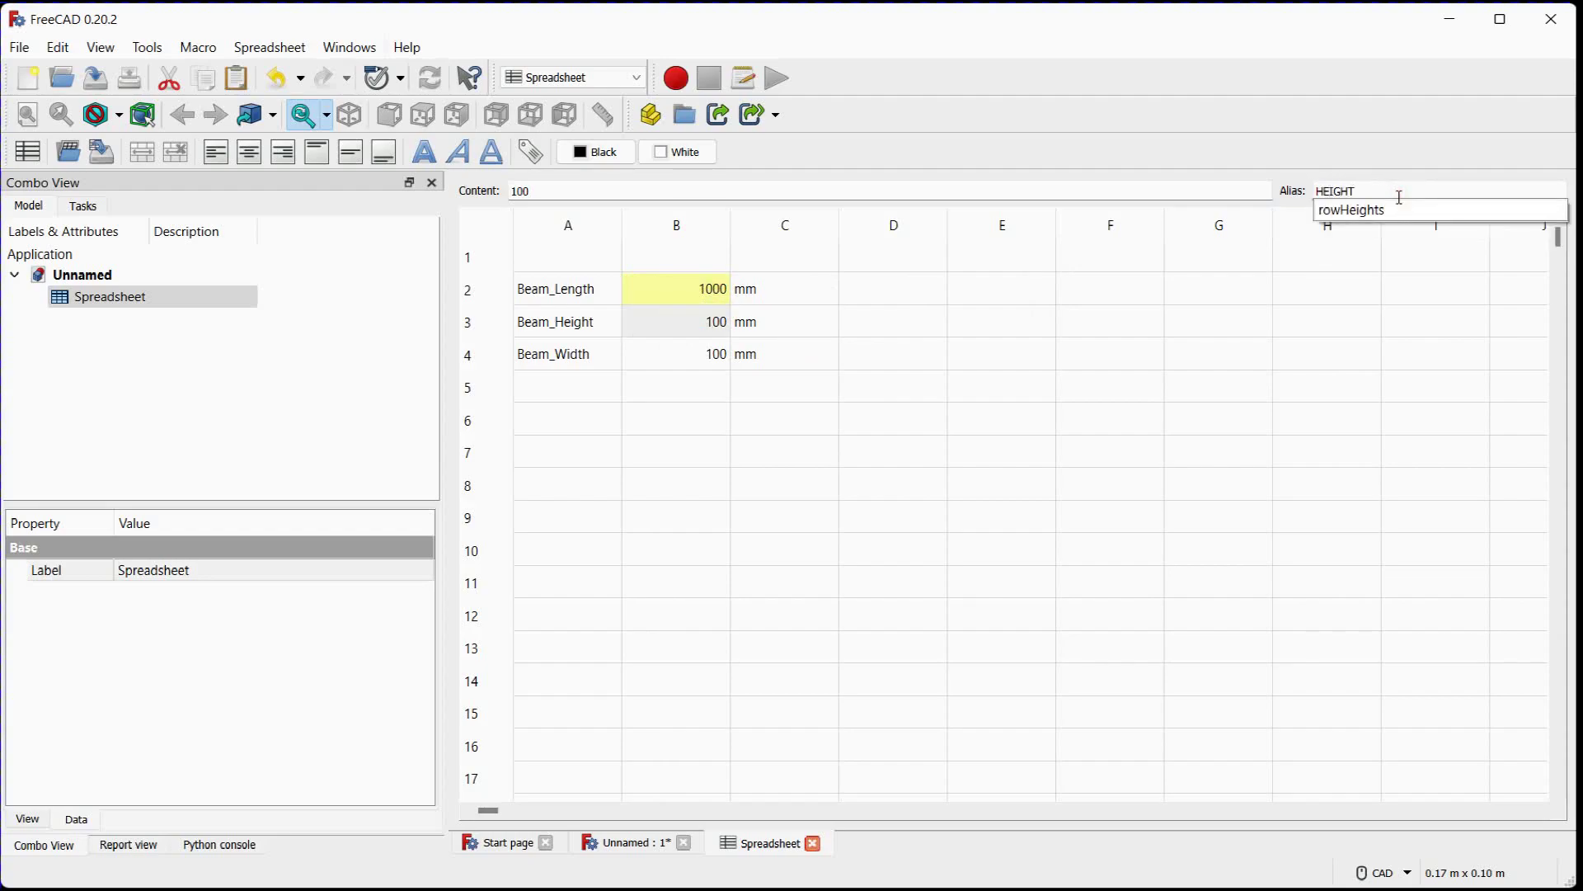
pyautogui.press('Return')
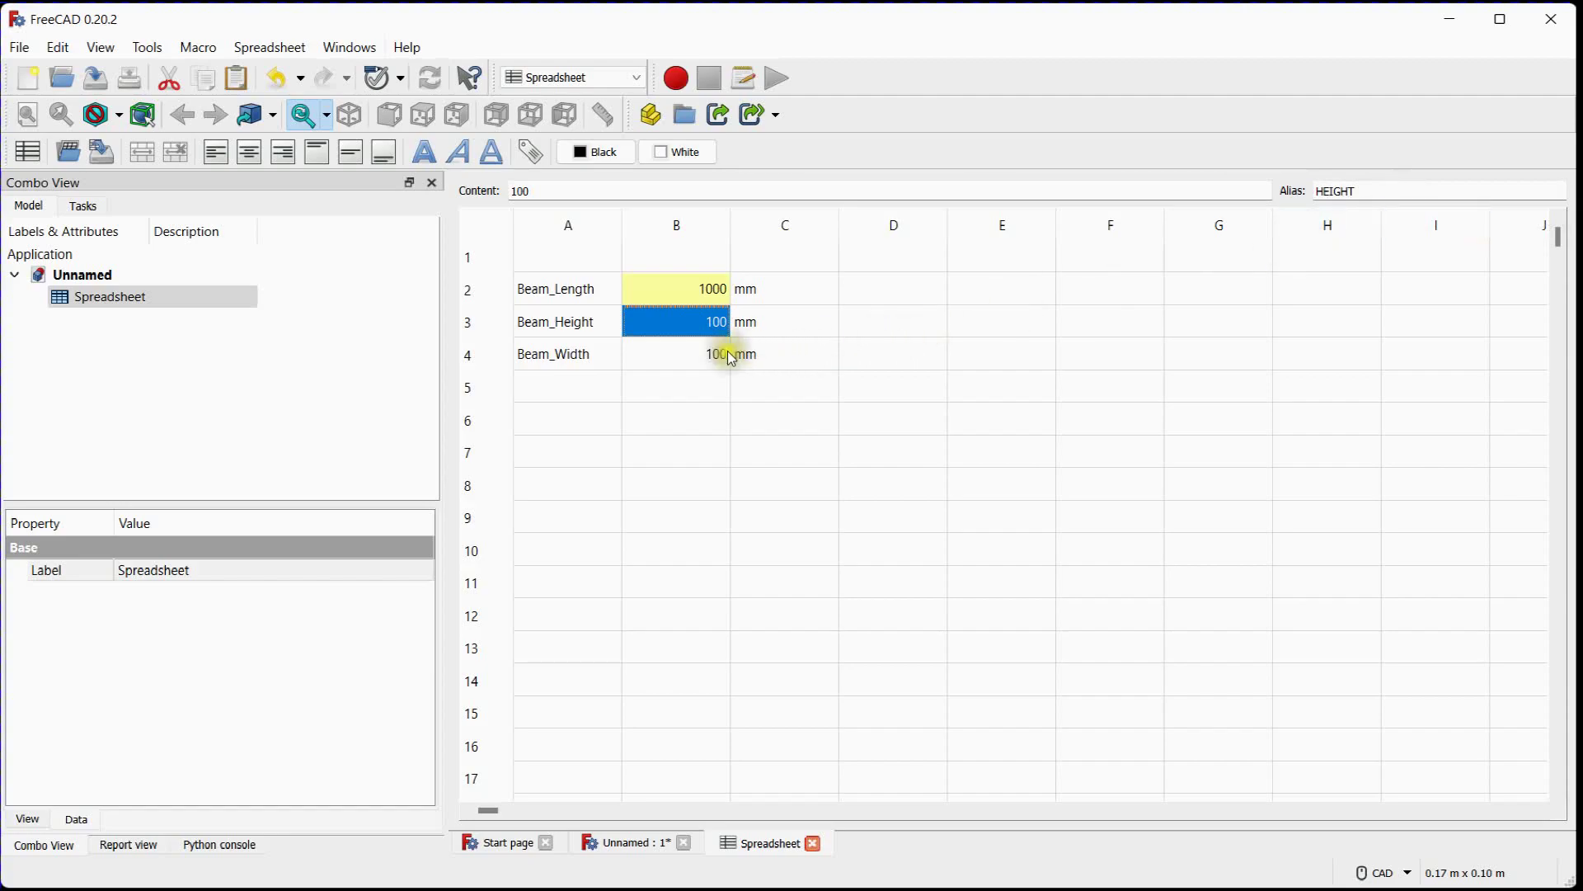
# Assign the alias WIDTH to the Beam_Width value in cell B4
pyautogui.click(695, 363)
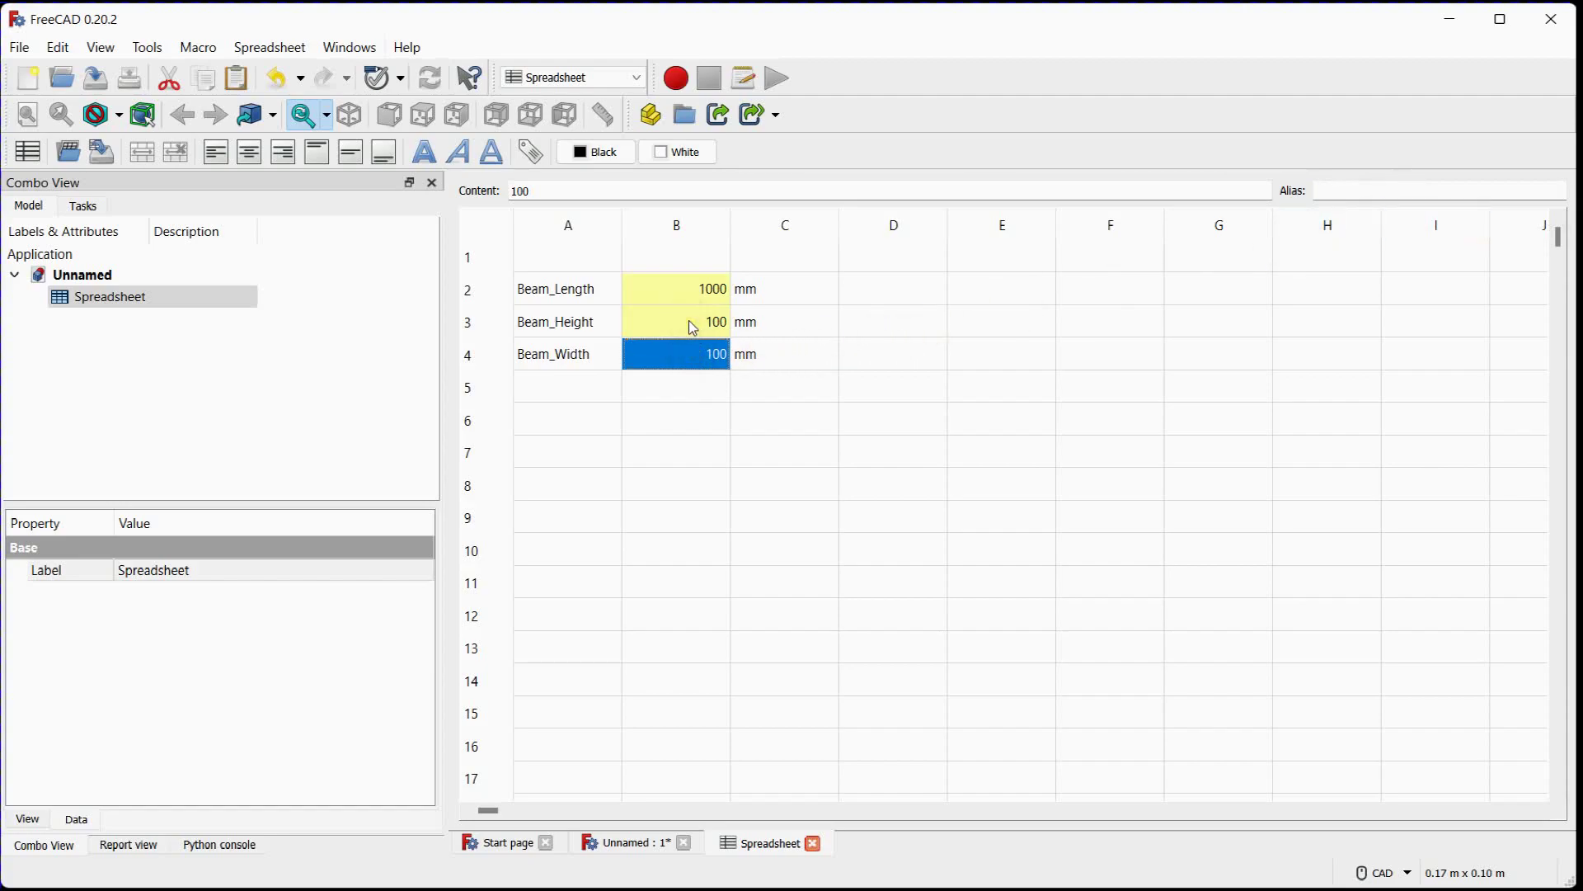
pyautogui.click(1355, 189)
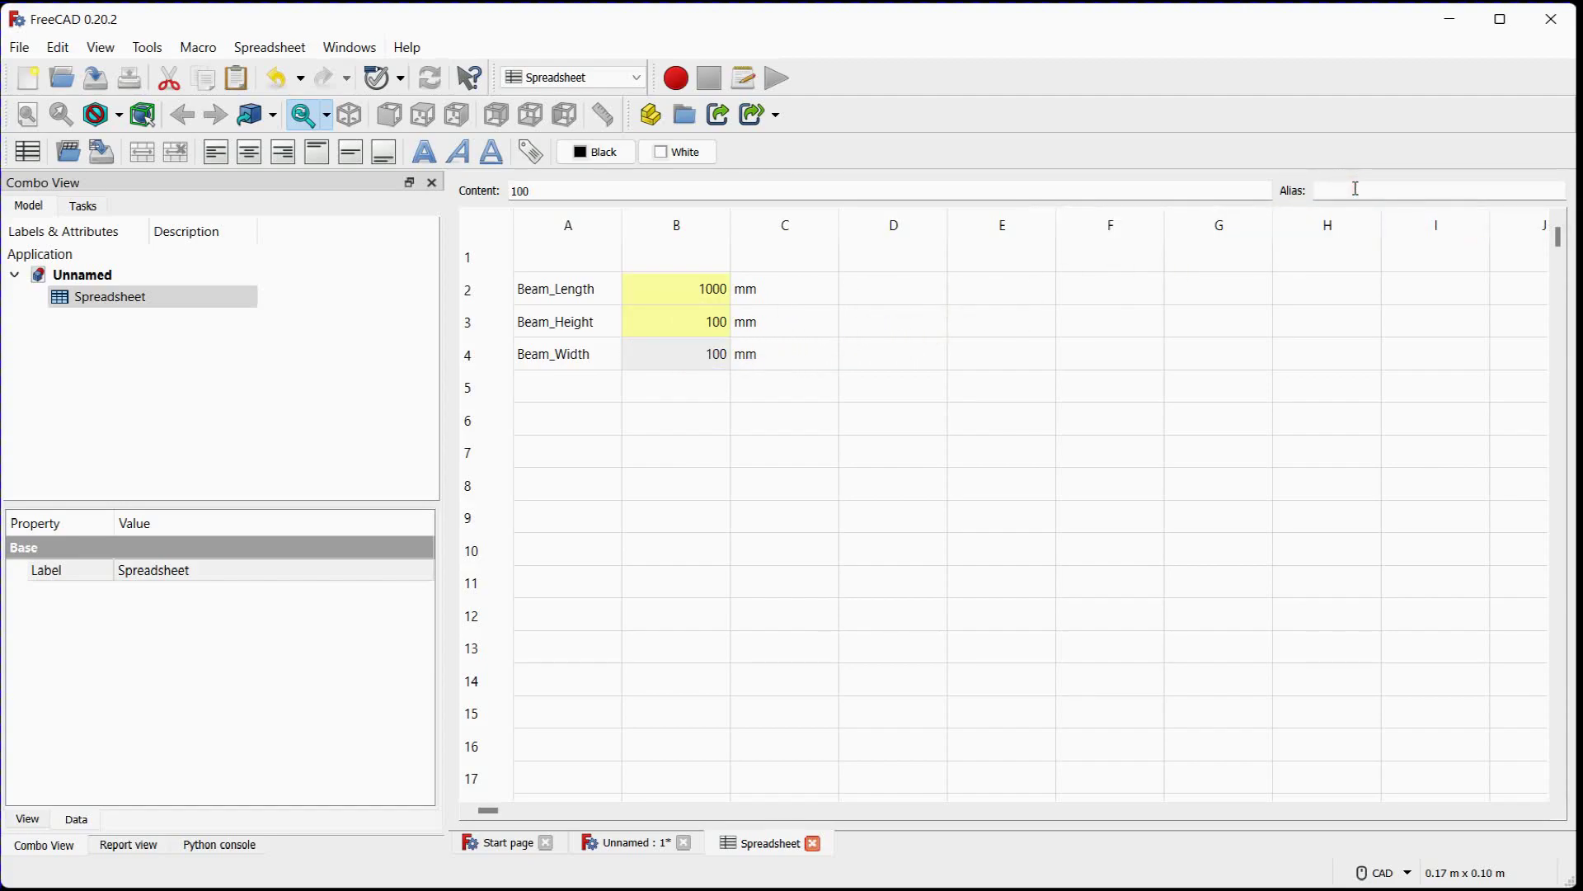
pyautogui.write('WIDTH')
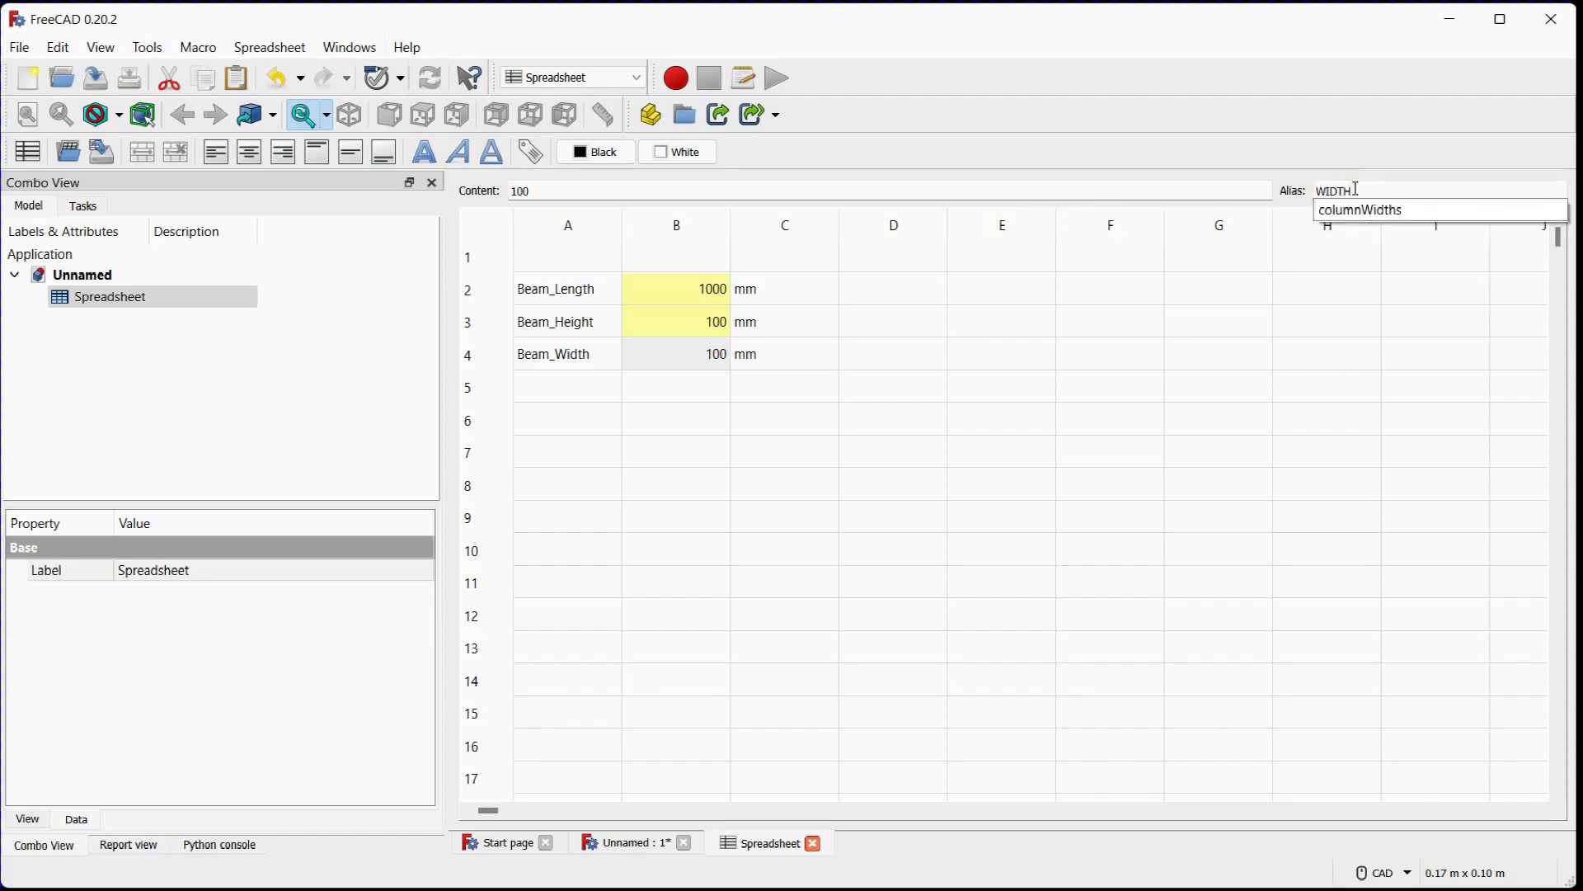
pyautogui.press('Return')
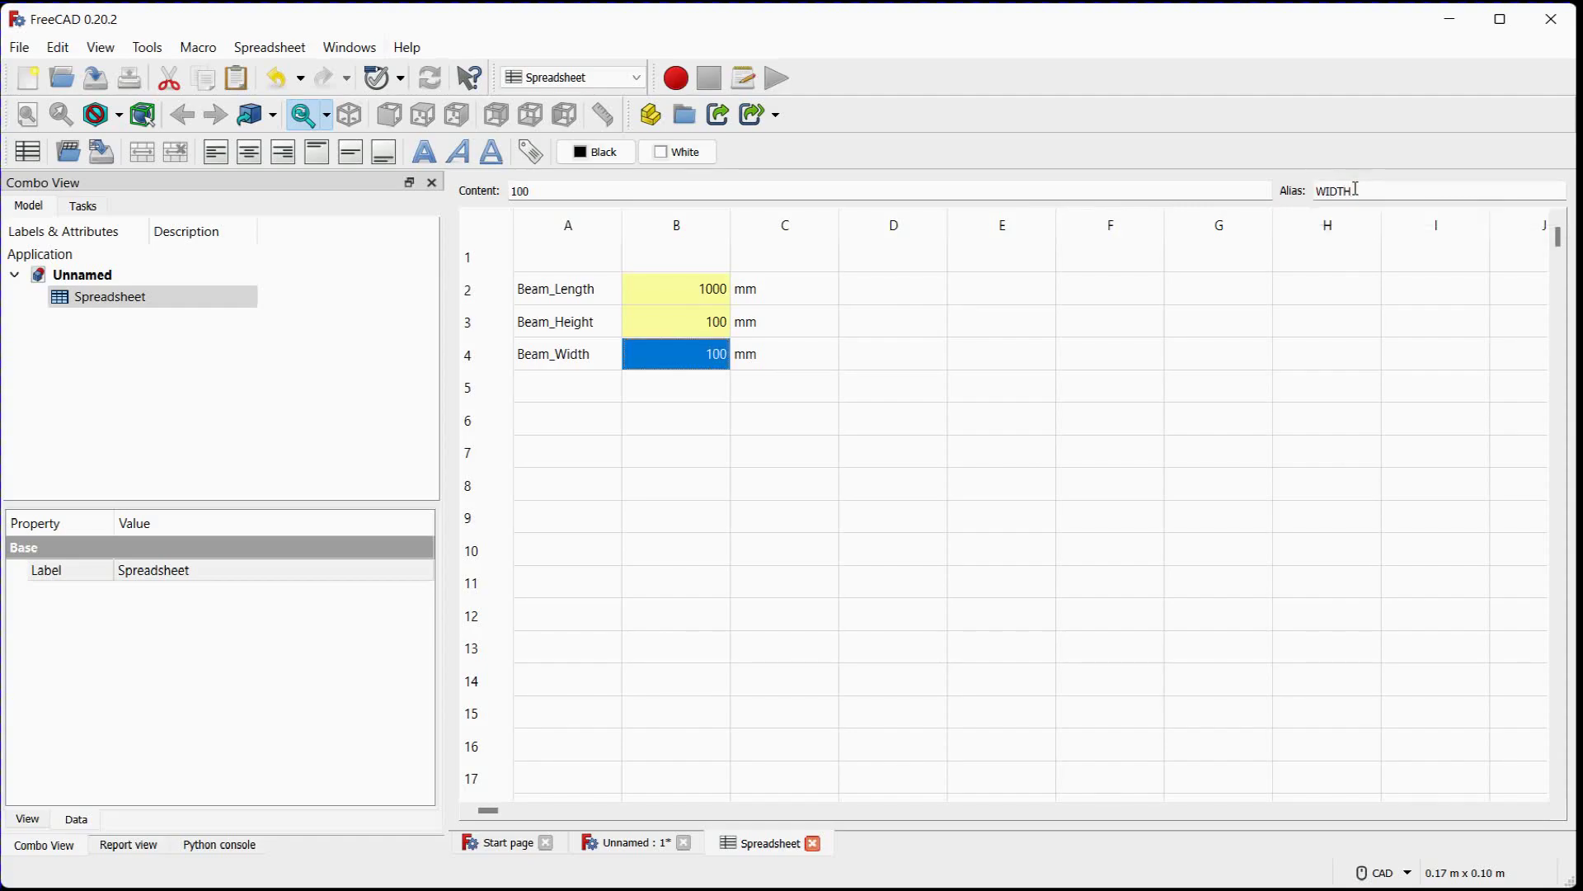
pyautogui.click(685, 388)
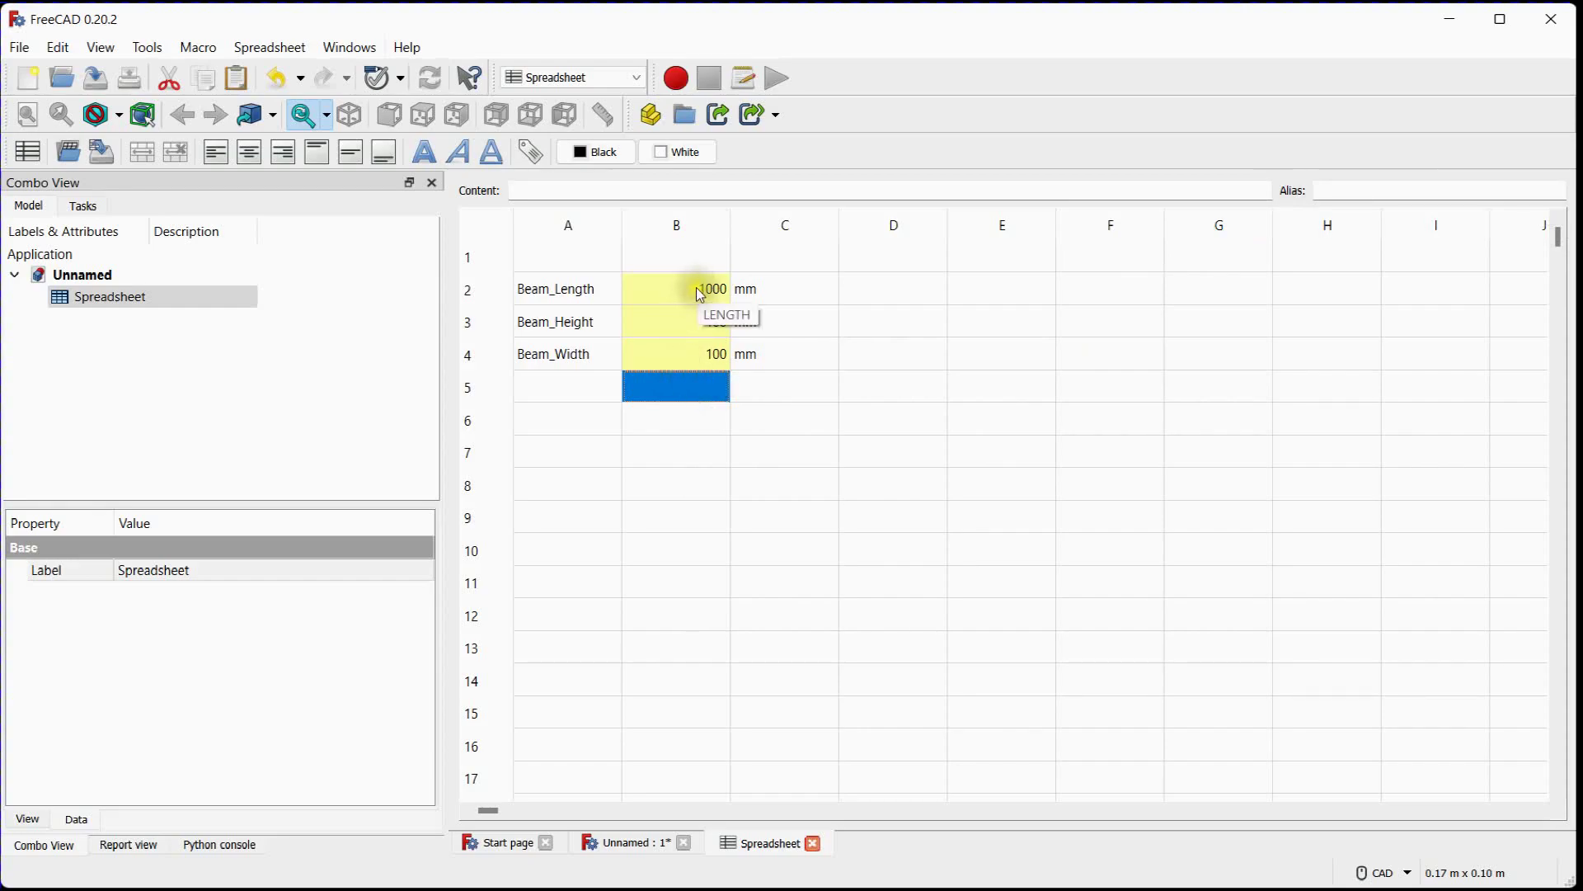
# Try left alignment on the values in cells B2 to B4 and return them to right alignment
pyautogui.moveTo(696, 287); pyautogui.dragTo(696, 353)
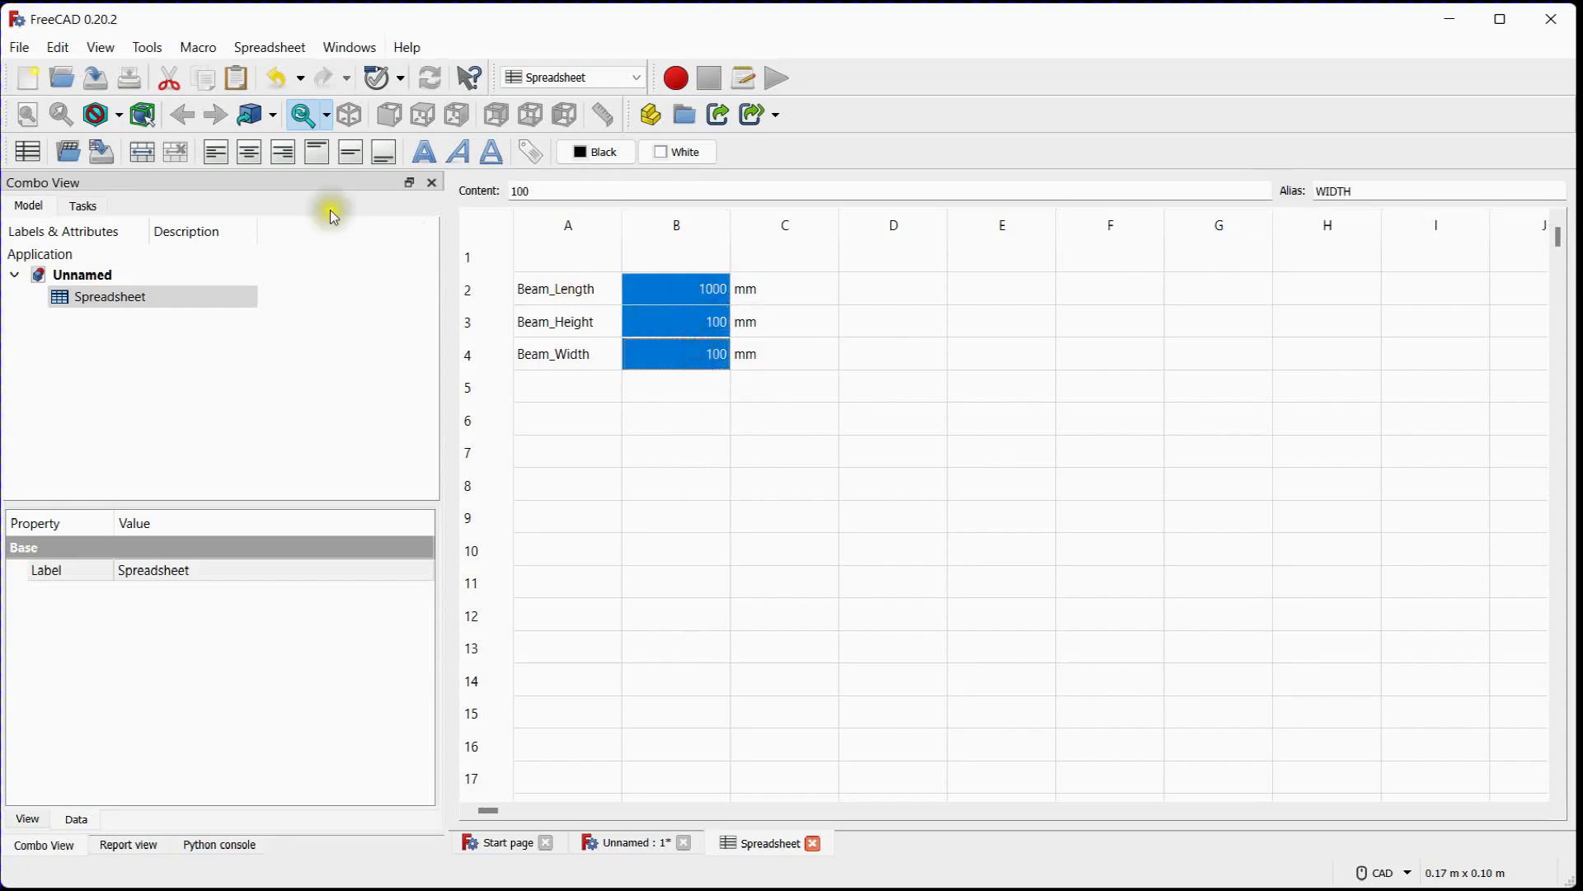
pyautogui.click(218, 155)
pyautogui.click(285, 153)
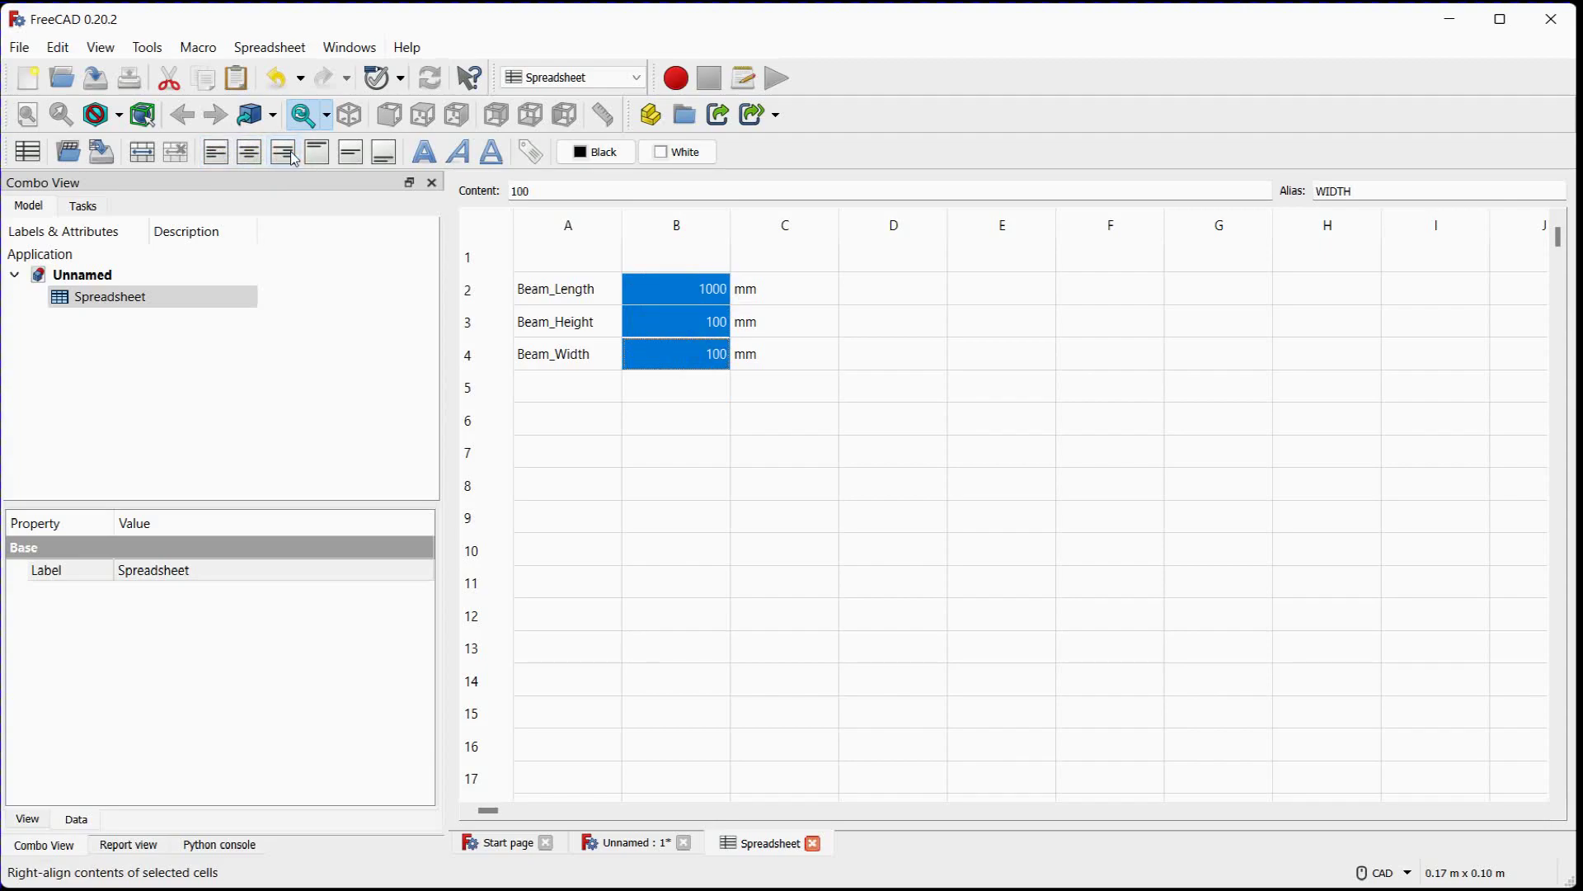
# Set the text colour of the parameter labels in cells A2 to A4 to cyan
pyautogui.moveTo(569, 290); pyautogui.dragTo(590, 363)
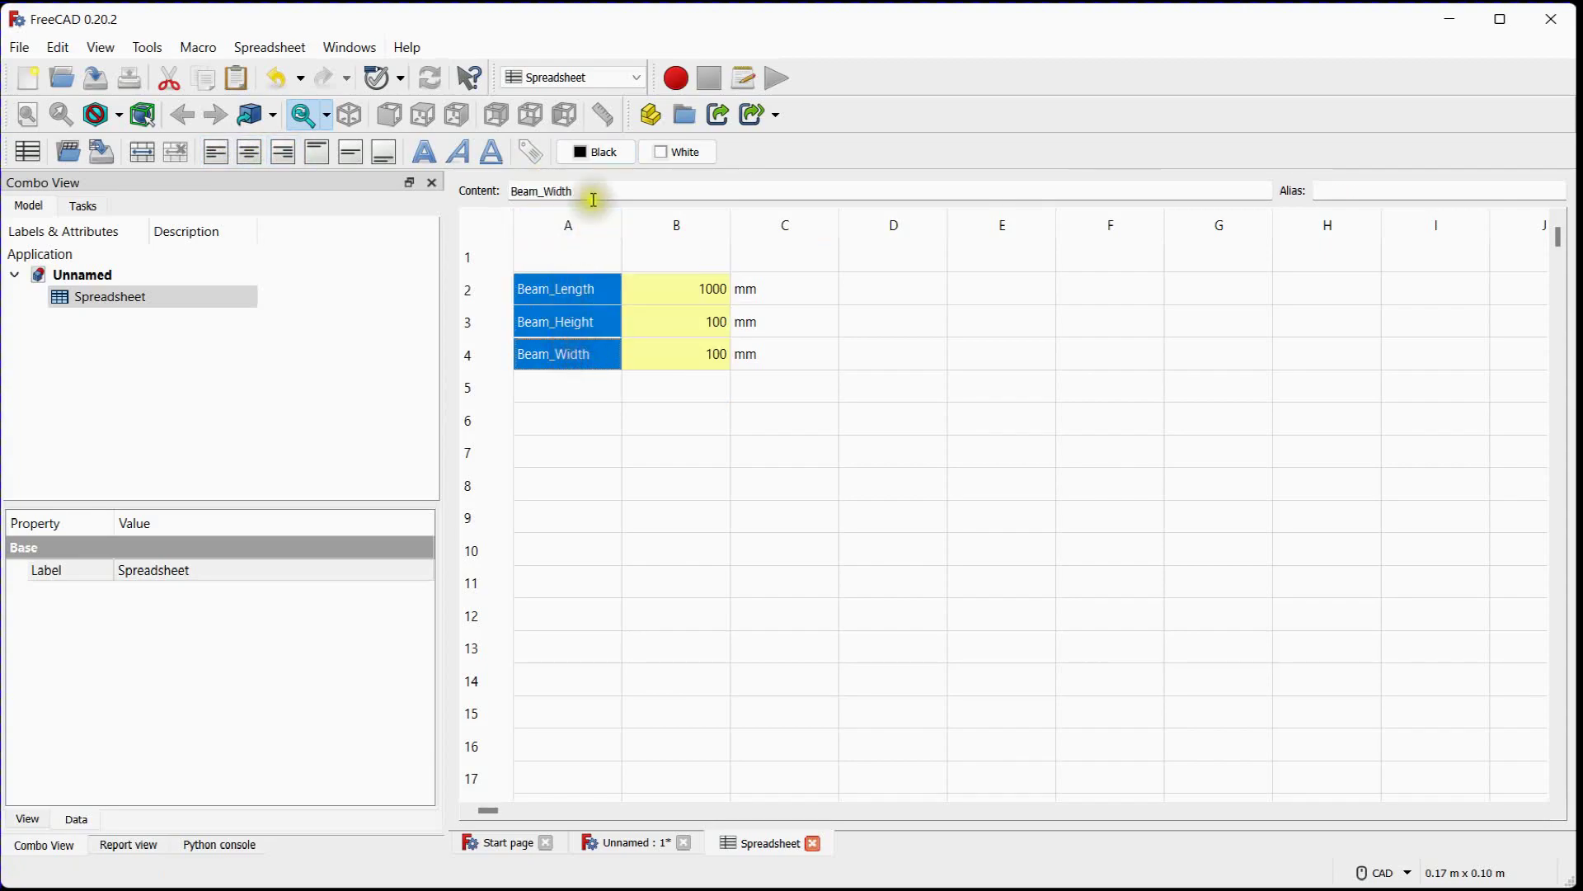
pyautogui.click(600, 152)
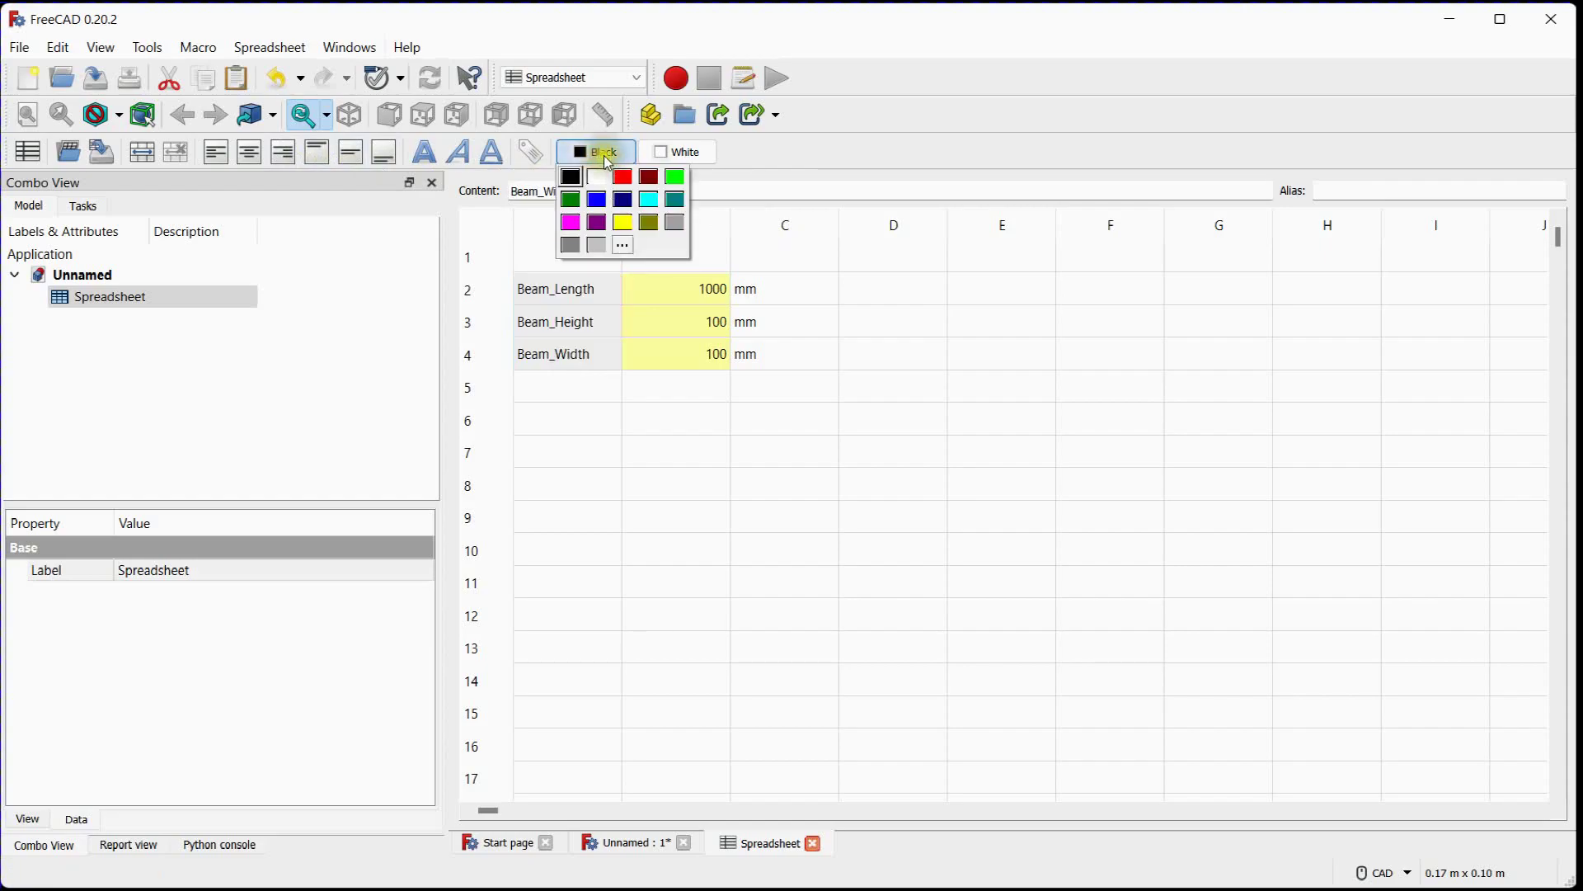
pyautogui.click(648, 198)
pyautogui.click(872, 354)
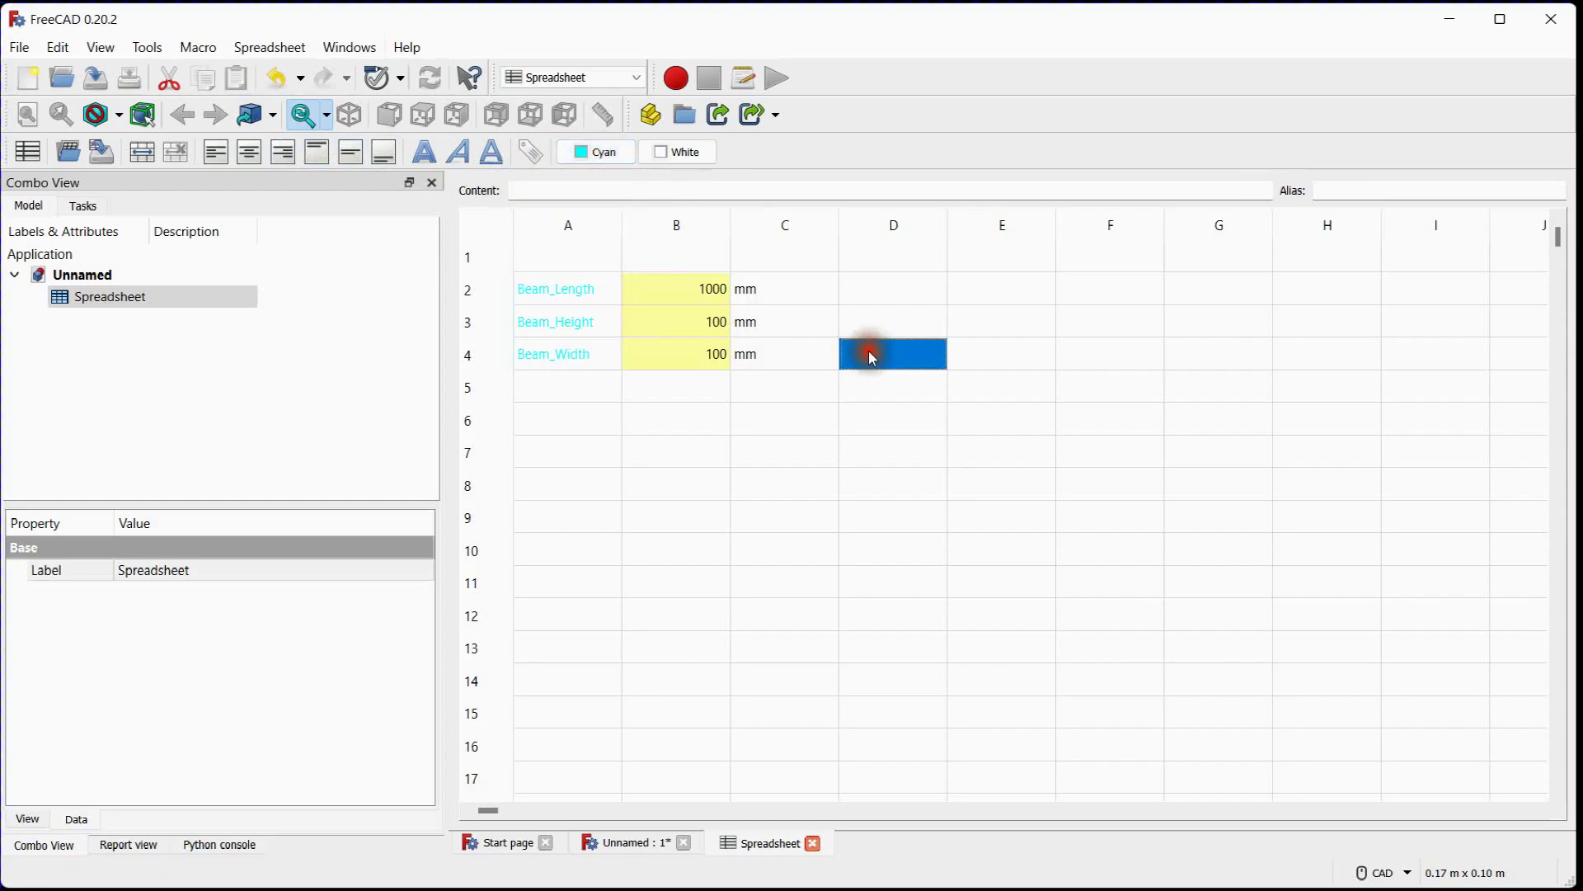
# Set the background colour of the parameter labels in cells A2 to A4 to dark blue
pyautogui.moveTo(583, 288); pyautogui.dragTo(605, 368)
pyautogui.click(689, 151)
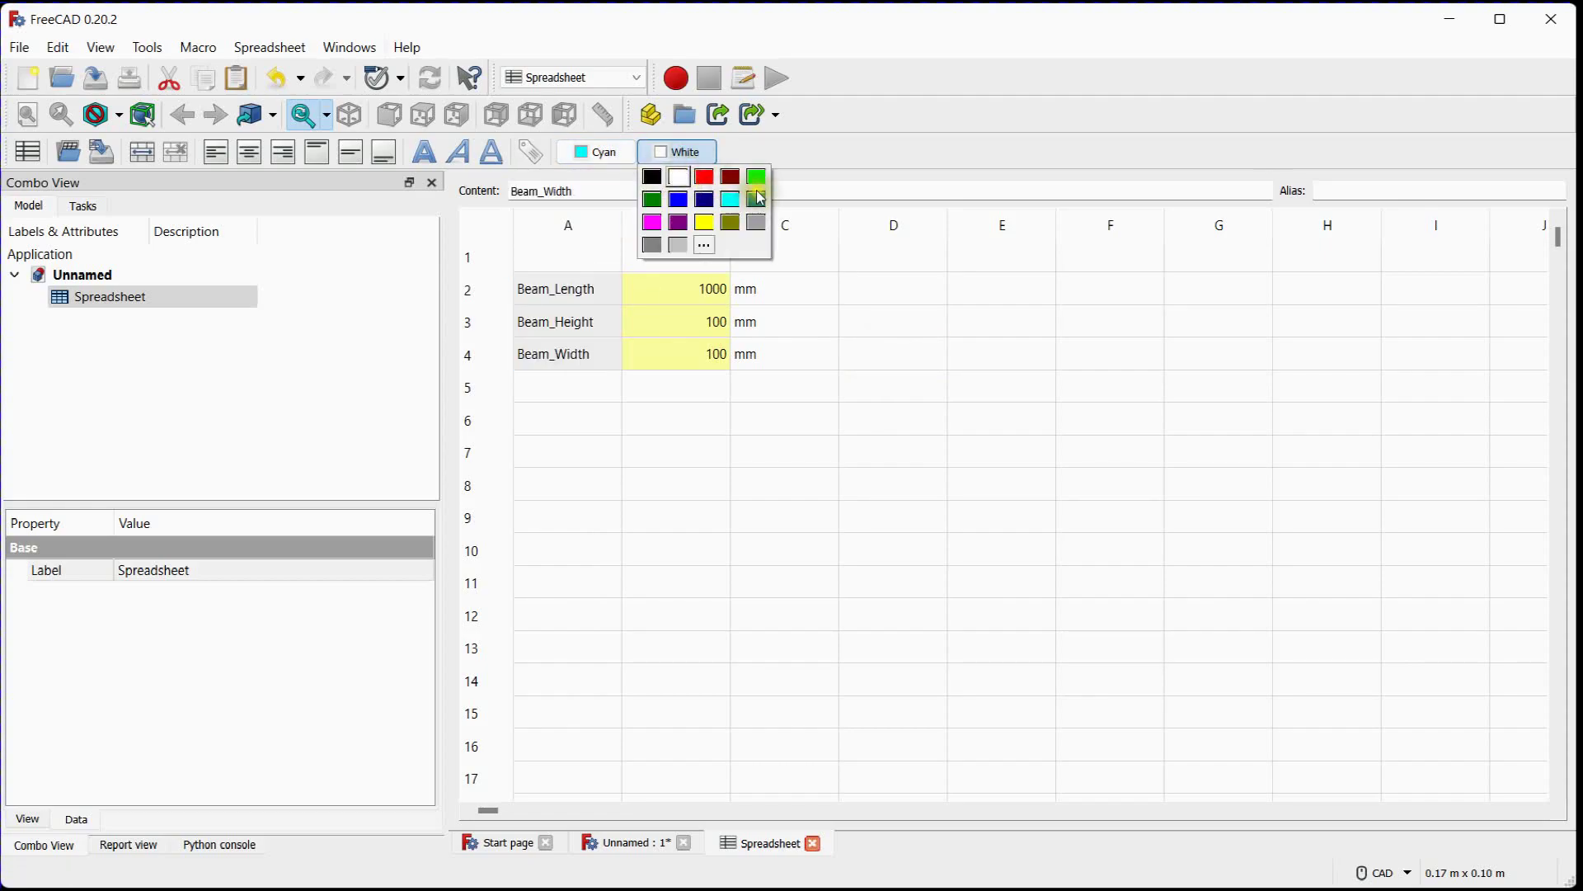
pyautogui.click(705, 200)
pyautogui.click(827, 355)
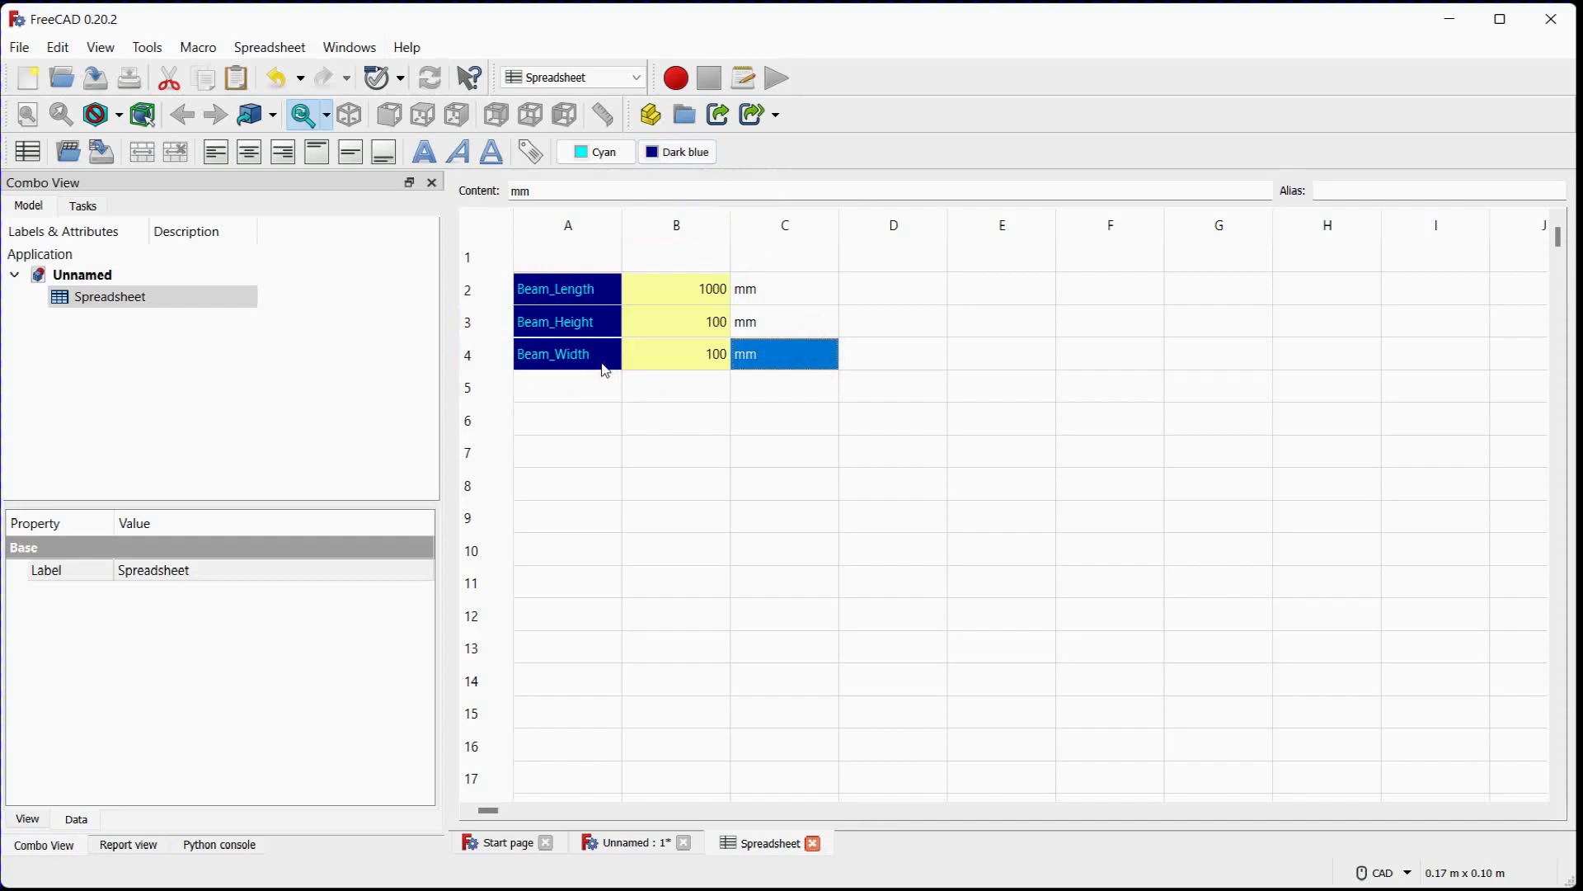
pyautogui.click(600, 410)
# Switch to the Part Design workbench and create a new body in the document
pyautogui.click(122, 271)
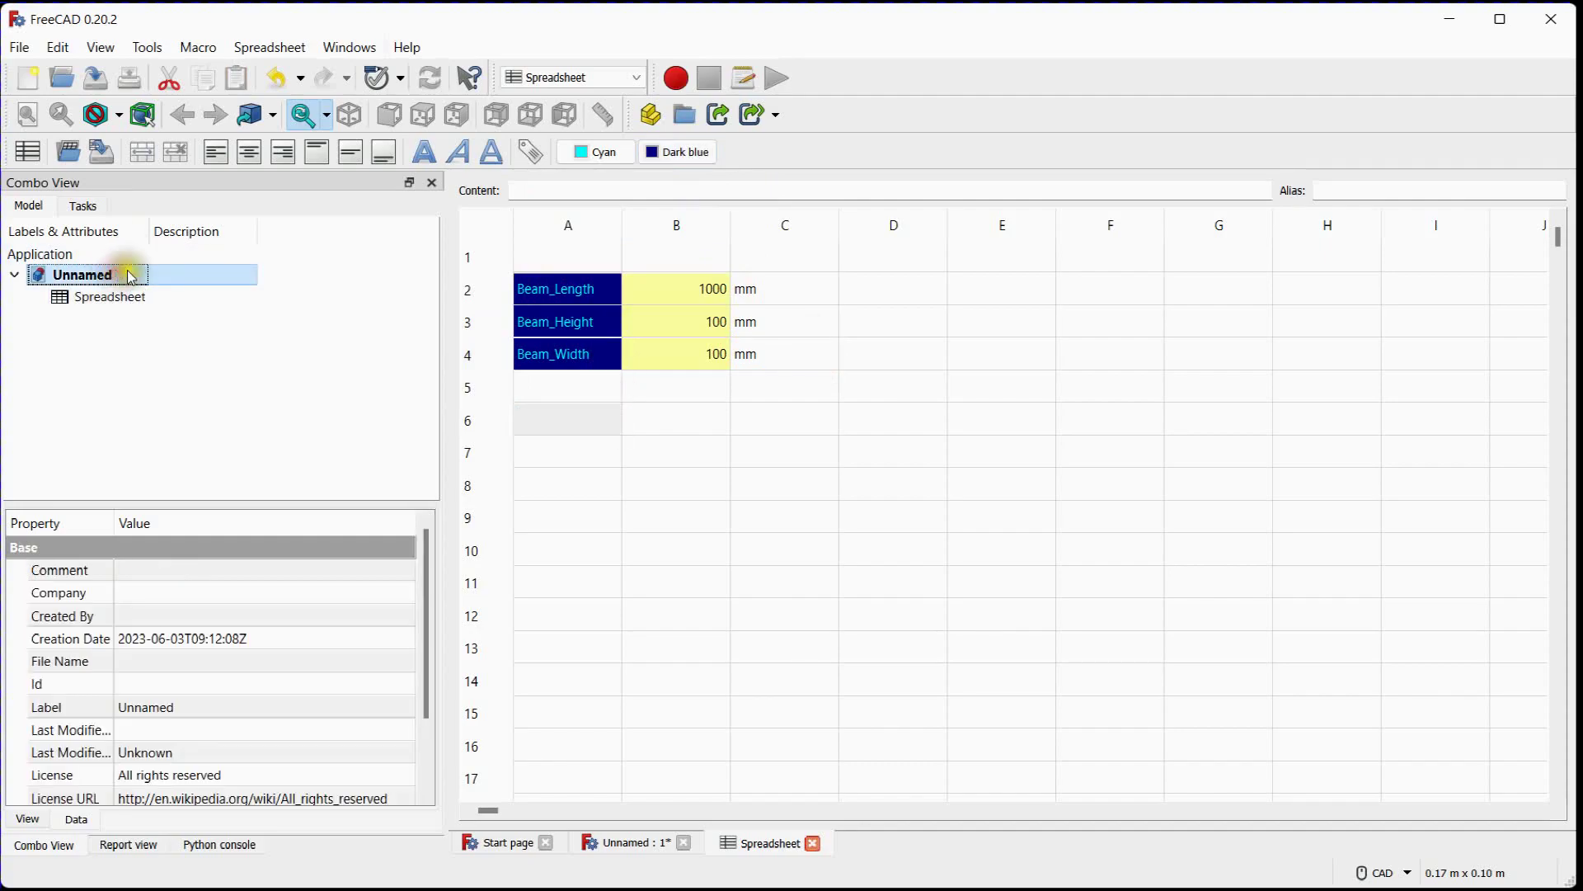
pyautogui.click(557, 76)
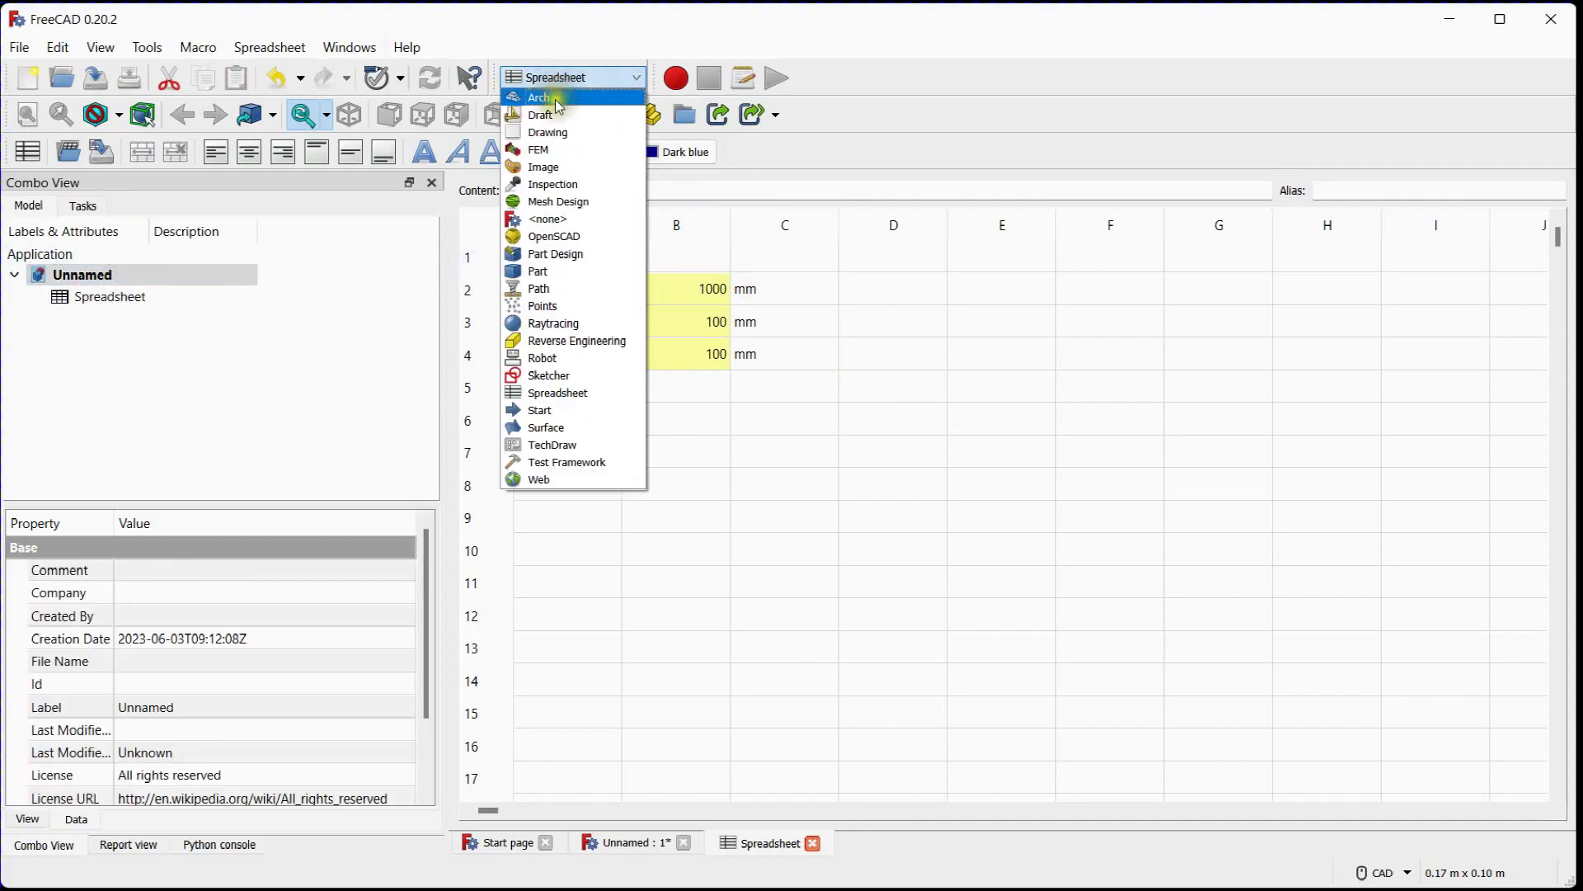
pyautogui.click(570, 252)
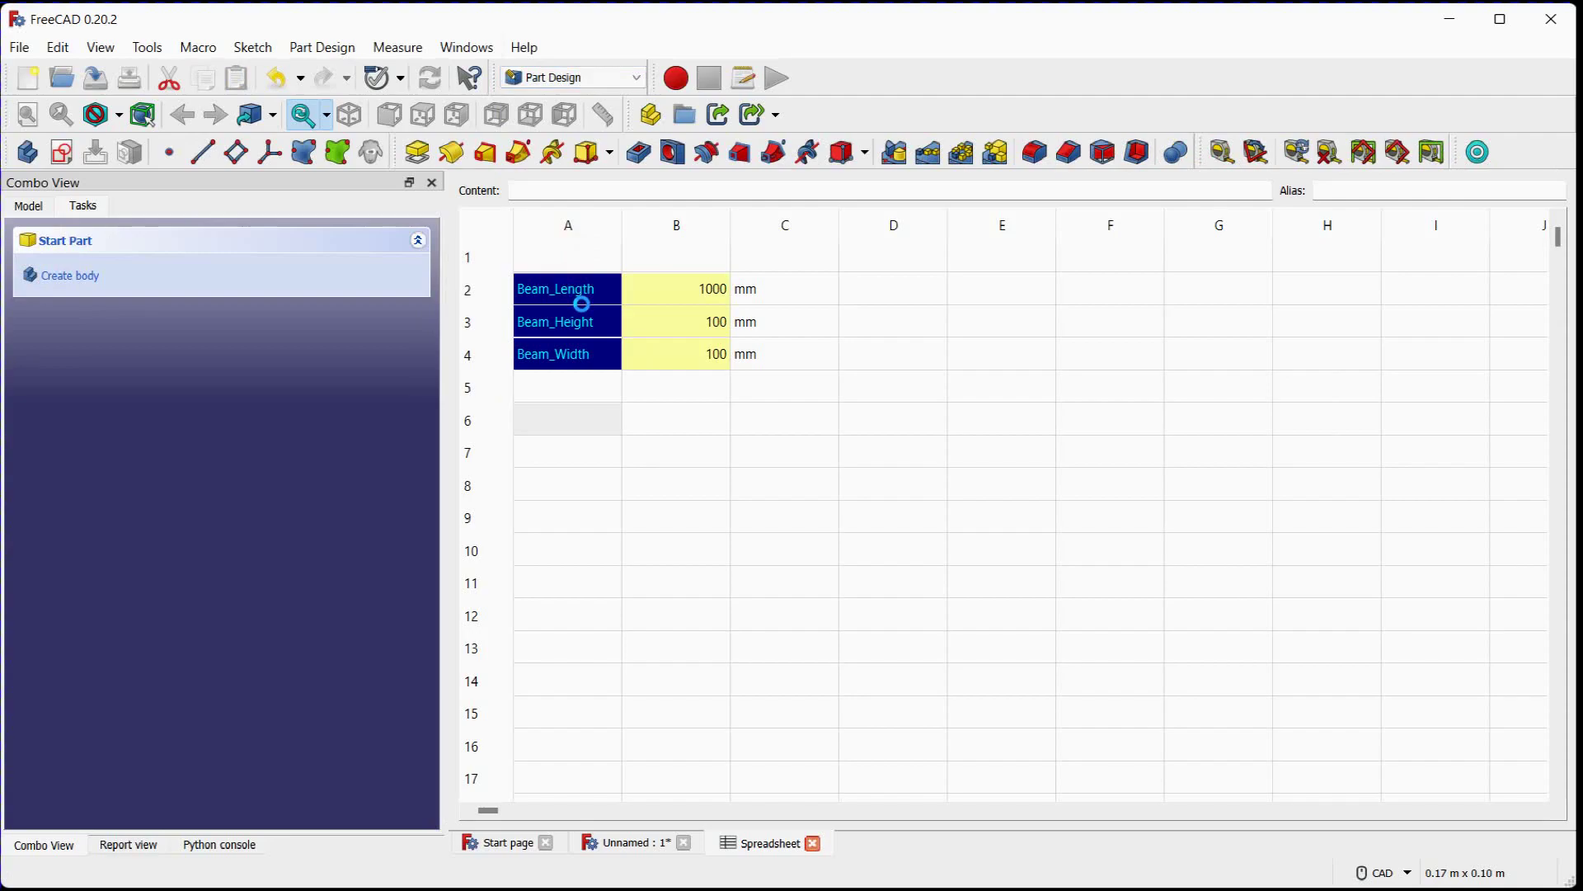
pyautogui.click(29, 205)
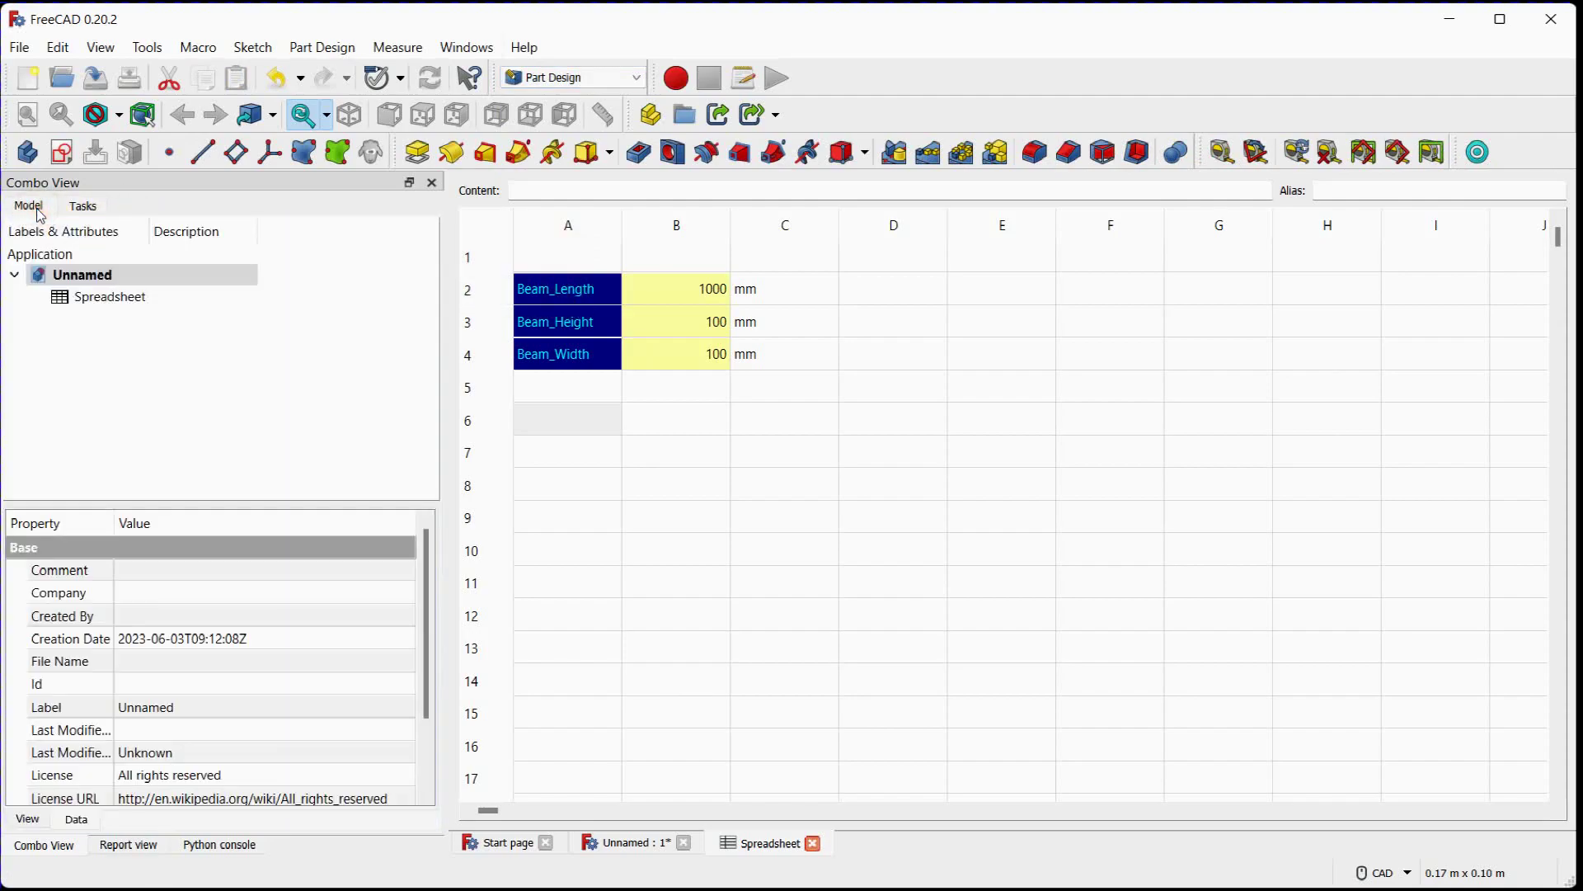
pyautogui.click(27, 152)
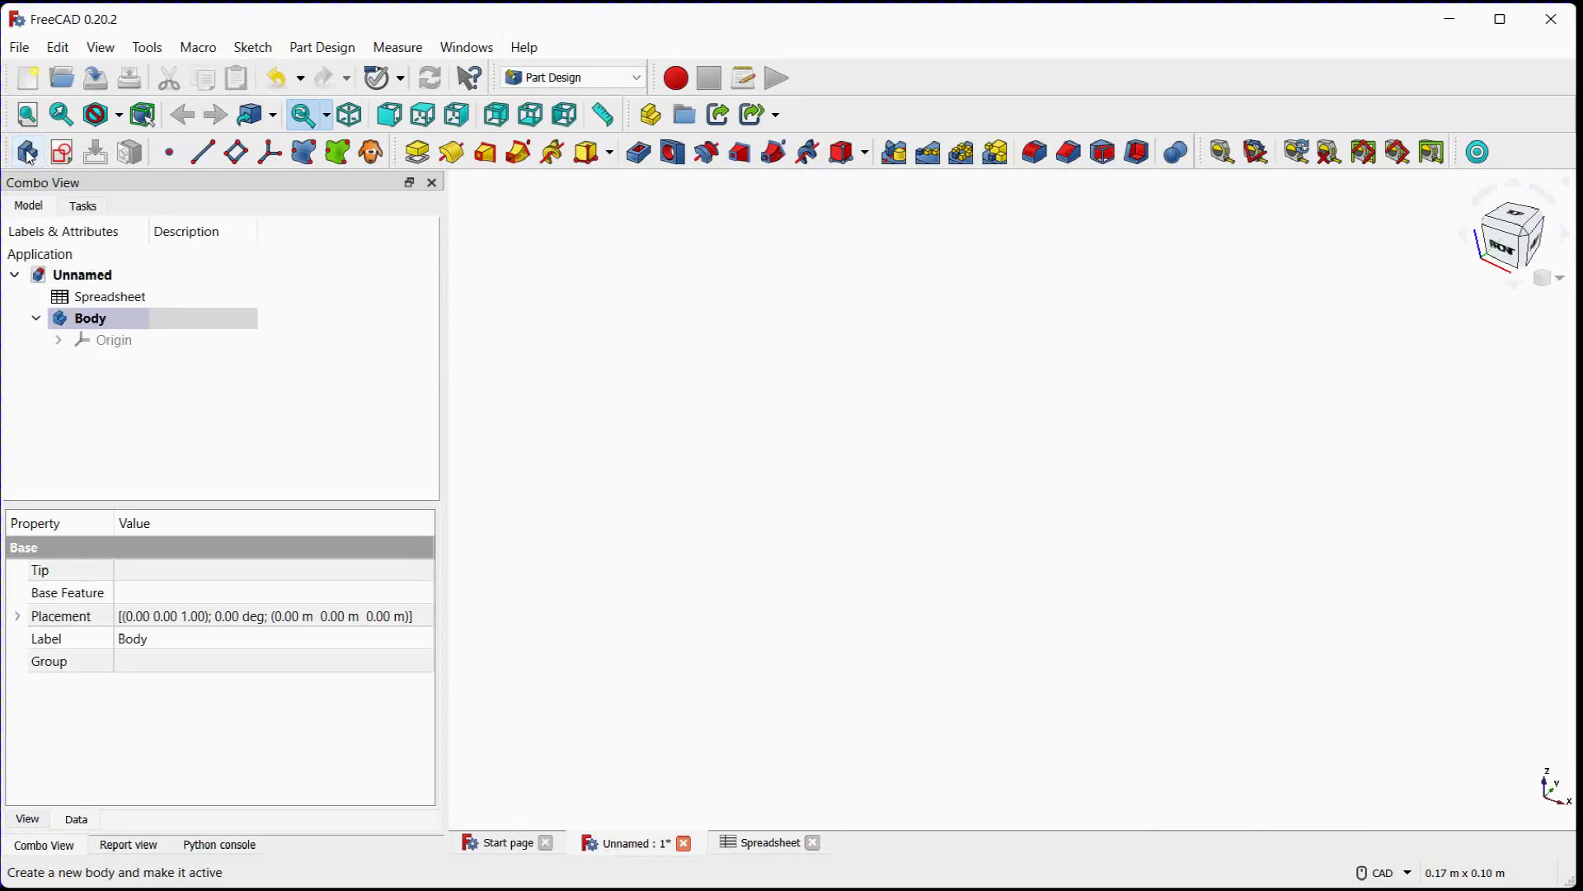
# Create a new sketch in the body on the XY base plane
pyautogui.click(72, 155)
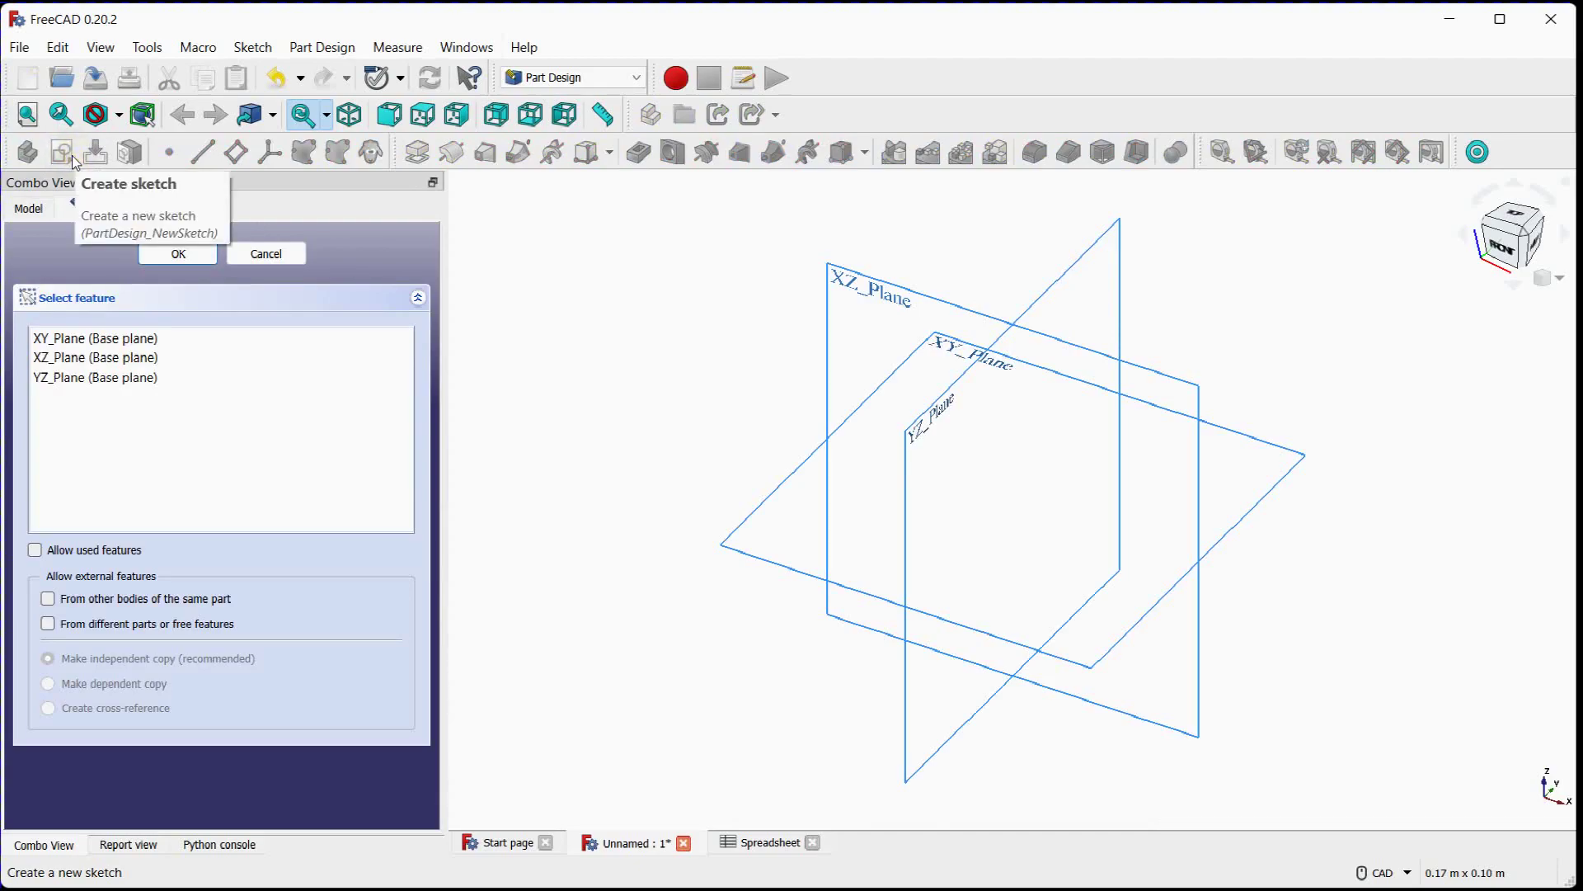
pyautogui.click(96, 340)
pyautogui.click(162, 255)
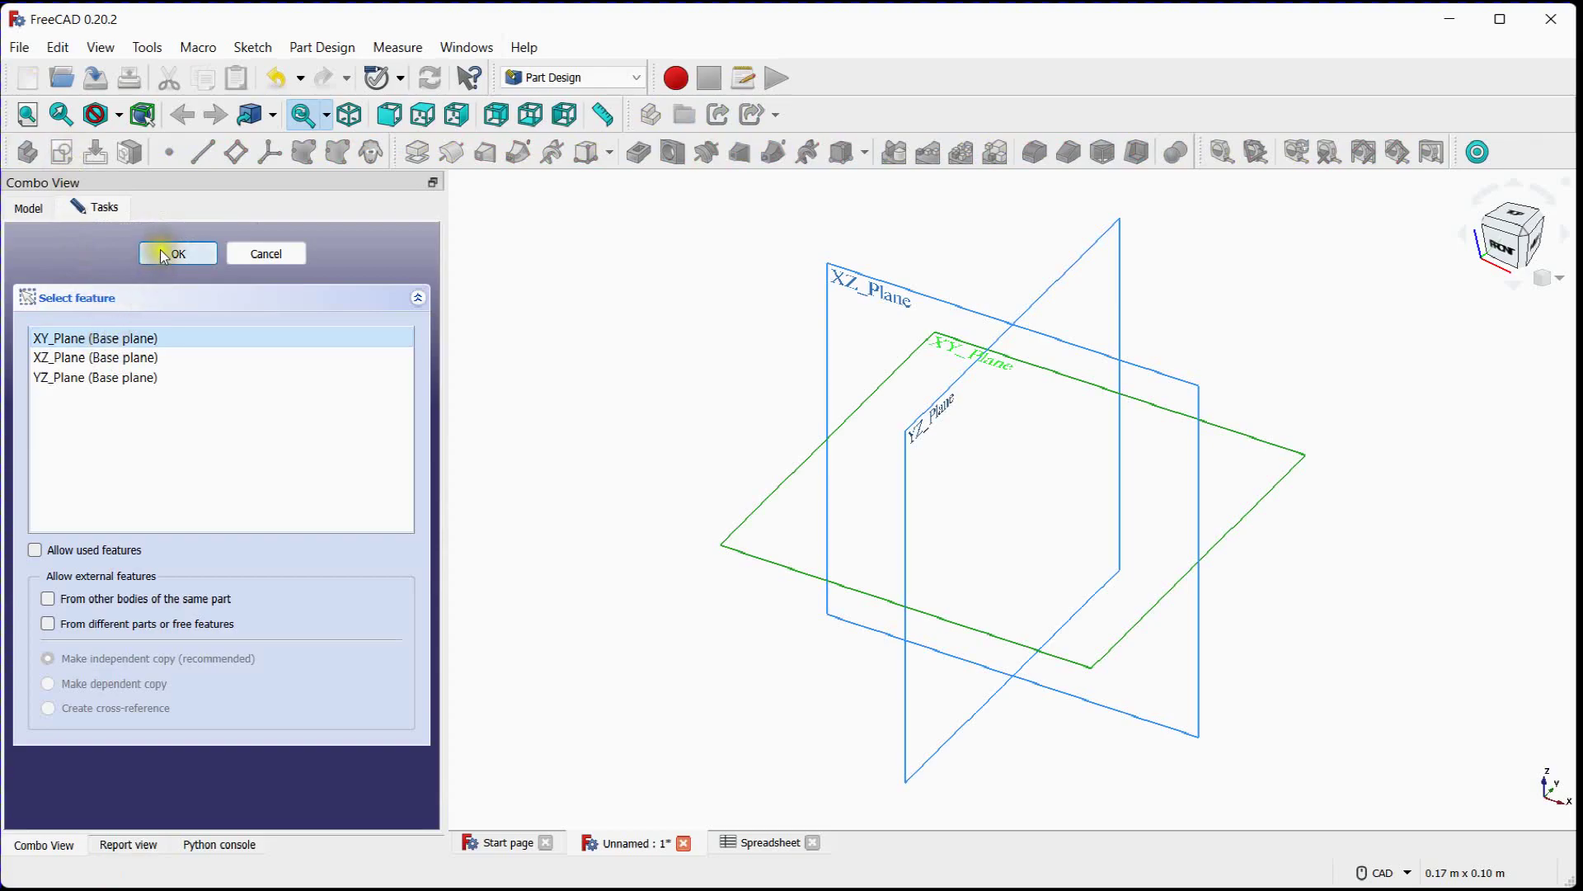
# Sketch a rectangle starting on the vertical axis just above the origin, with its opposite corner at about (155, 127) mm
pyautogui.scroll(-5, 681, 404)
pyautogui.moveTo(980, 383); pyautogui.dragTo(972, 468, button='middle')
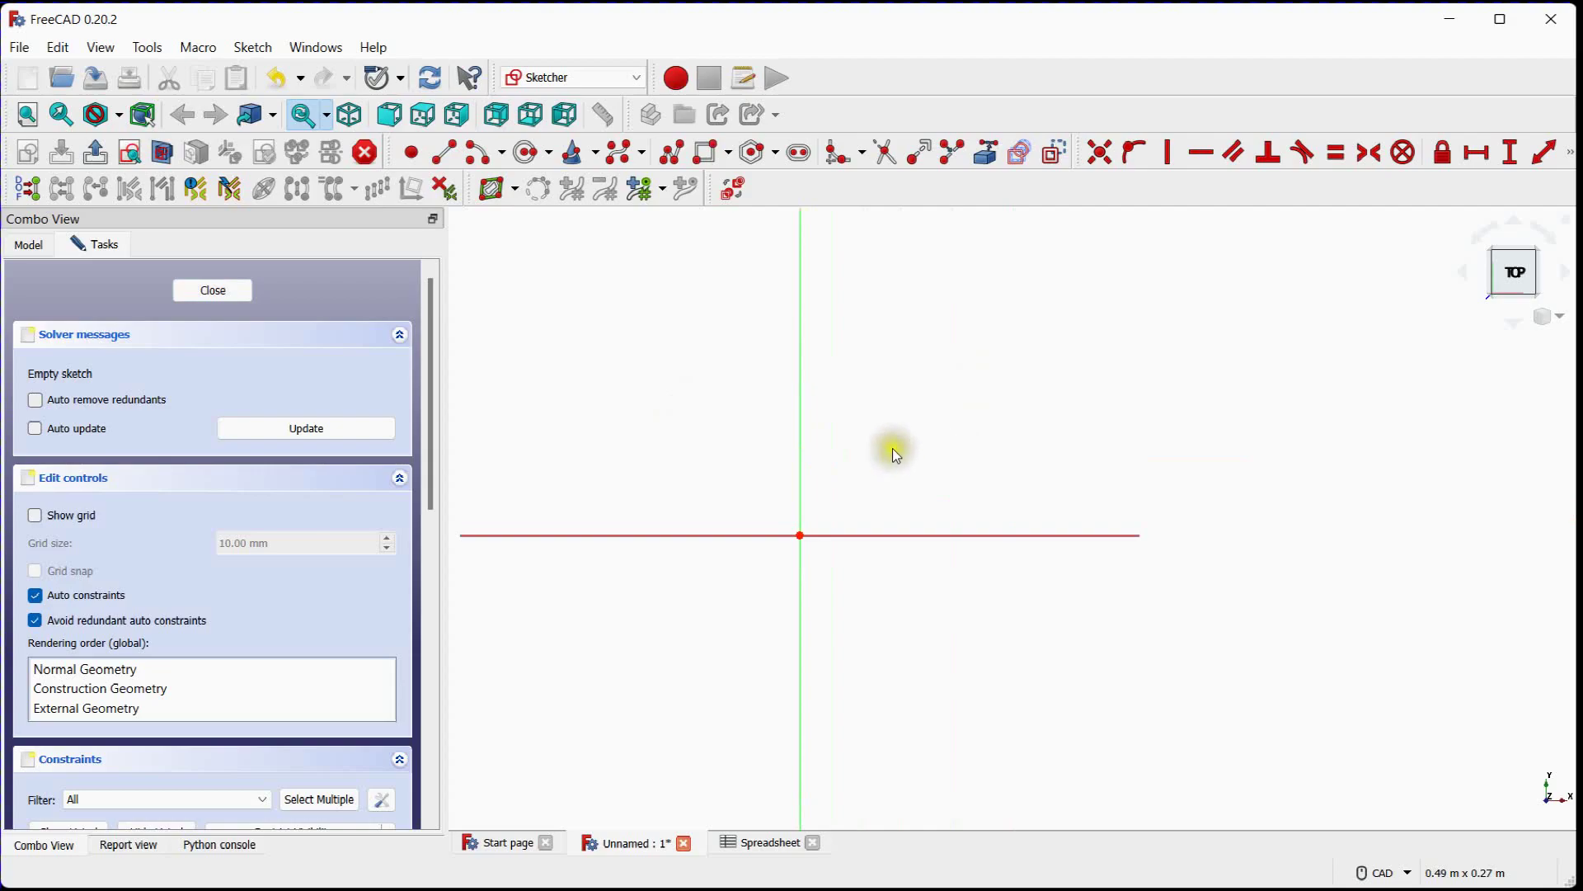
pyautogui.click(709, 154)
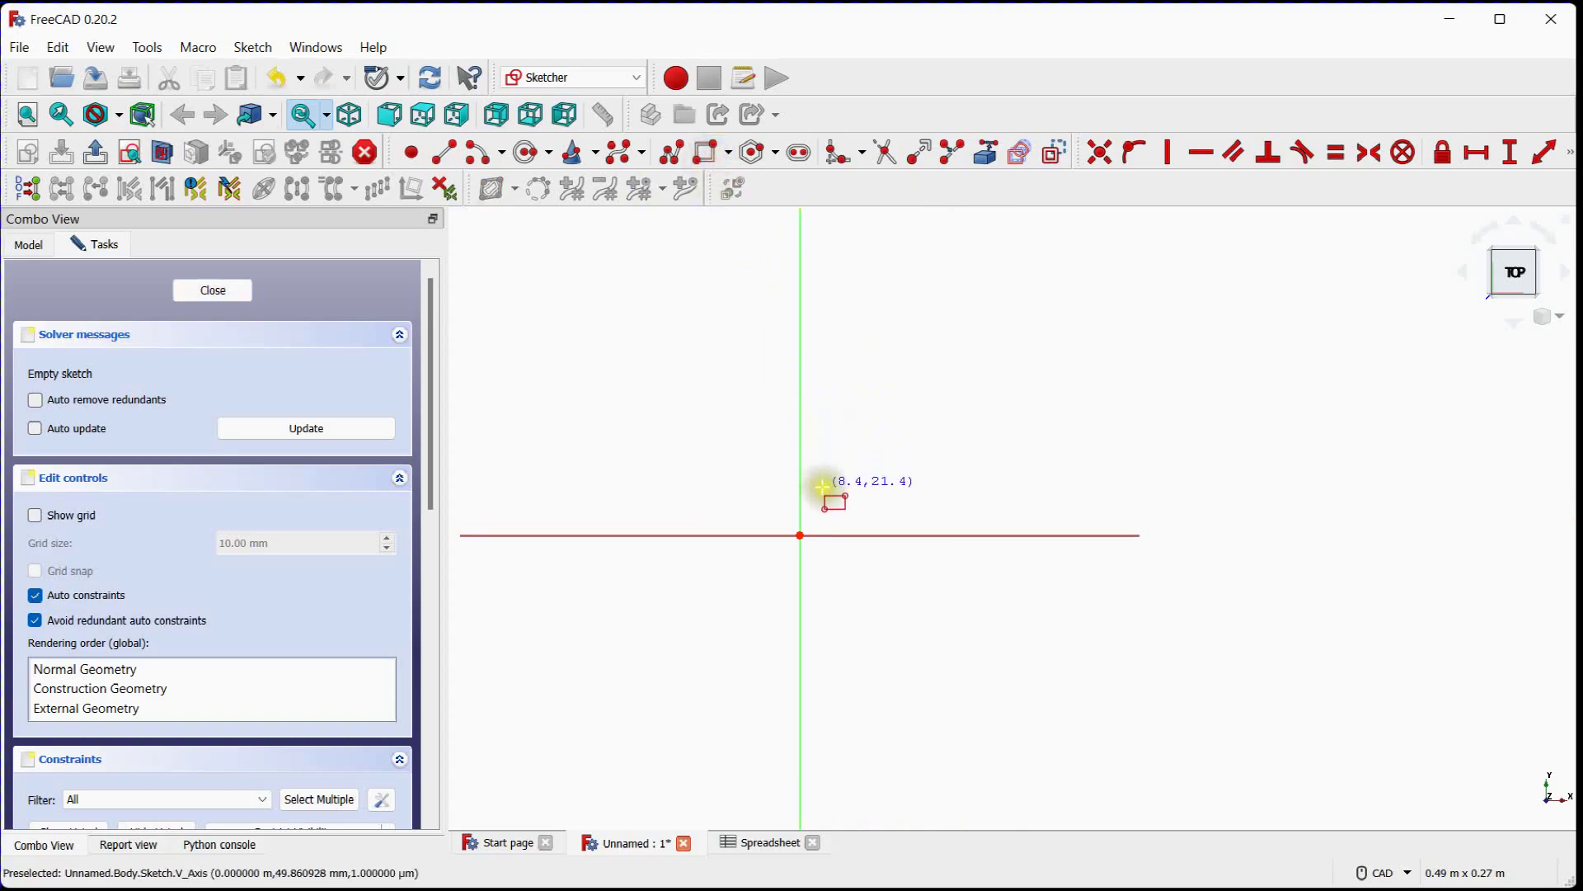
pyautogui.click(800, 513)
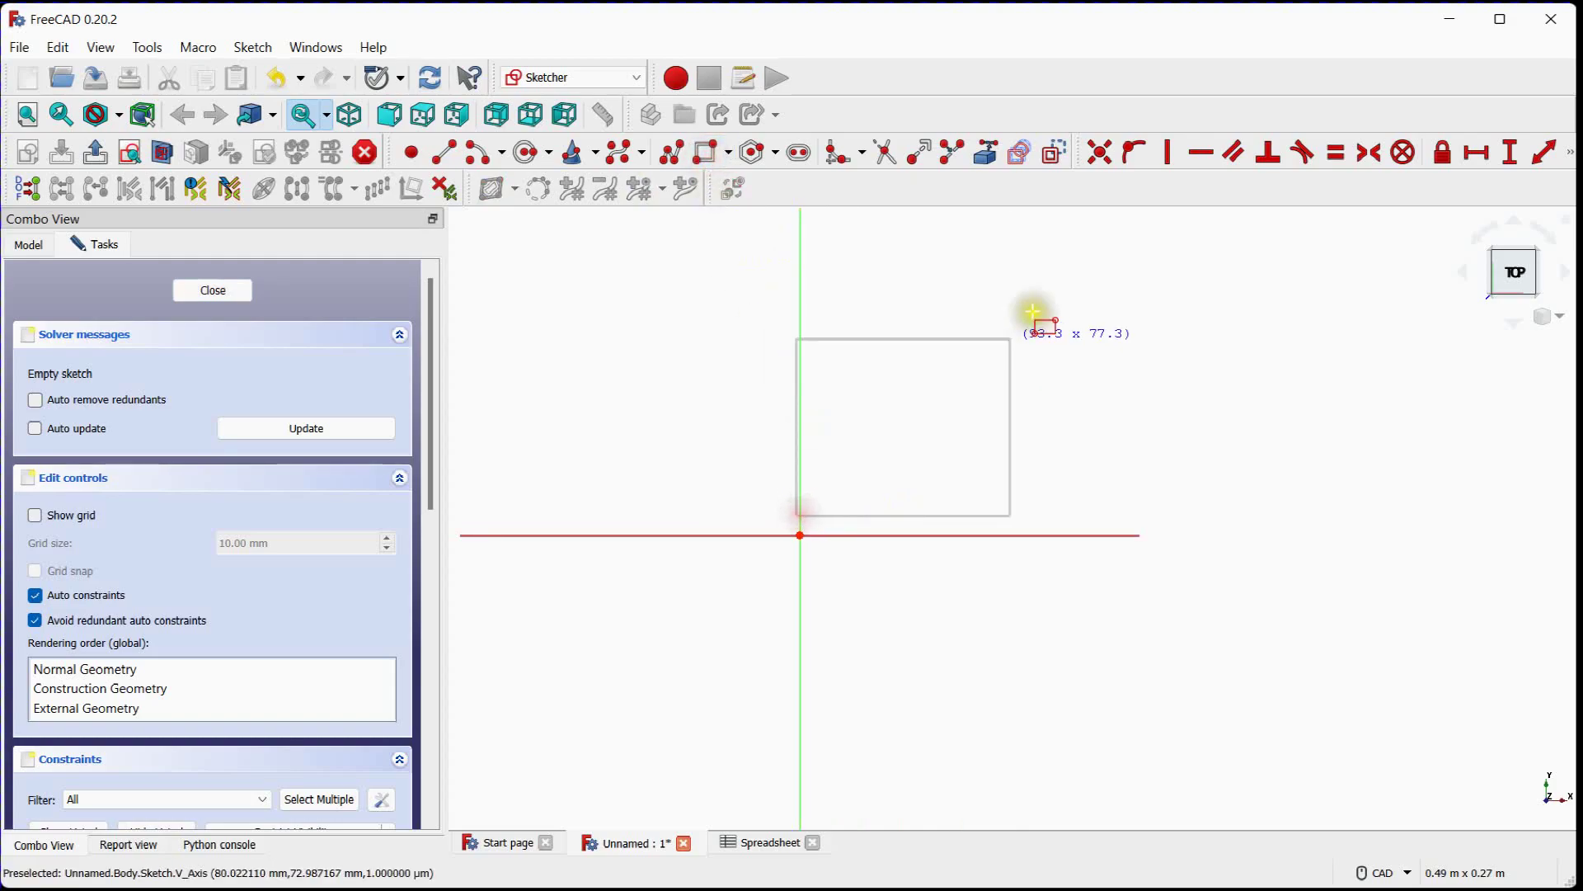
pyautogui.click(1158, 243)
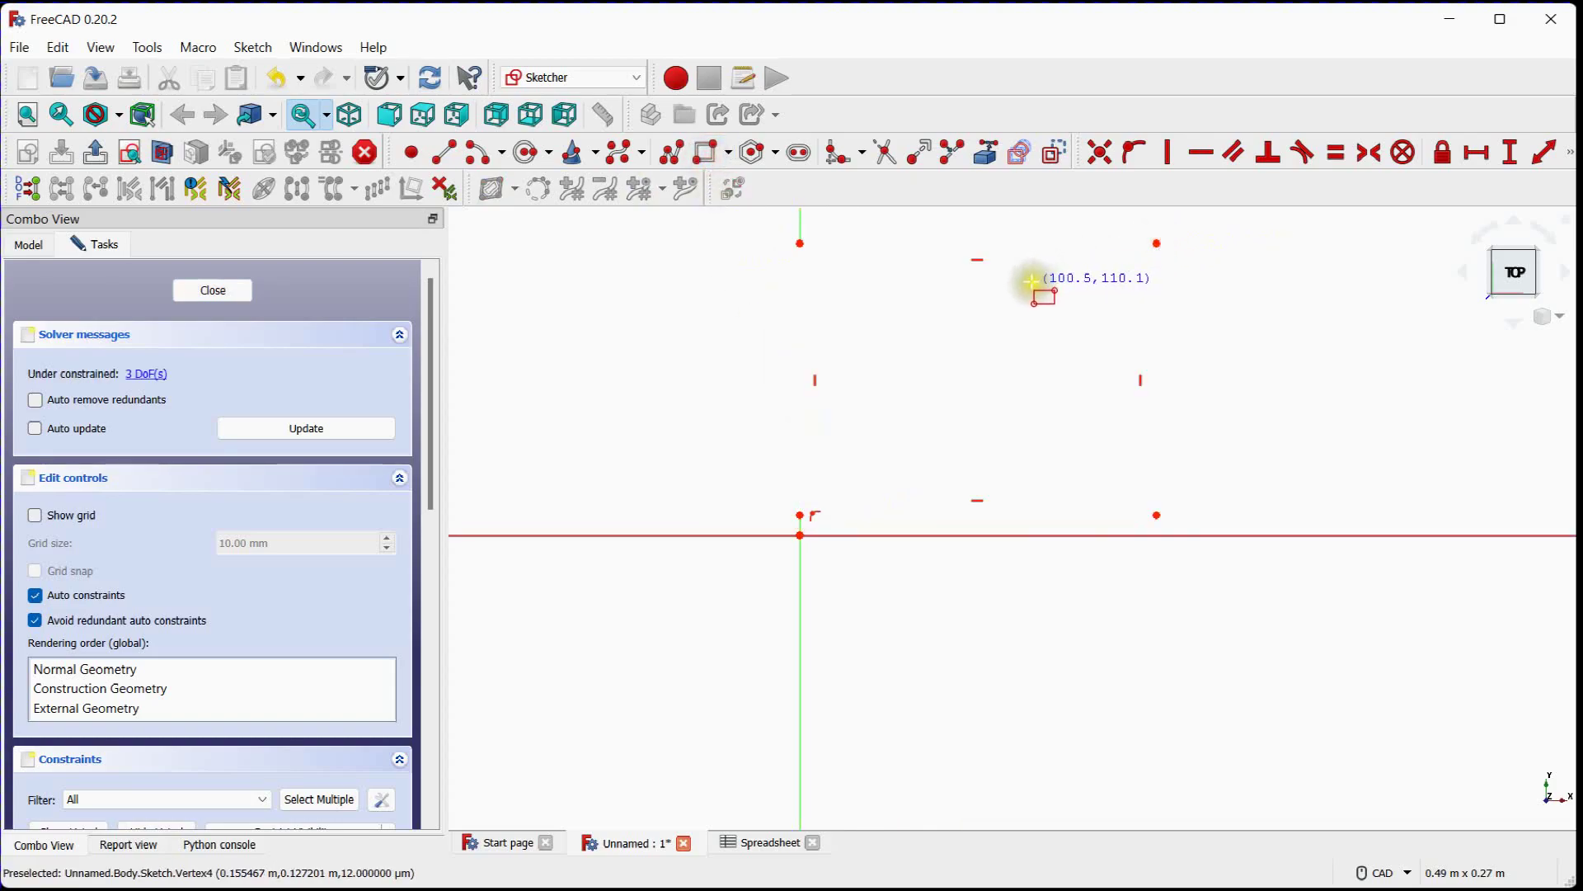
pyautogui.moveTo(1027, 285); pyautogui.dragTo(954, 339, button='middle')
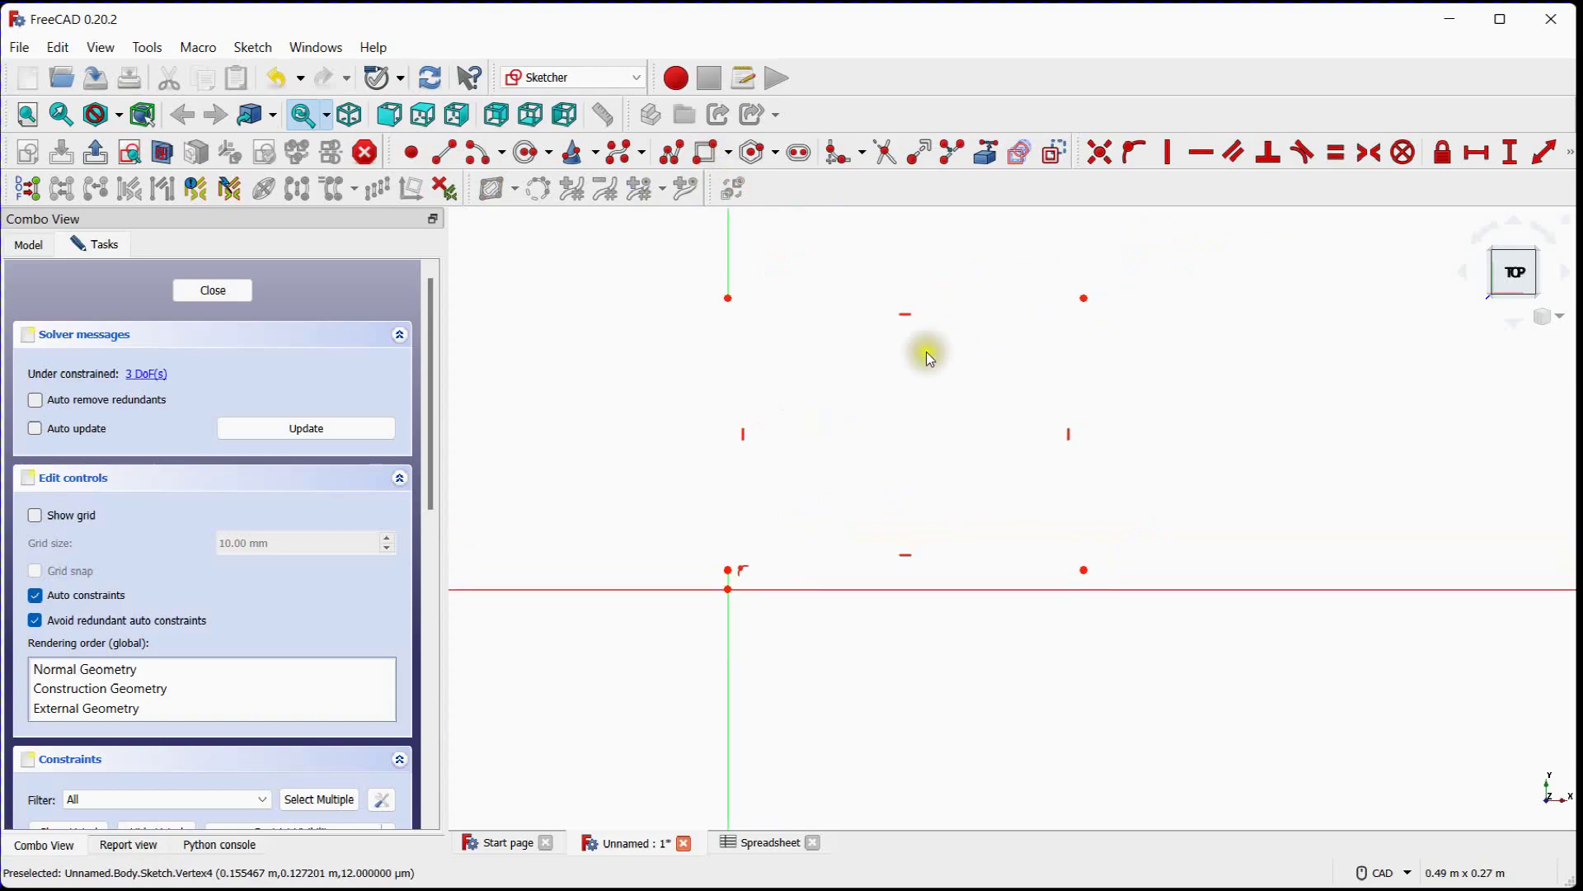
# Change the 3D view background from a simple colour to a colour gradient in the display preferences
pyautogui.click(58, 47)
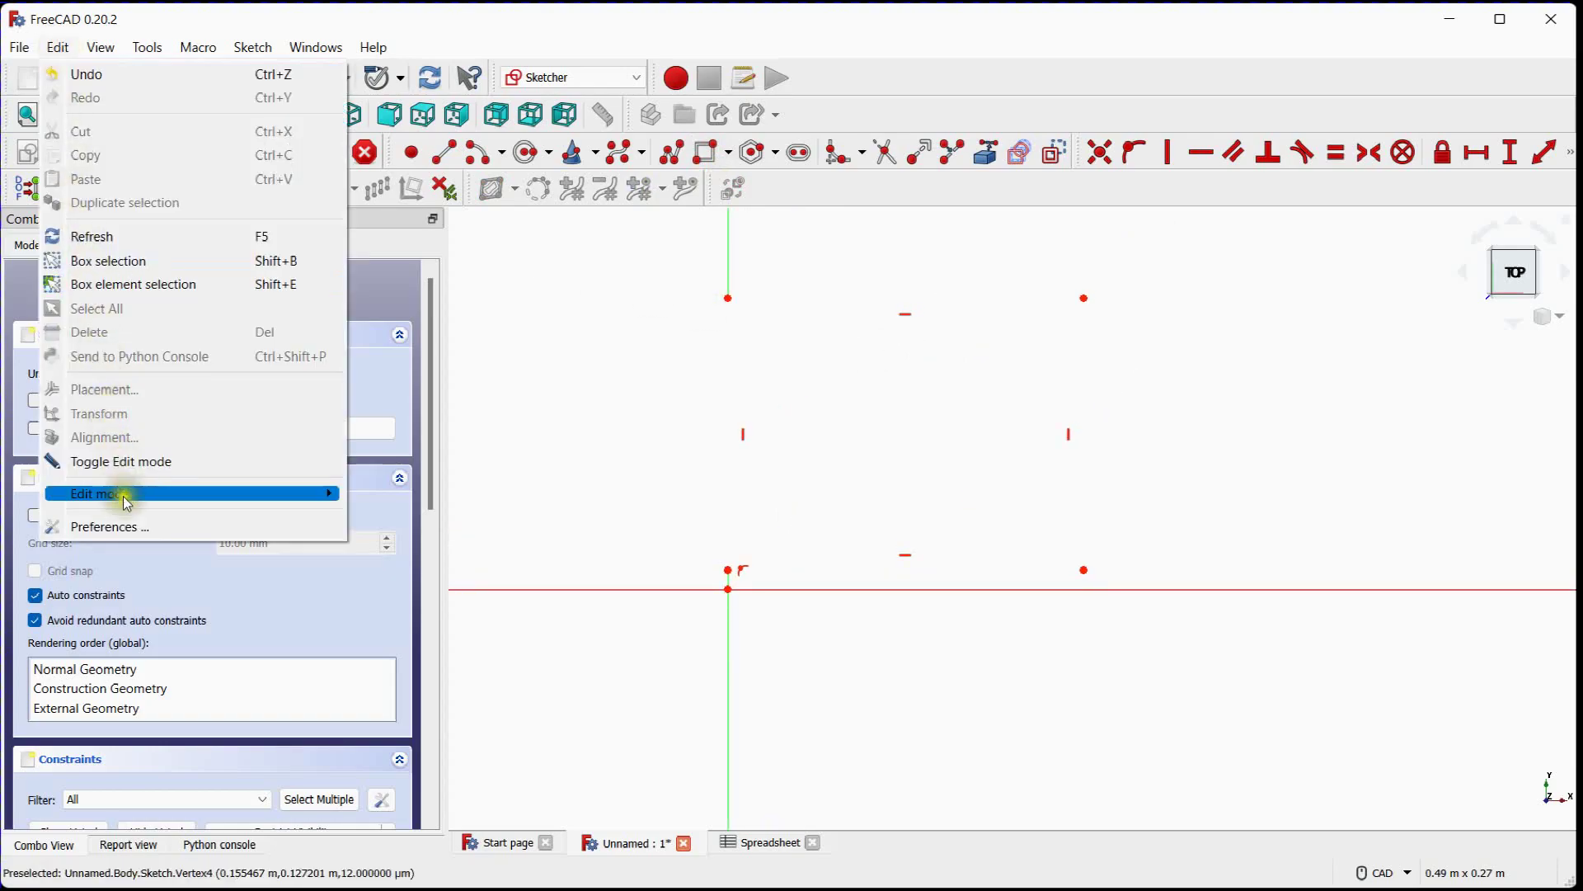
pyautogui.click(132, 526)
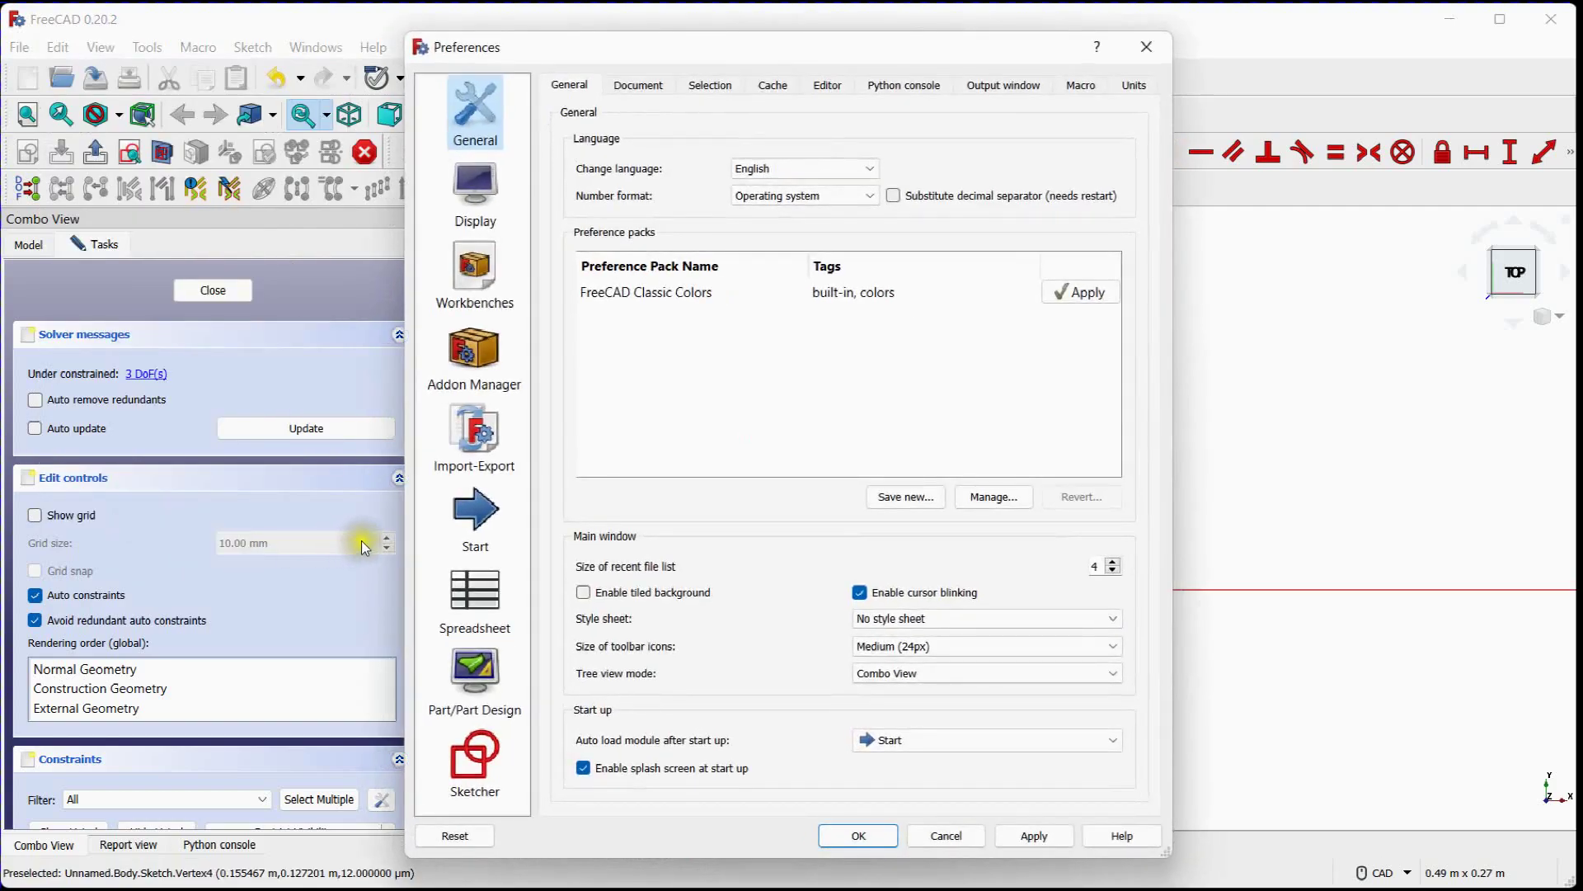
pyautogui.click(475, 194)
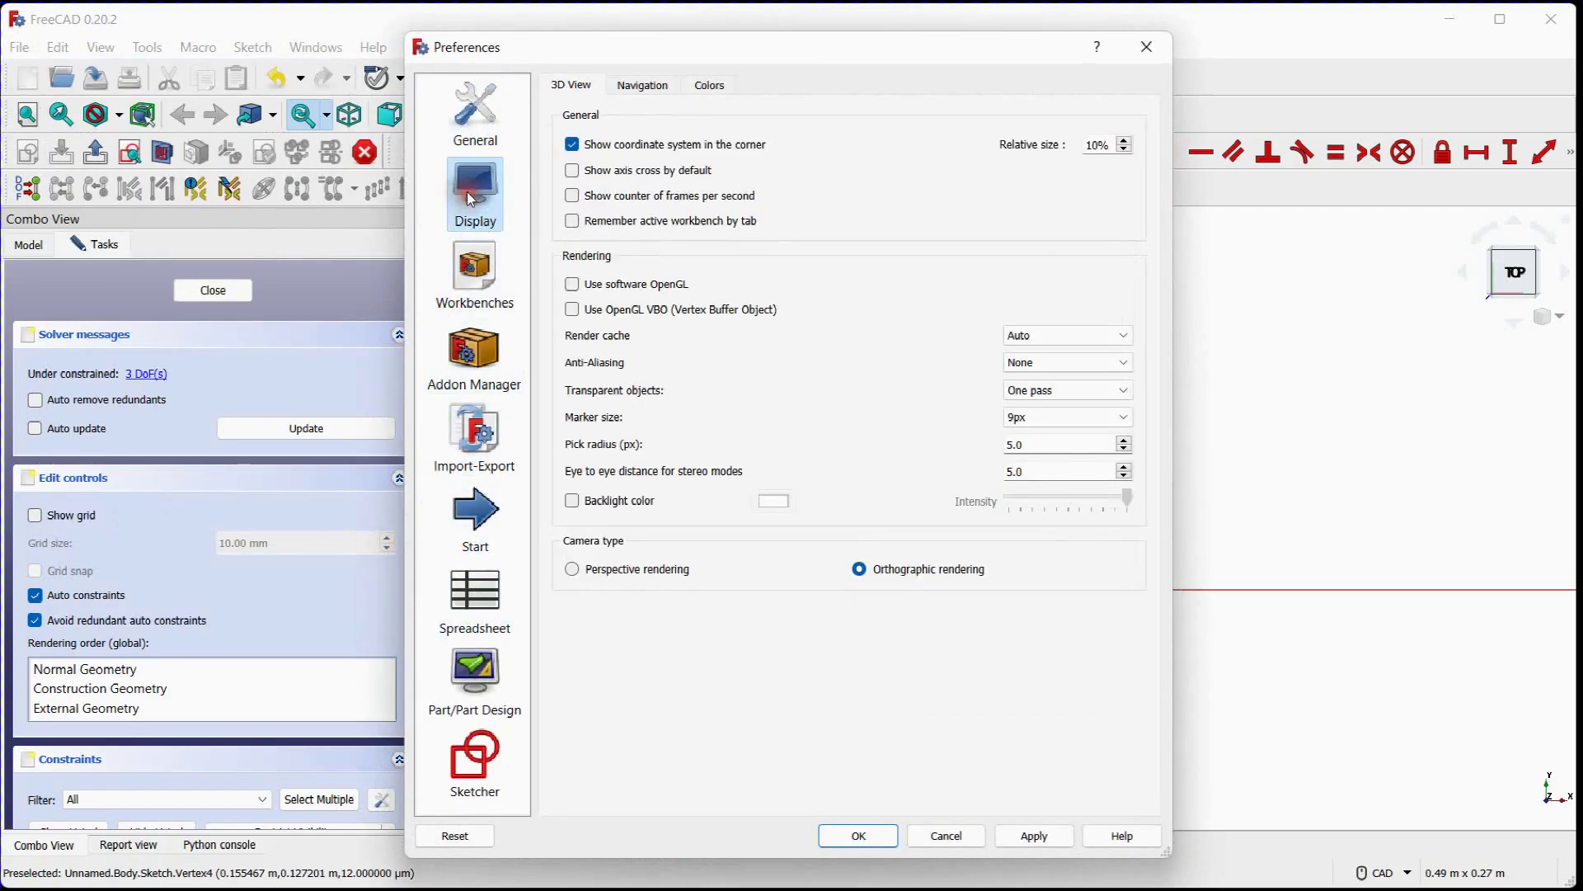
pyautogui.click(709, 85)
pyautogui.click(598, 275)
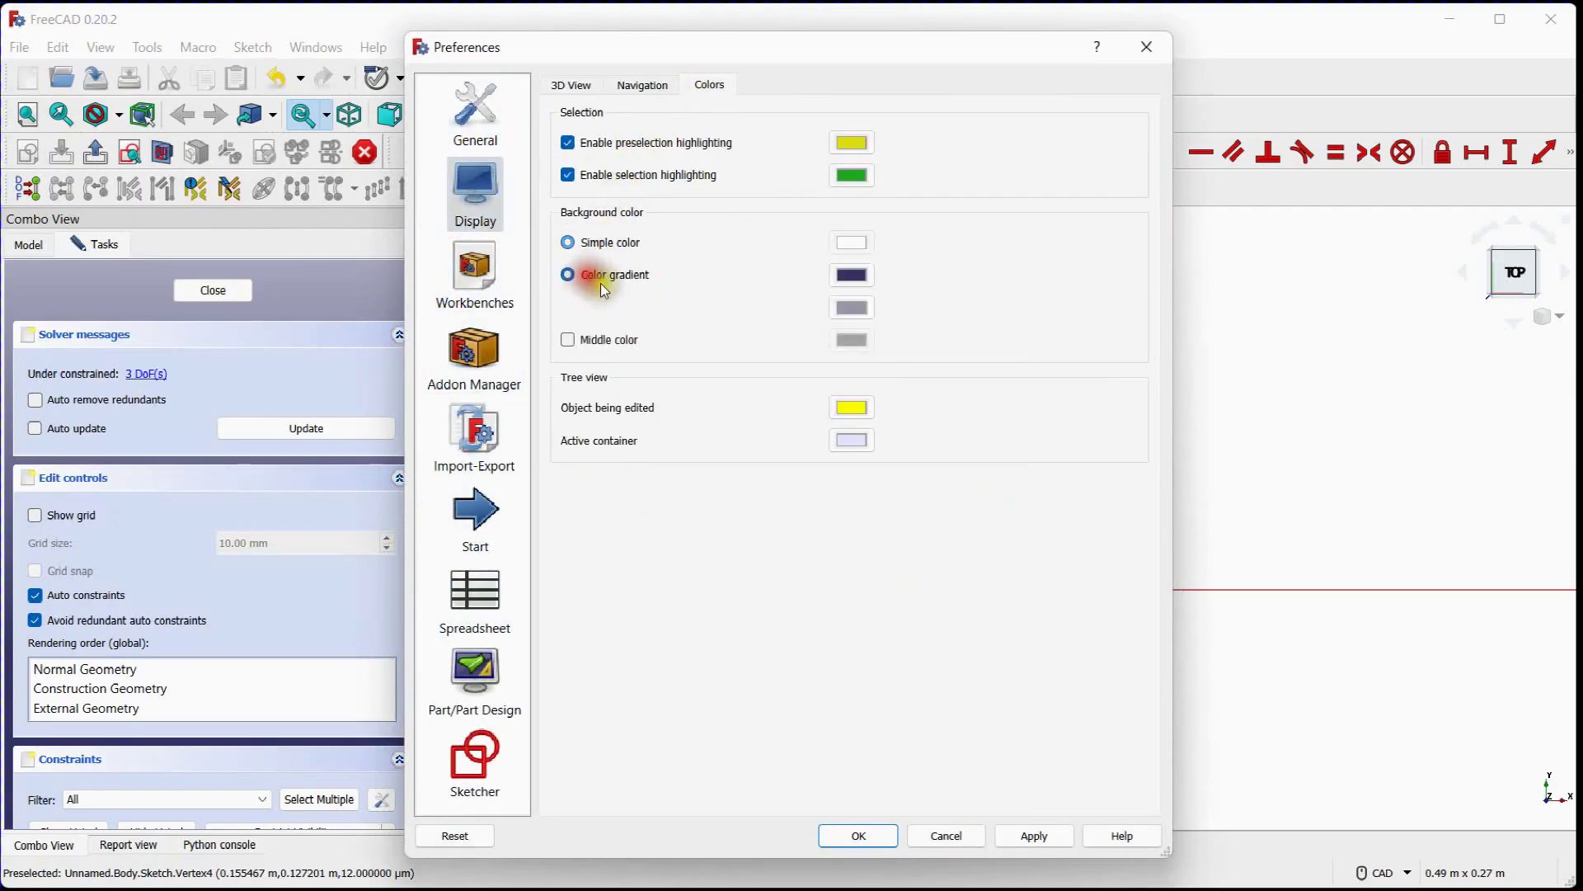
pyautogui.click(894, 837)
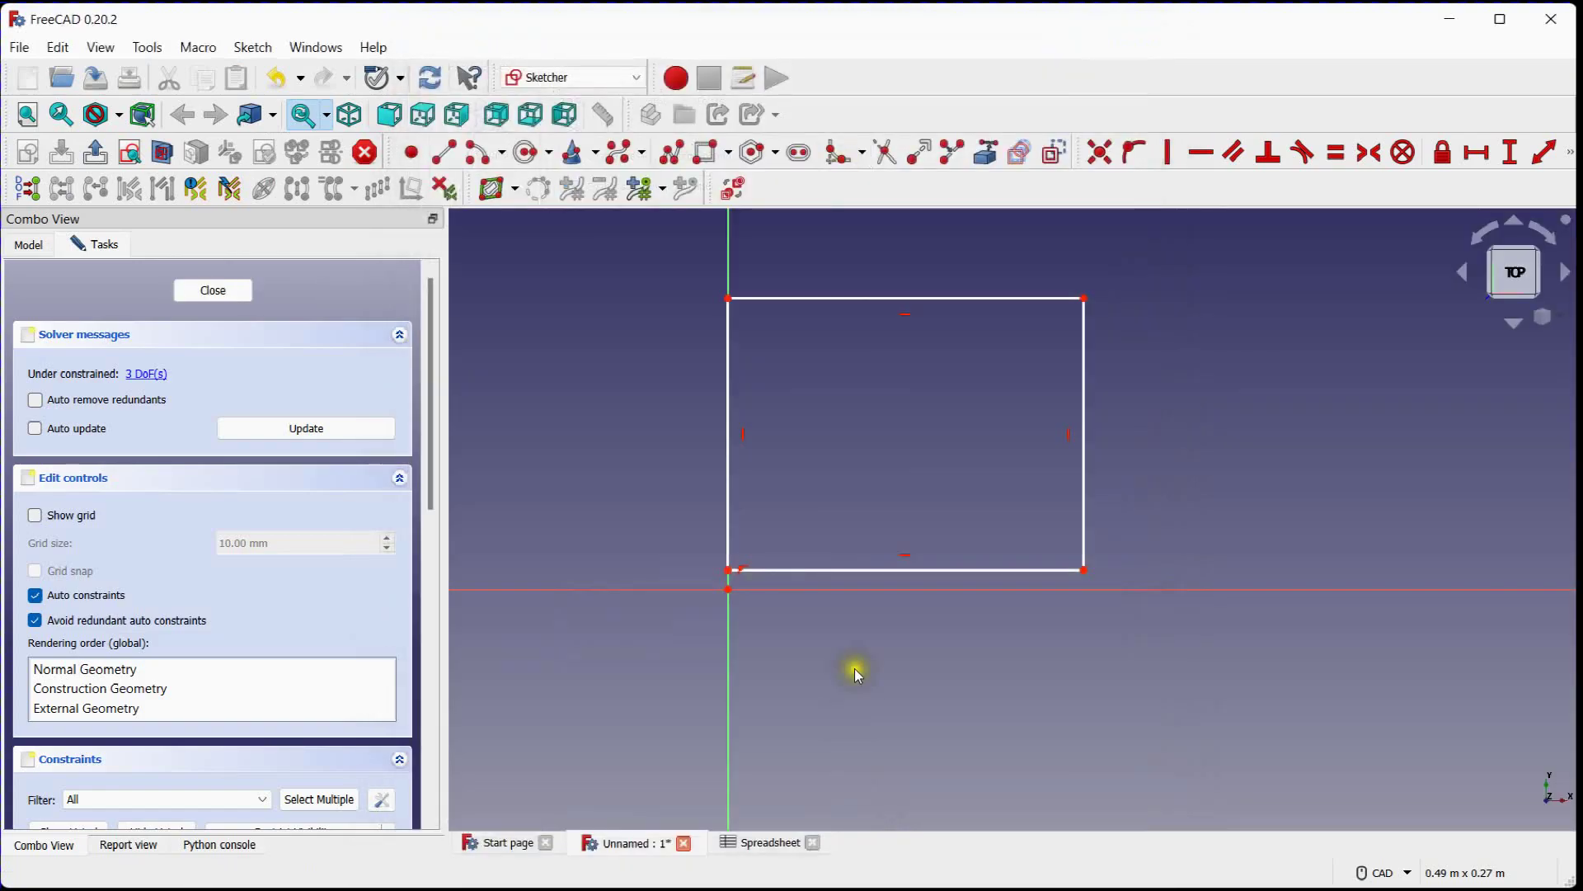
# Constrain the vertical distance between the origin and the rectangle's lower-left corner to 0
pyautogui.moveTo(791, 438)
pyautogui.mouseDown(button='middle')
pyautogui.moveTo(777, 482)
pyautogui.moveTo(750, 468)
pyautogui.mouseUp(button='middle')
pyautogui.scroll(3, 767, 483)
pyautogui.scroll(-1, 764, 483)
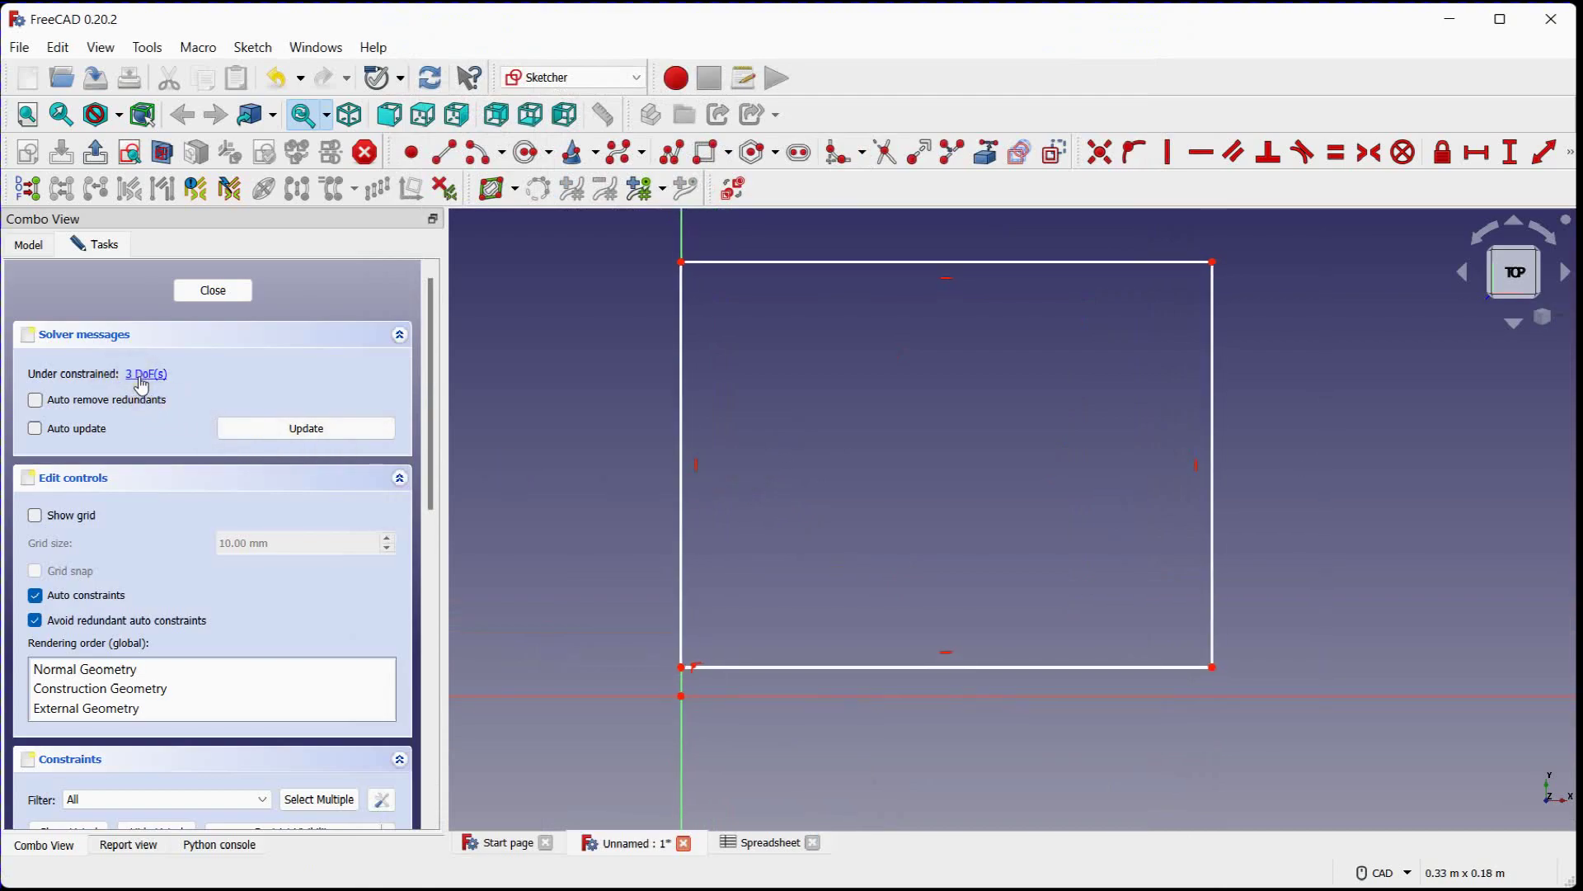
pyautogui.moveTo(775, 647)
pyautogui.mouseDown()
pyautogui.moveTo(1011, 587)
pyautogui.moveTo(785, 618)
pyautogui.moveTo(764, 562)
pyautogui.moveTo(815, 577)
pyautogui.moveTo(767, 577)
pyautogui.mouseUp()
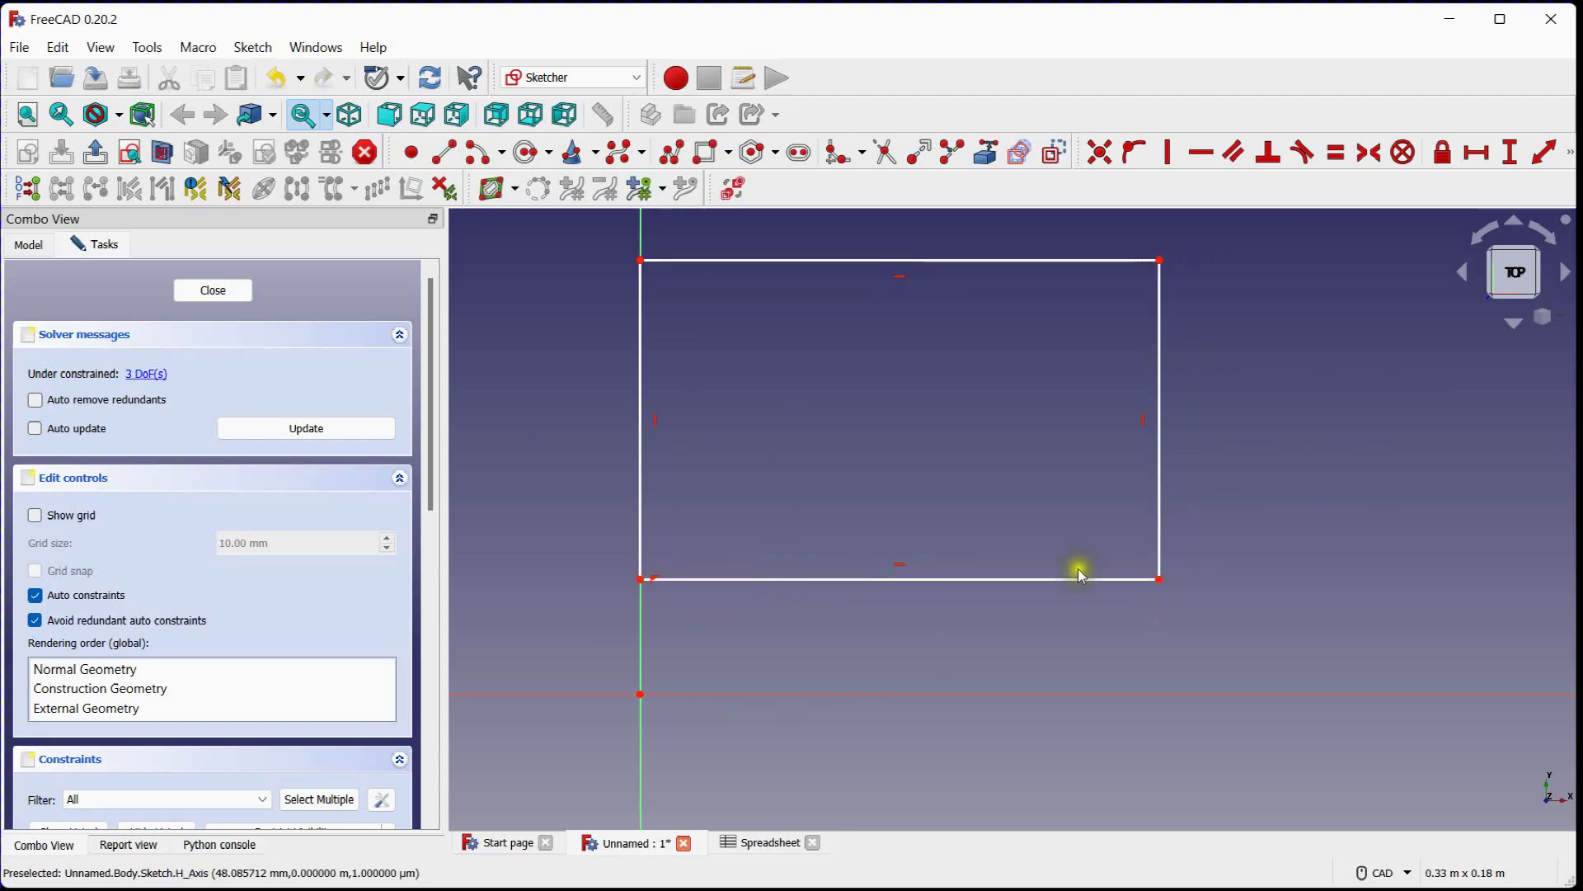
pyautogui.click(1510, 151)
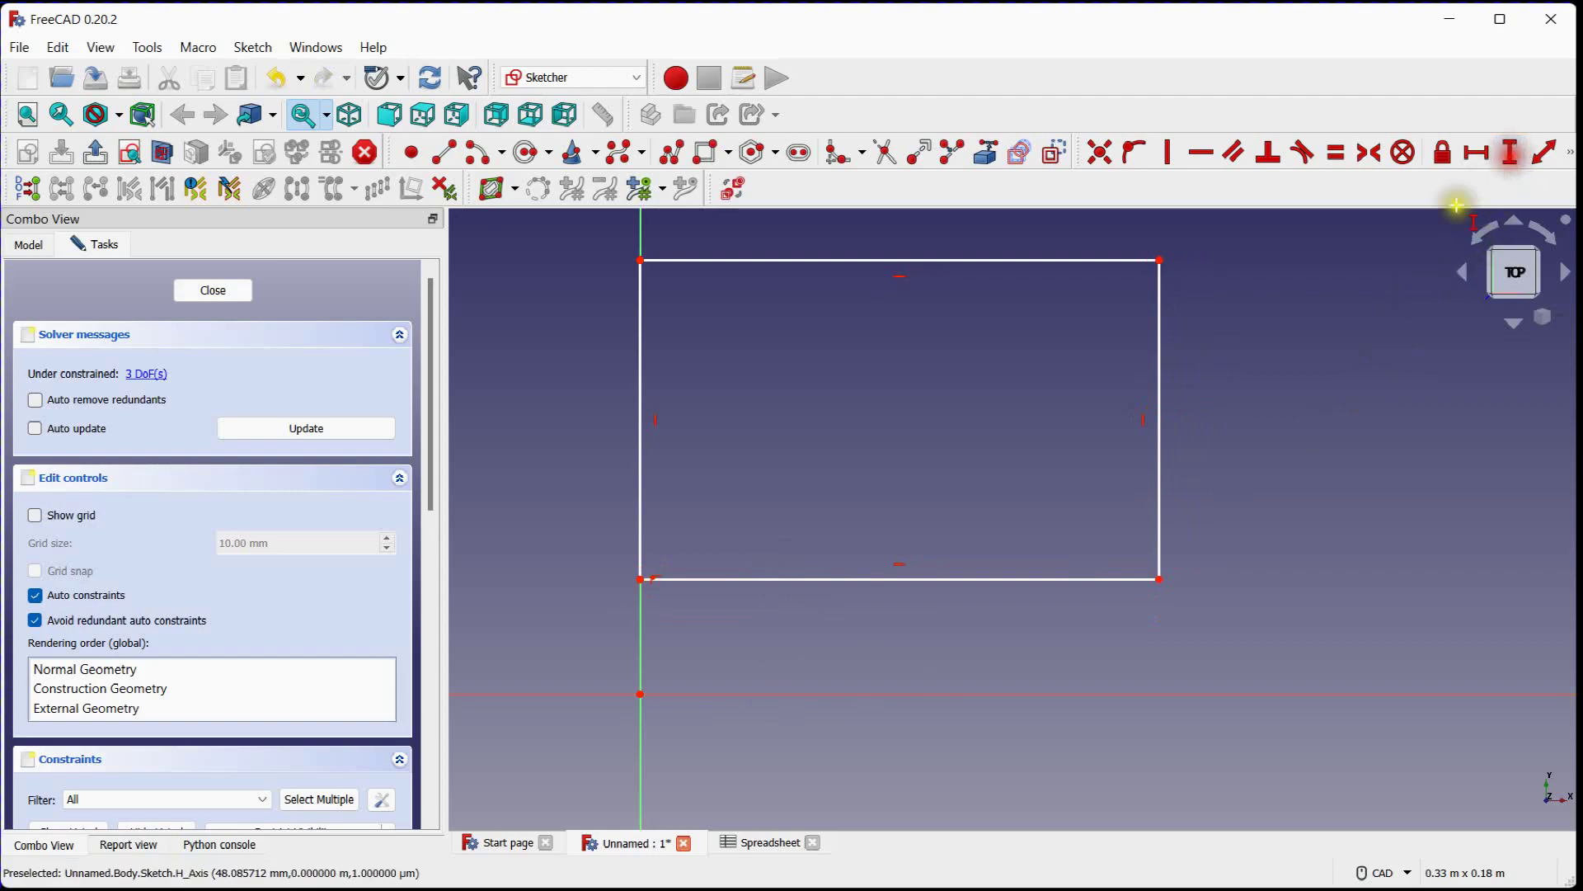
pyautogui.click(642, 693)
pyautogui.click(641, 579)
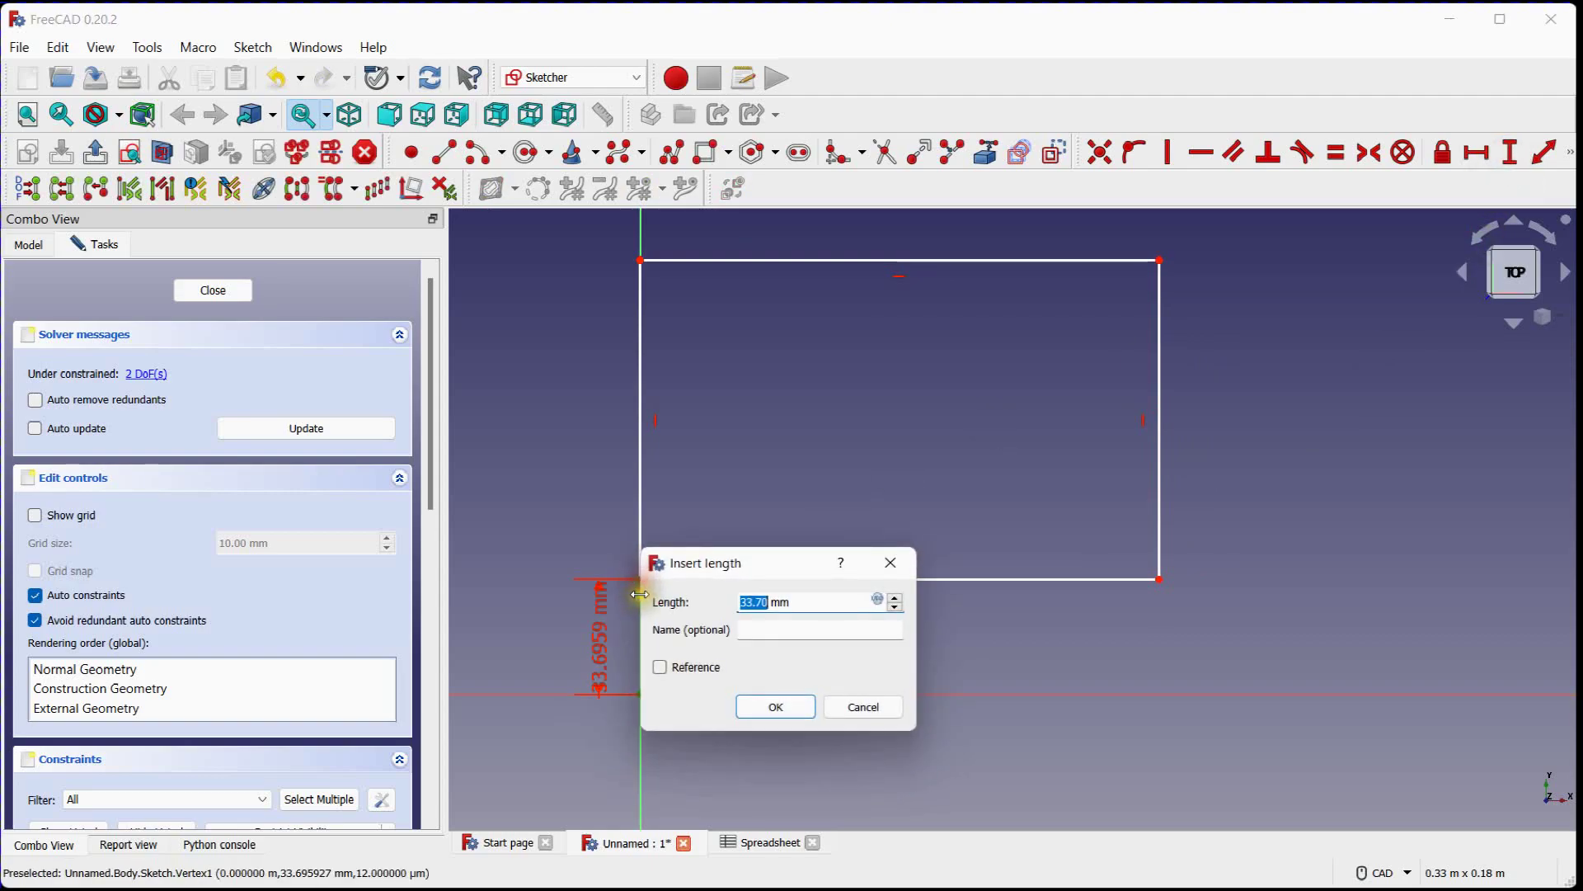
pyautogui.write('0')
pyautogui.press('Return')
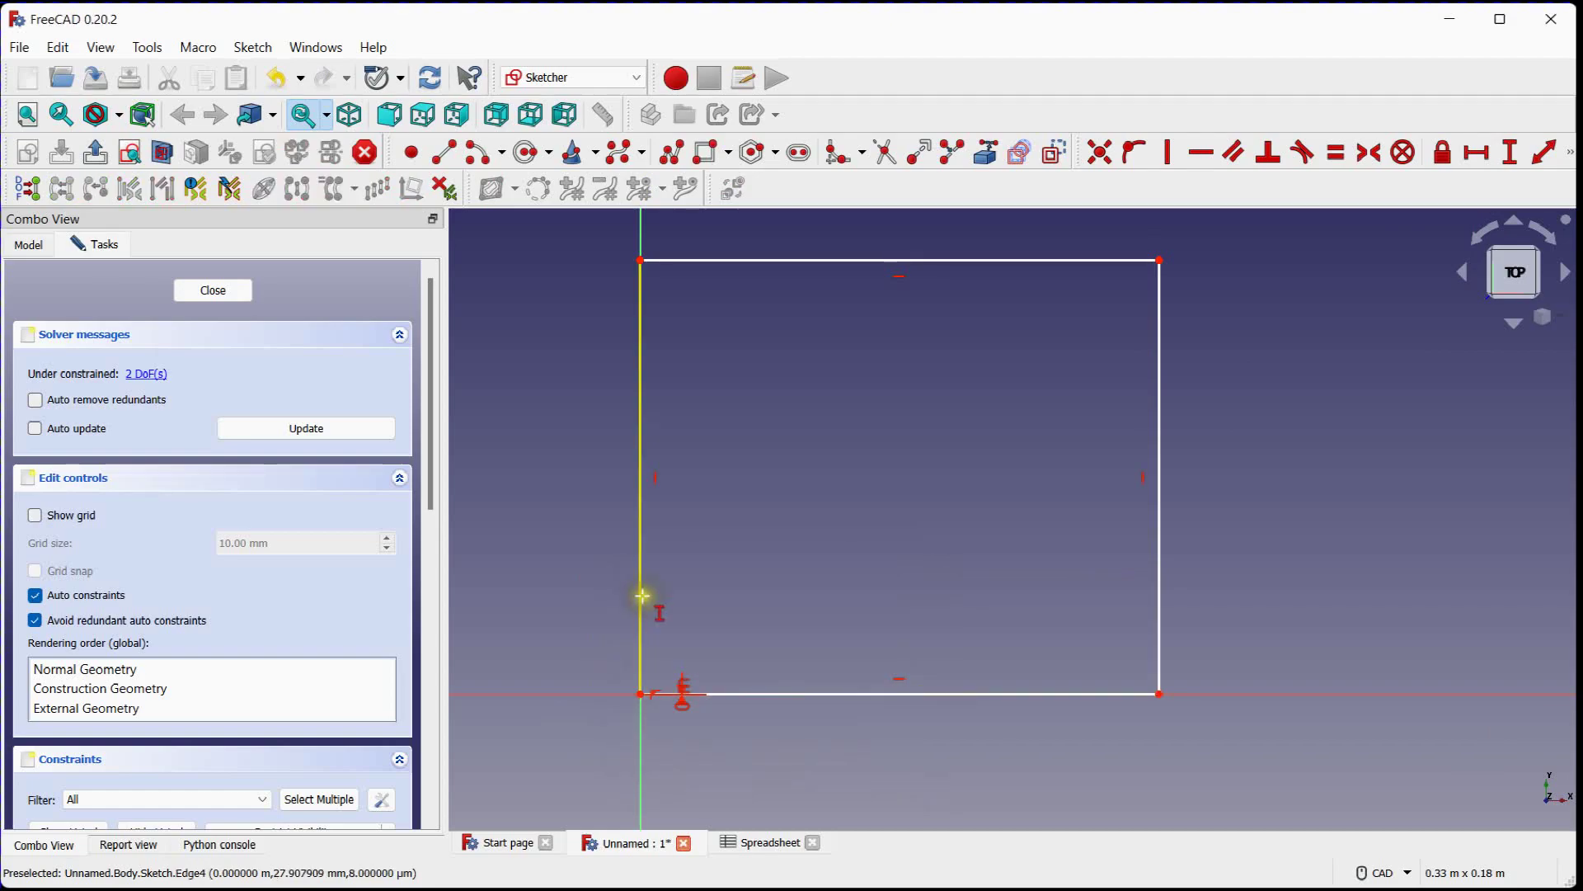
# Add a length constraint of 100 m to the rectangle's top edge
pyautogui.scroll(-1, 788, 592)
pyautogui.scroll(-1, 789, 591)
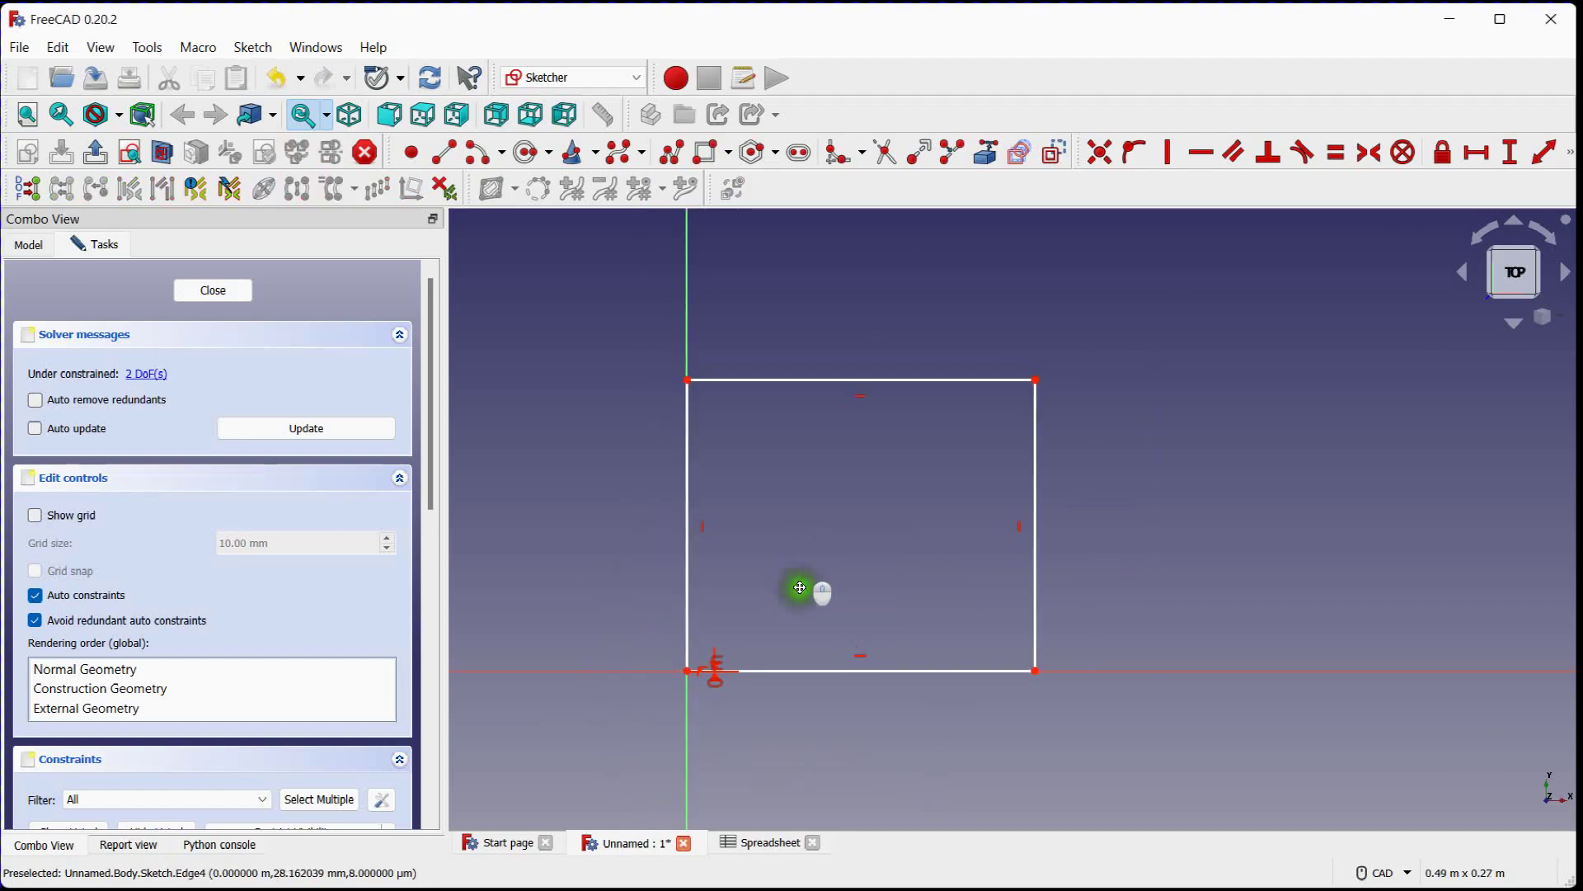
pyautogui.moveTo(1028, 413); pyautogui.dragTo(1125, 368)
pyautogui.click(1542, 152)
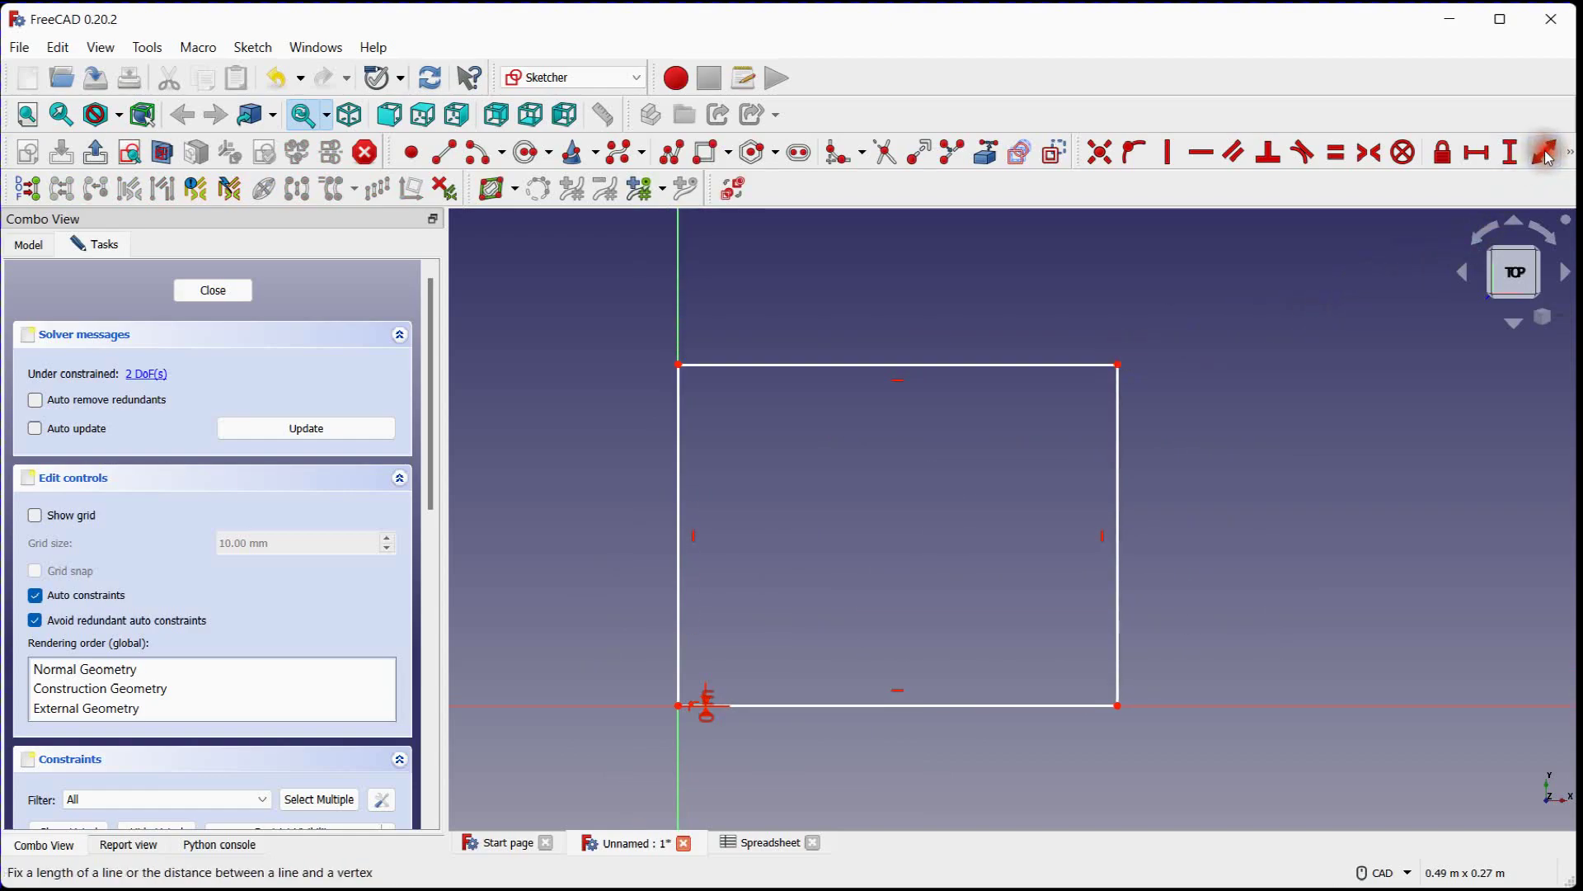
pyautogui.click(953, 358)
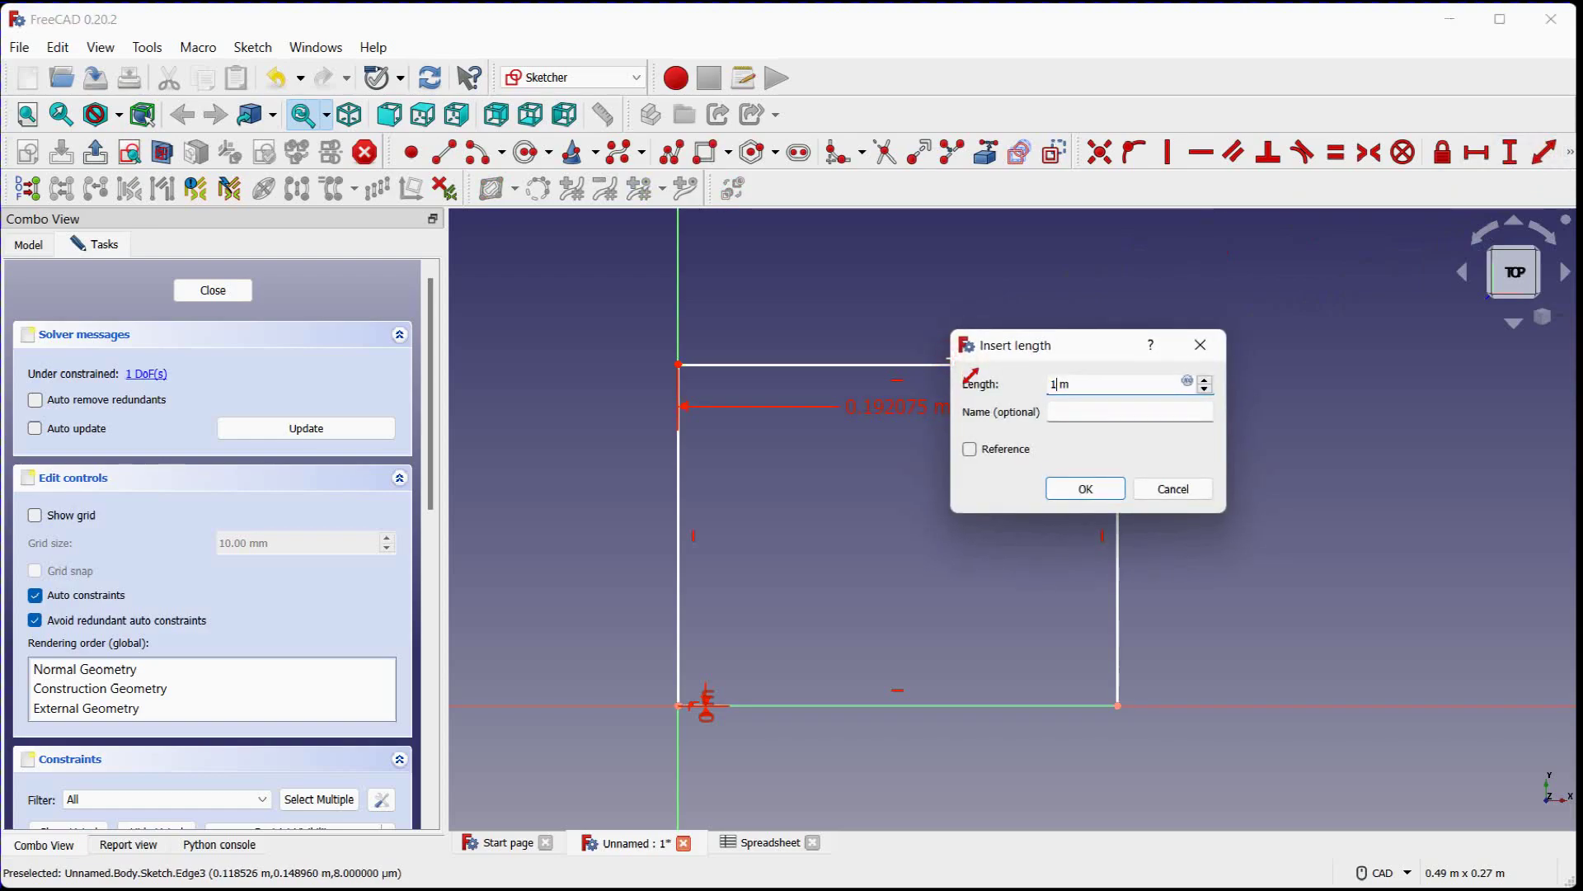
pyautogui.click(1085, 489)
# Add a length constraint of 100 mm to the rectangle's left edge
pyautogui.scroll(-5, 1130, 483)
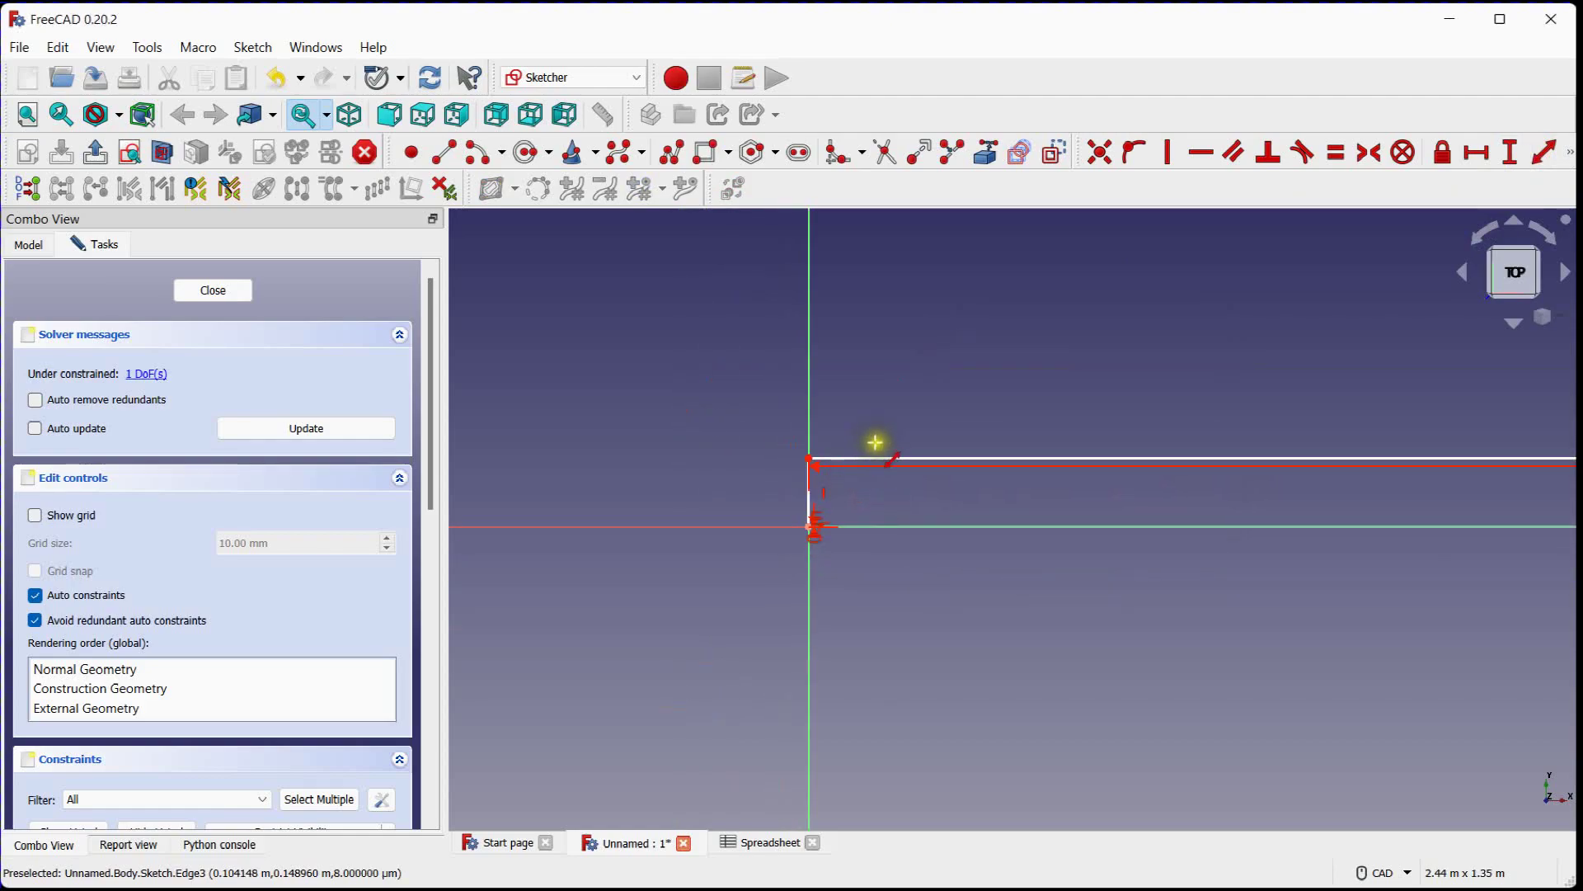
pyautogui.scroll(-3, 852, 487)
pyautogui.scroll(7, 852, 486)
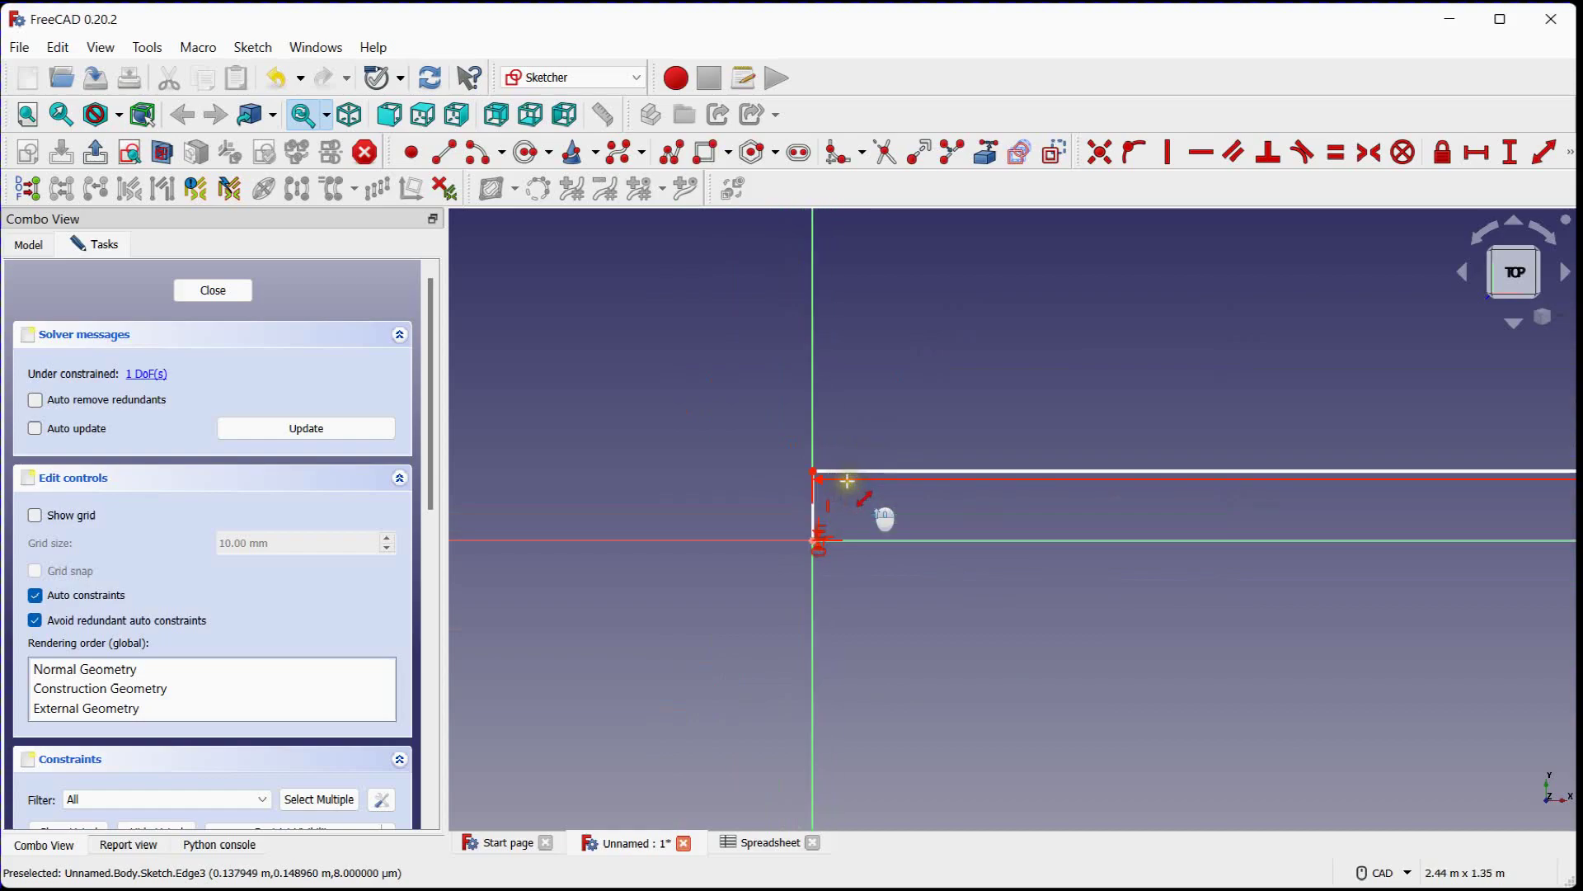
pyautogui.click(724, 559)
pyautogui.write('100')
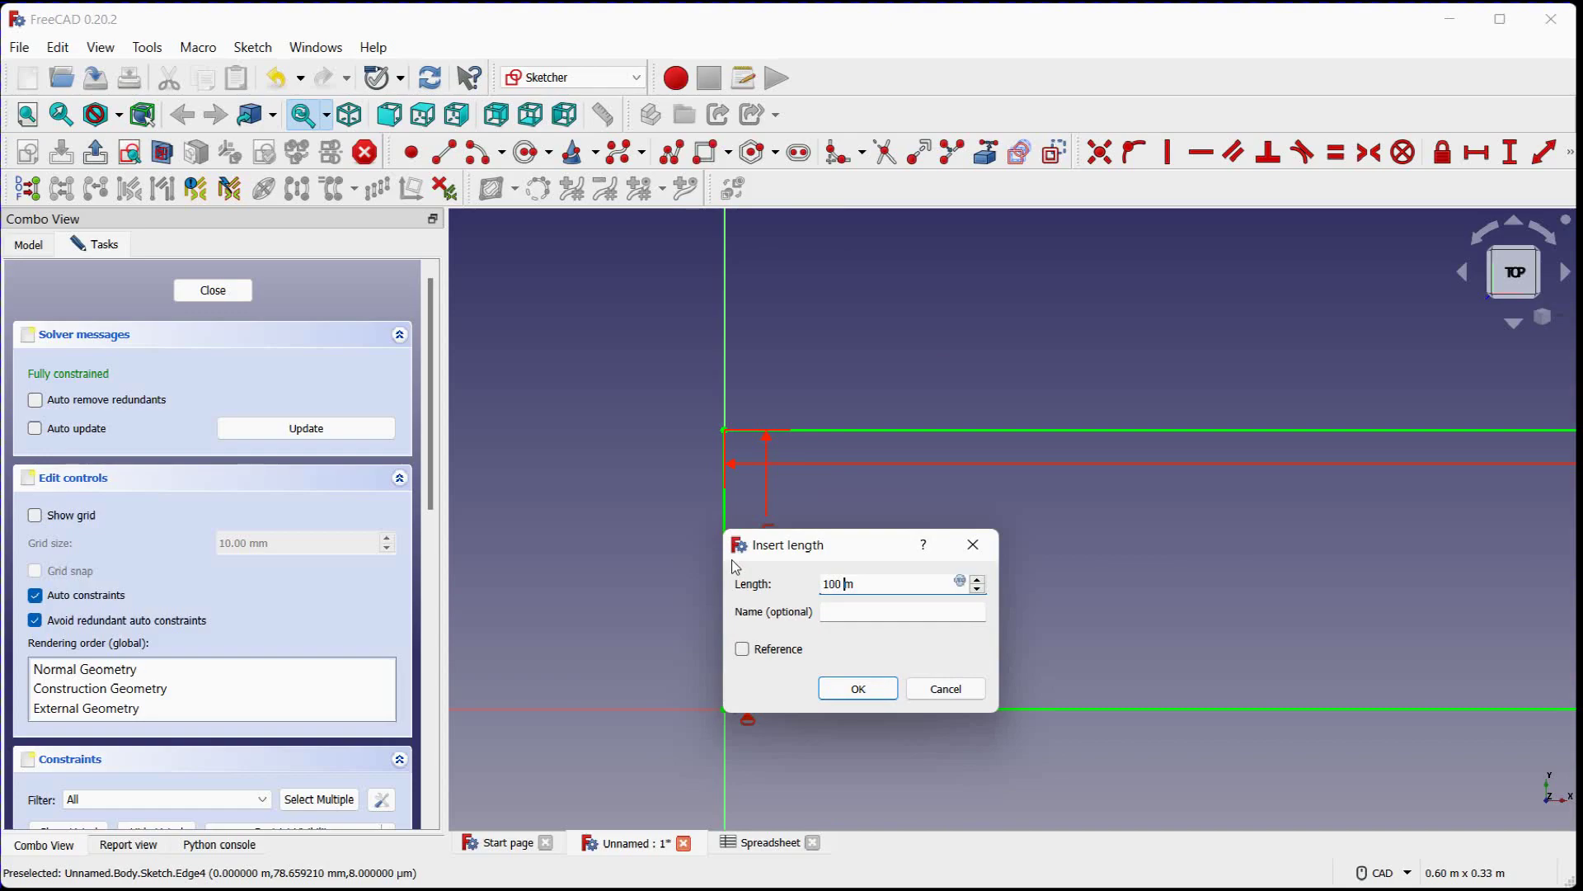
pyautogui.press('Right')
pyautogui.write('m')
pyautogui.press('BackSpace')
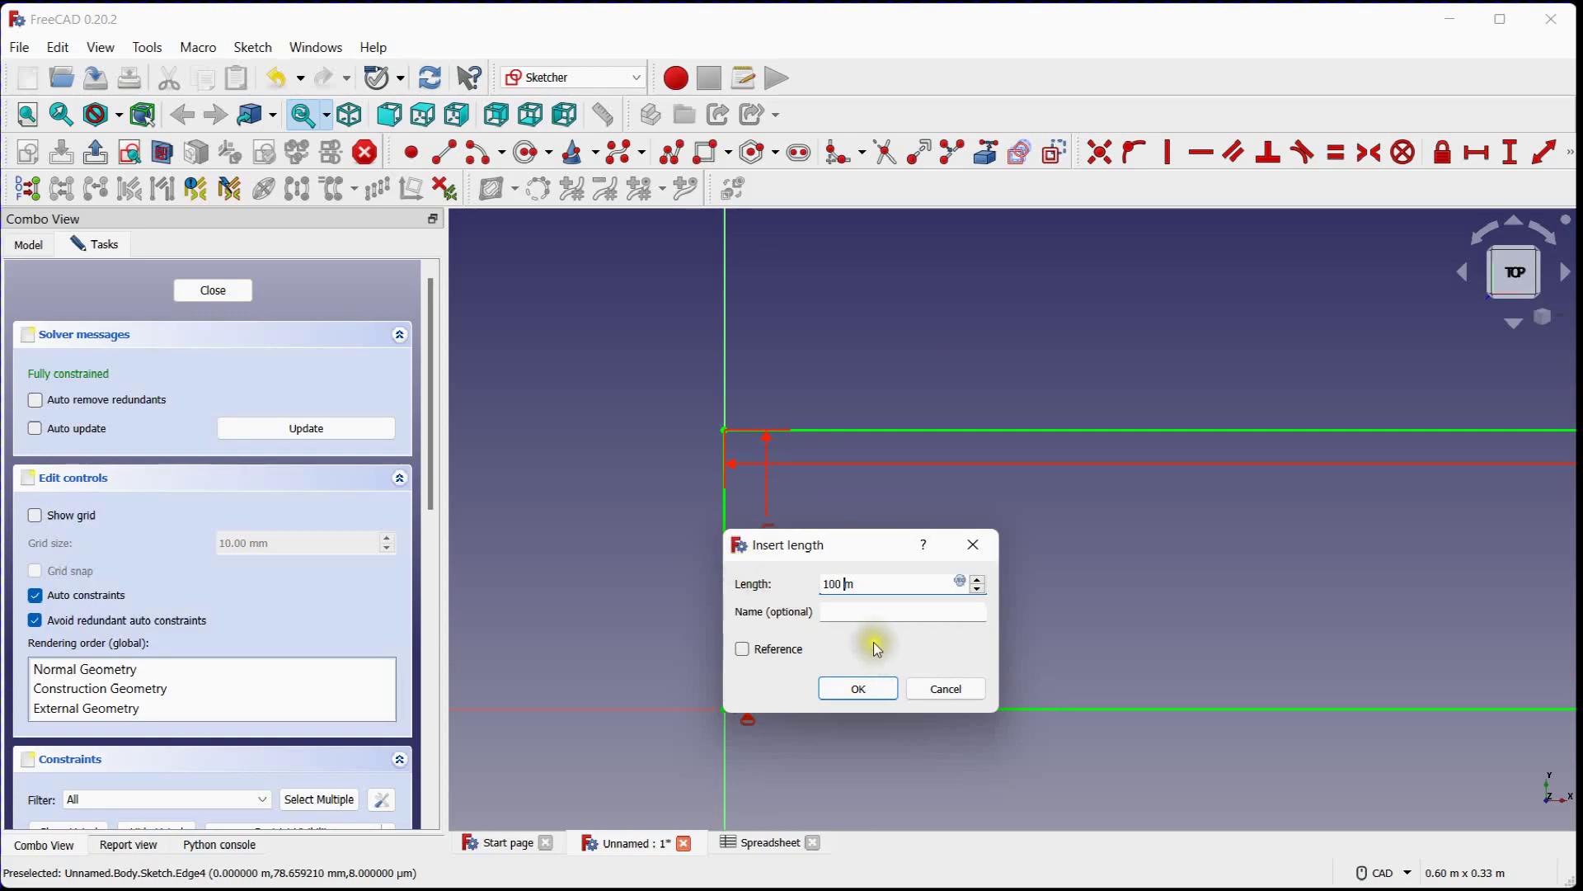
pyautogui.click(858, 688)
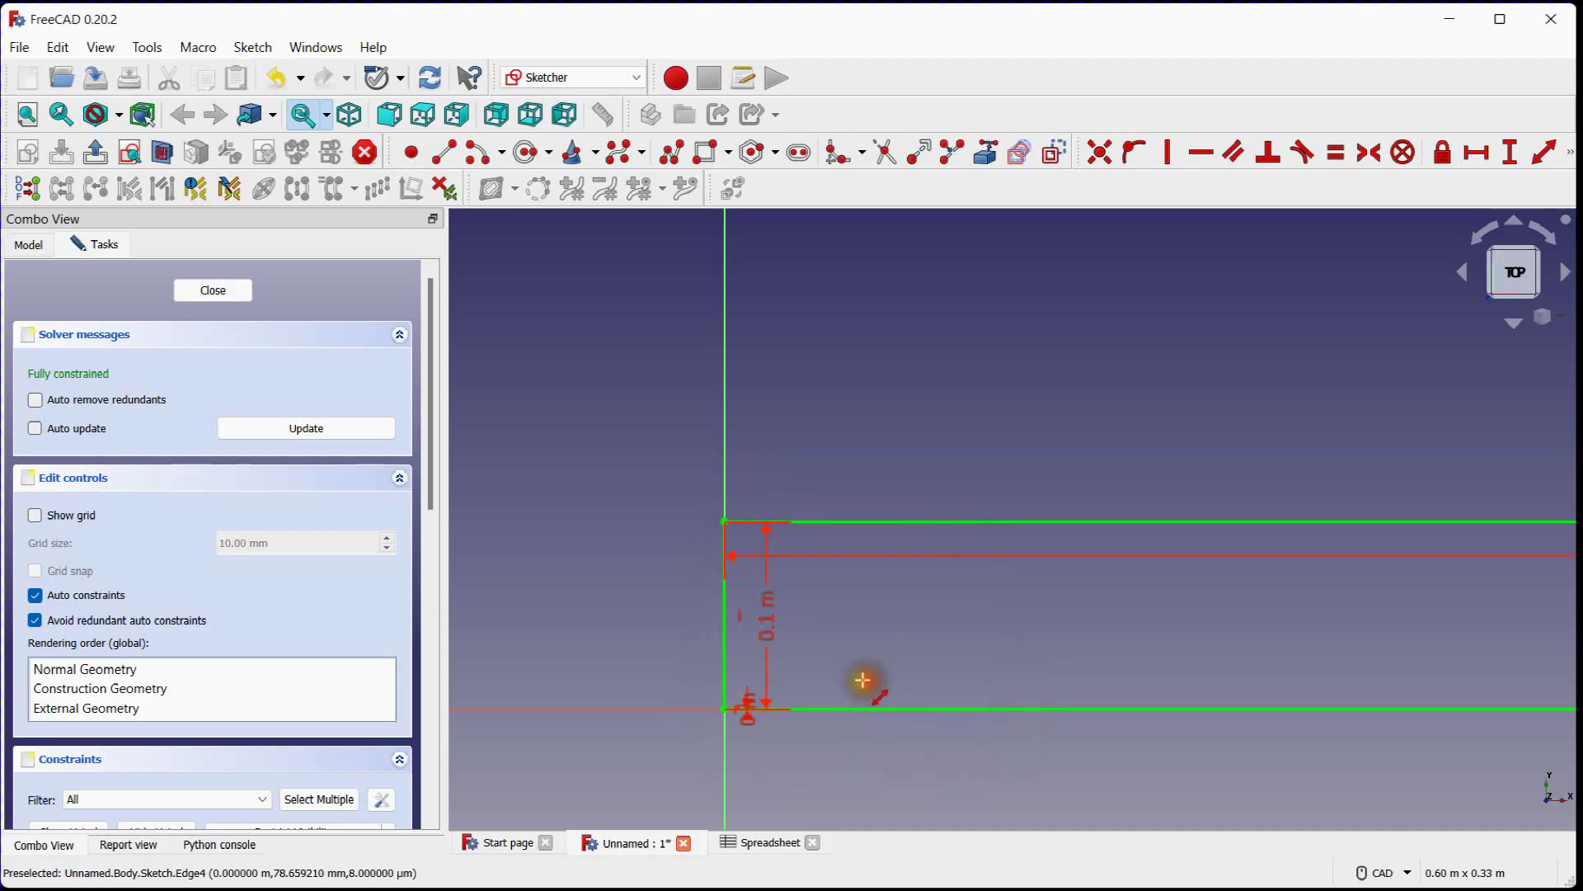
# Enable automatic updating for the sketch solver
pyautogui.moveTo(635, 576); pyautogui.dragTo(598, 519, button='middle')
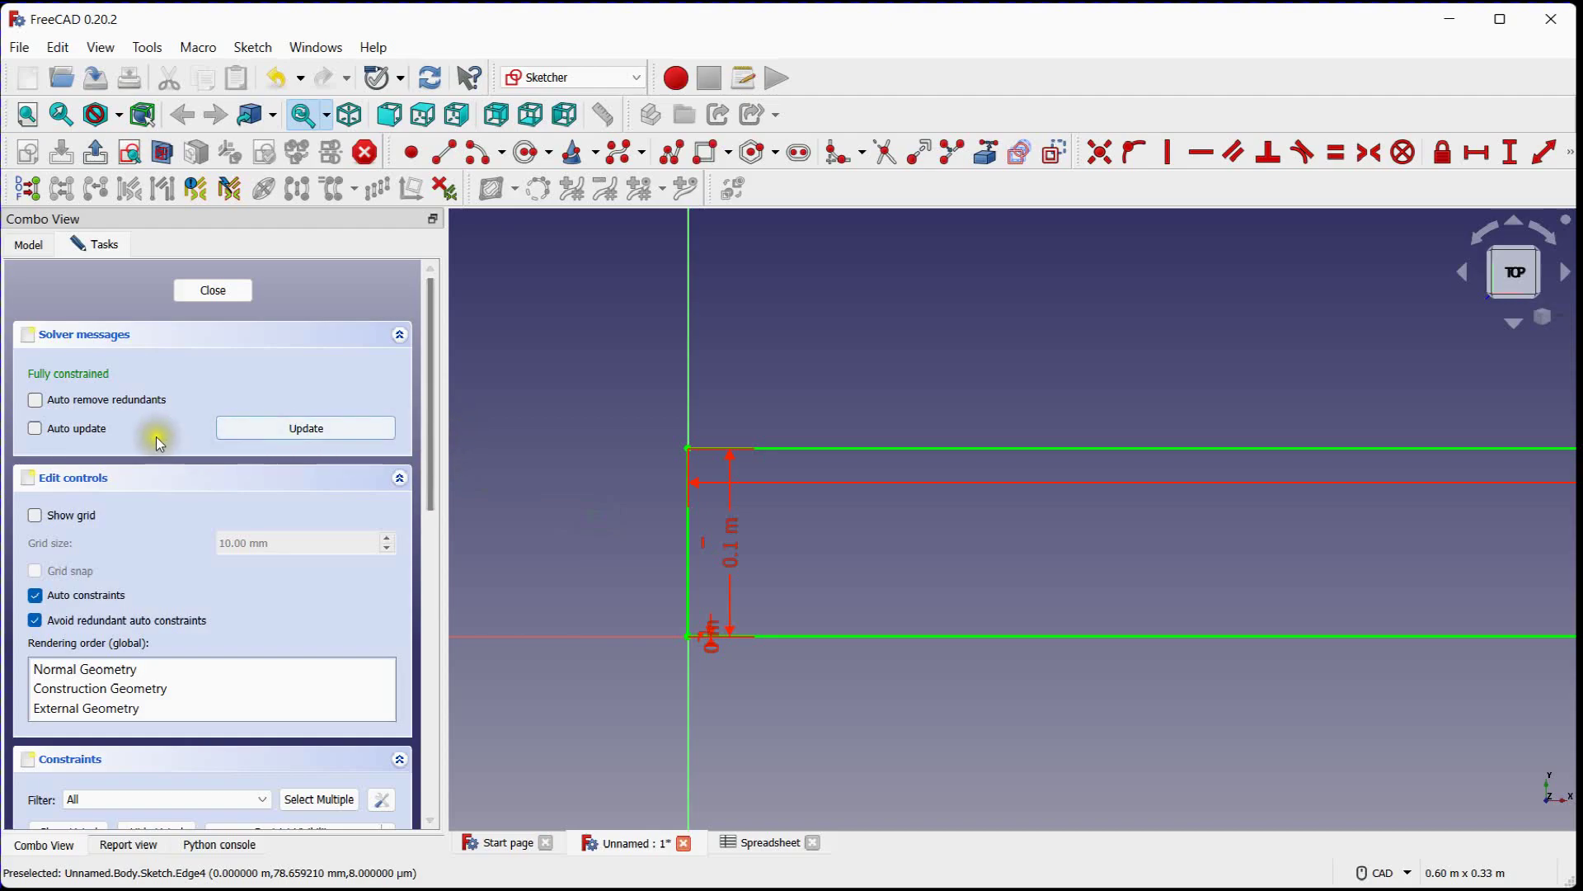
pyautogui.click(35, 428)
# Link the 100 m length constraint of the rectangle's top edge to the expression Spreadsheet.WIDTH
pyautogui.moveTo(432, 390); pyautogui.dragTo(437, 610)
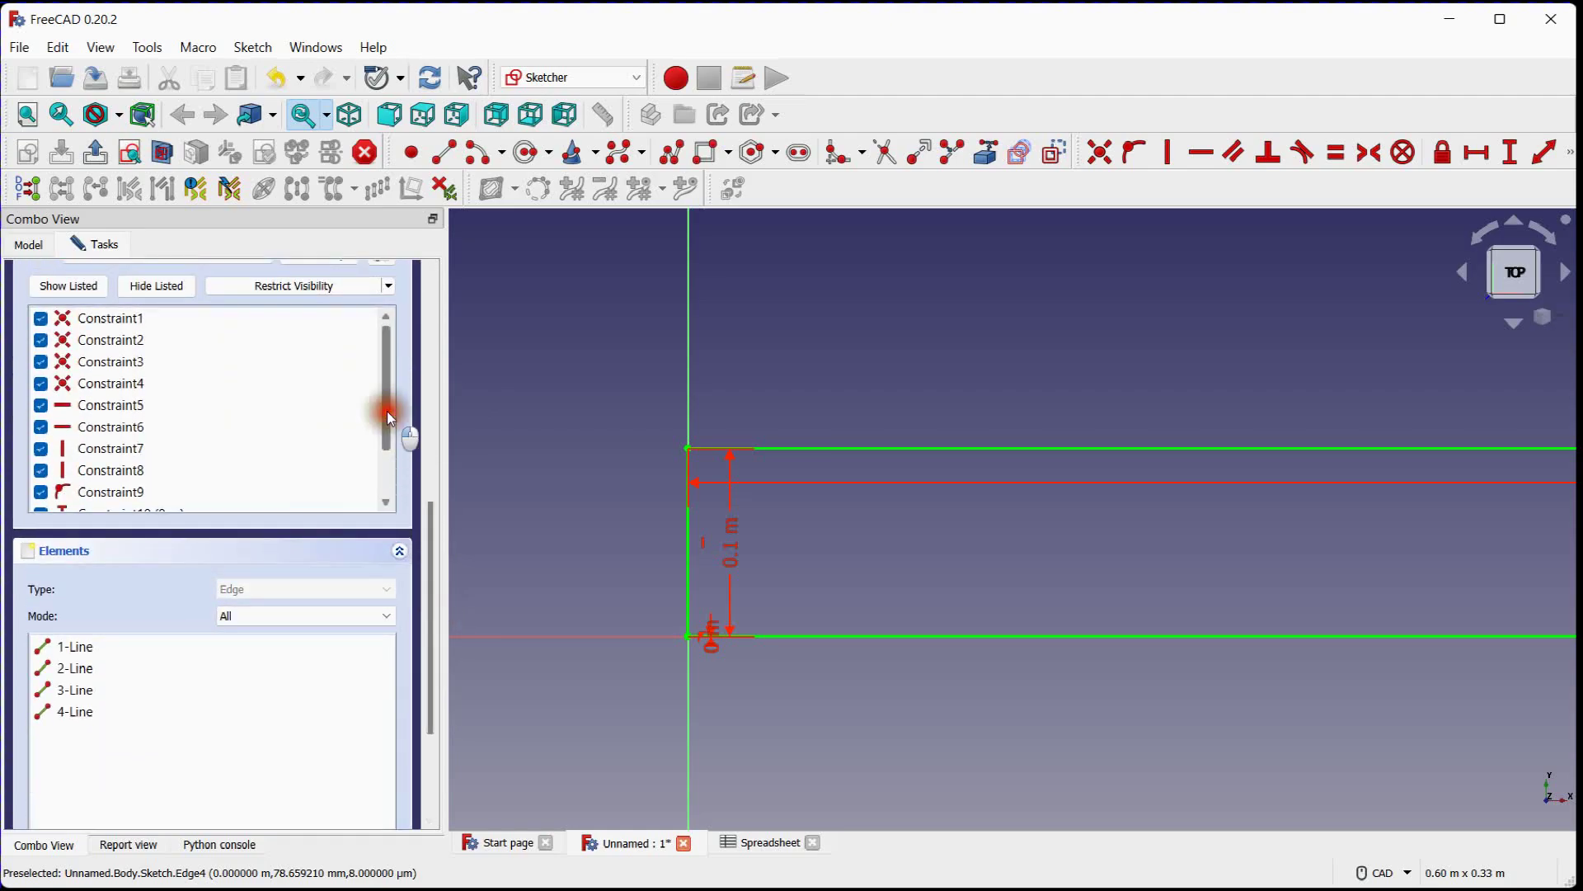
pyautogui.moveTo(387, 410); pyautogui.dragTo(386, 473)
pyautogui.click(149, 470)
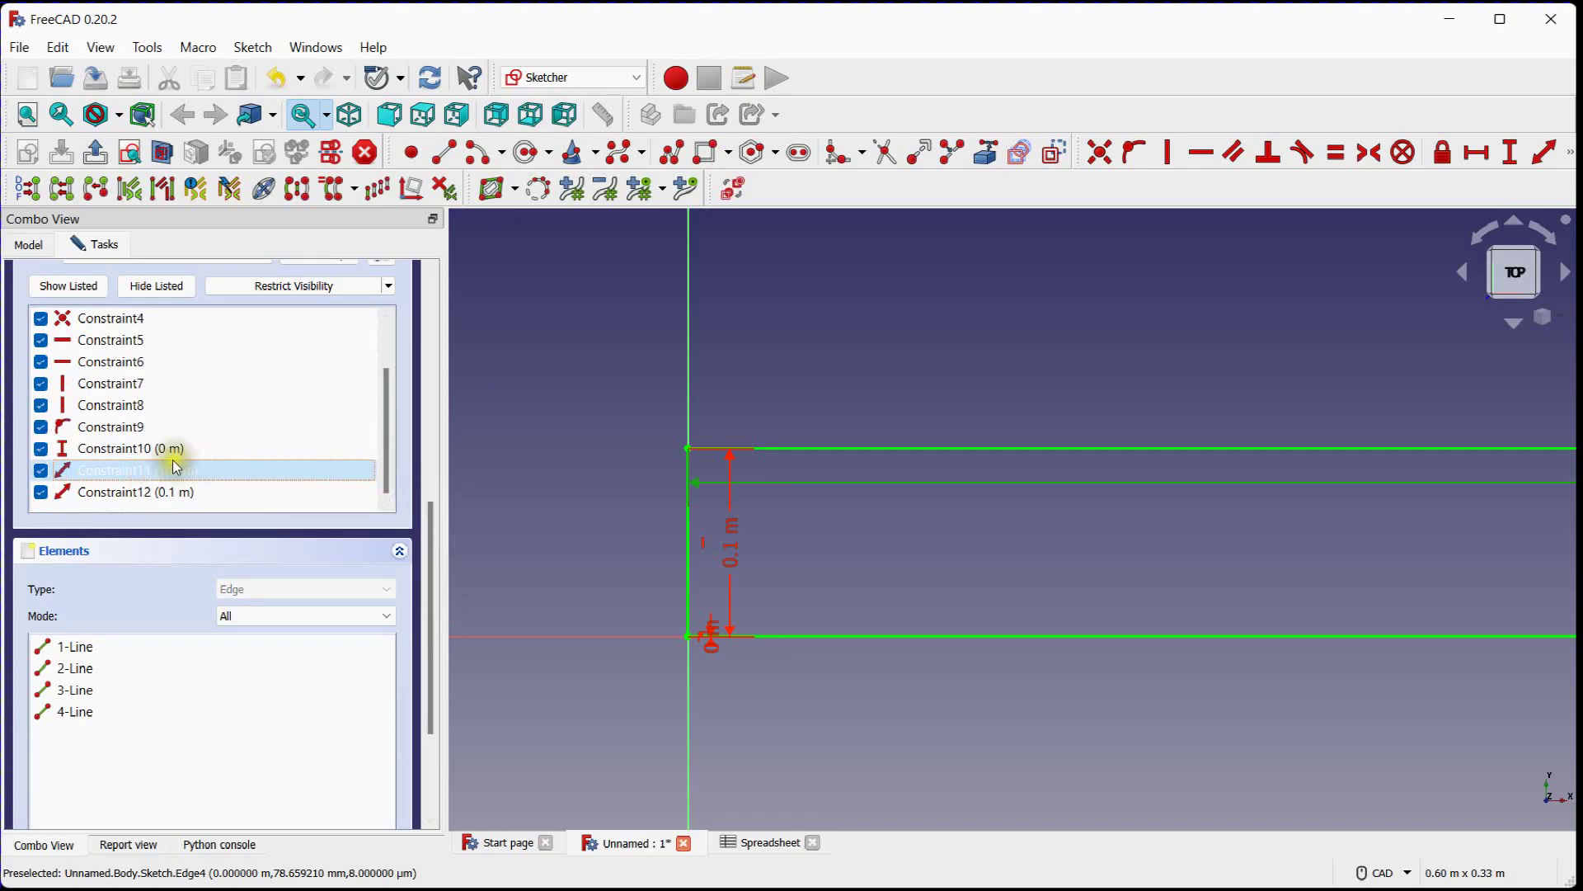
pyautogui.doubleClick(174, 471)
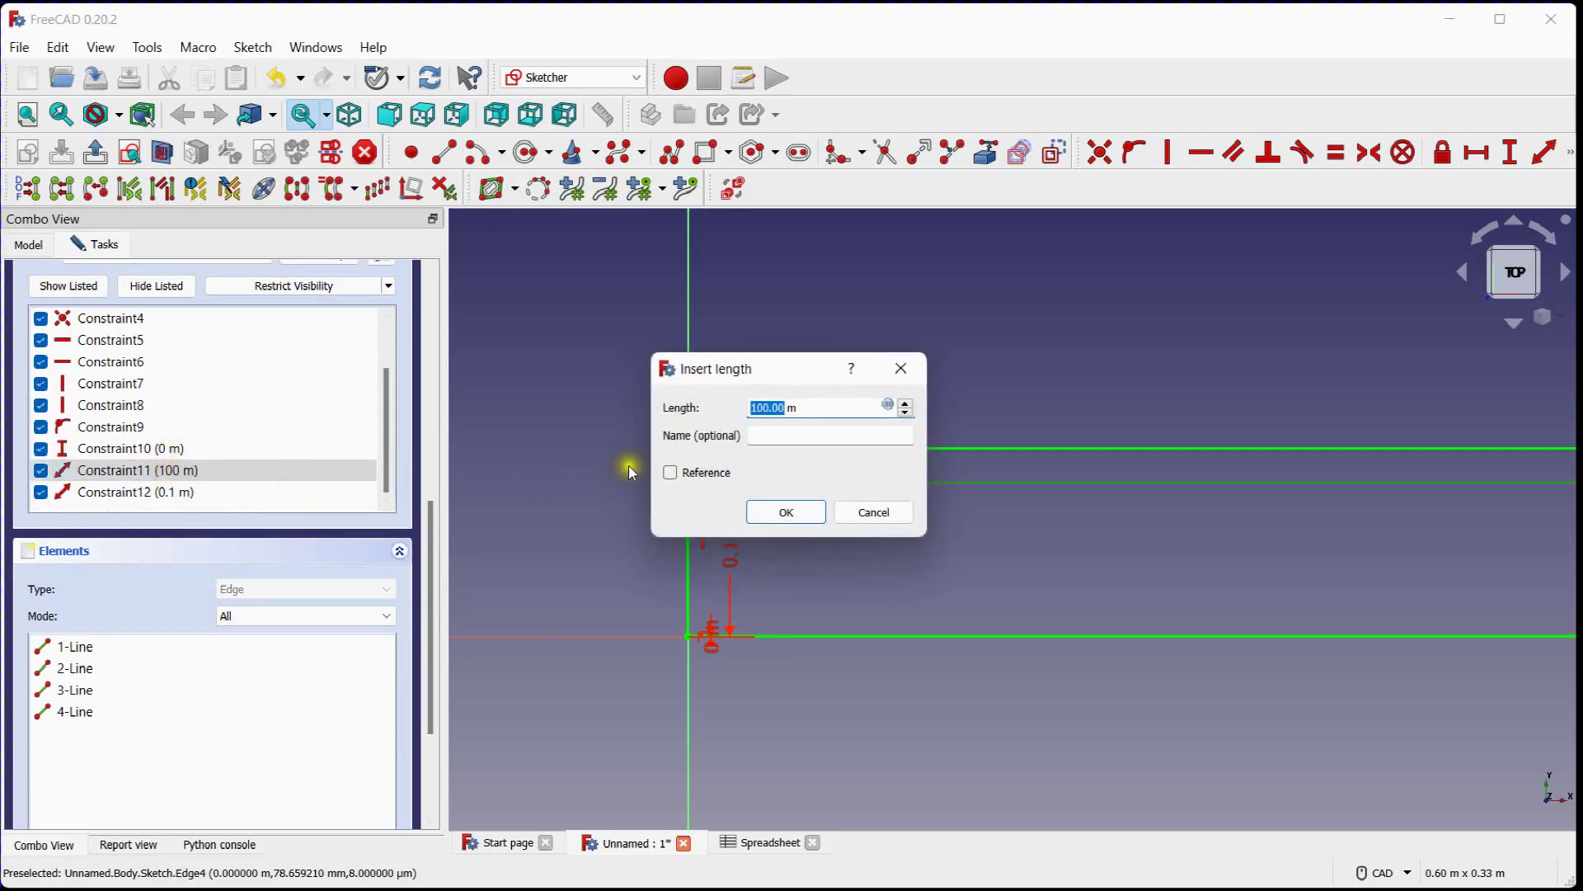
pyautogui.click(892, 407)
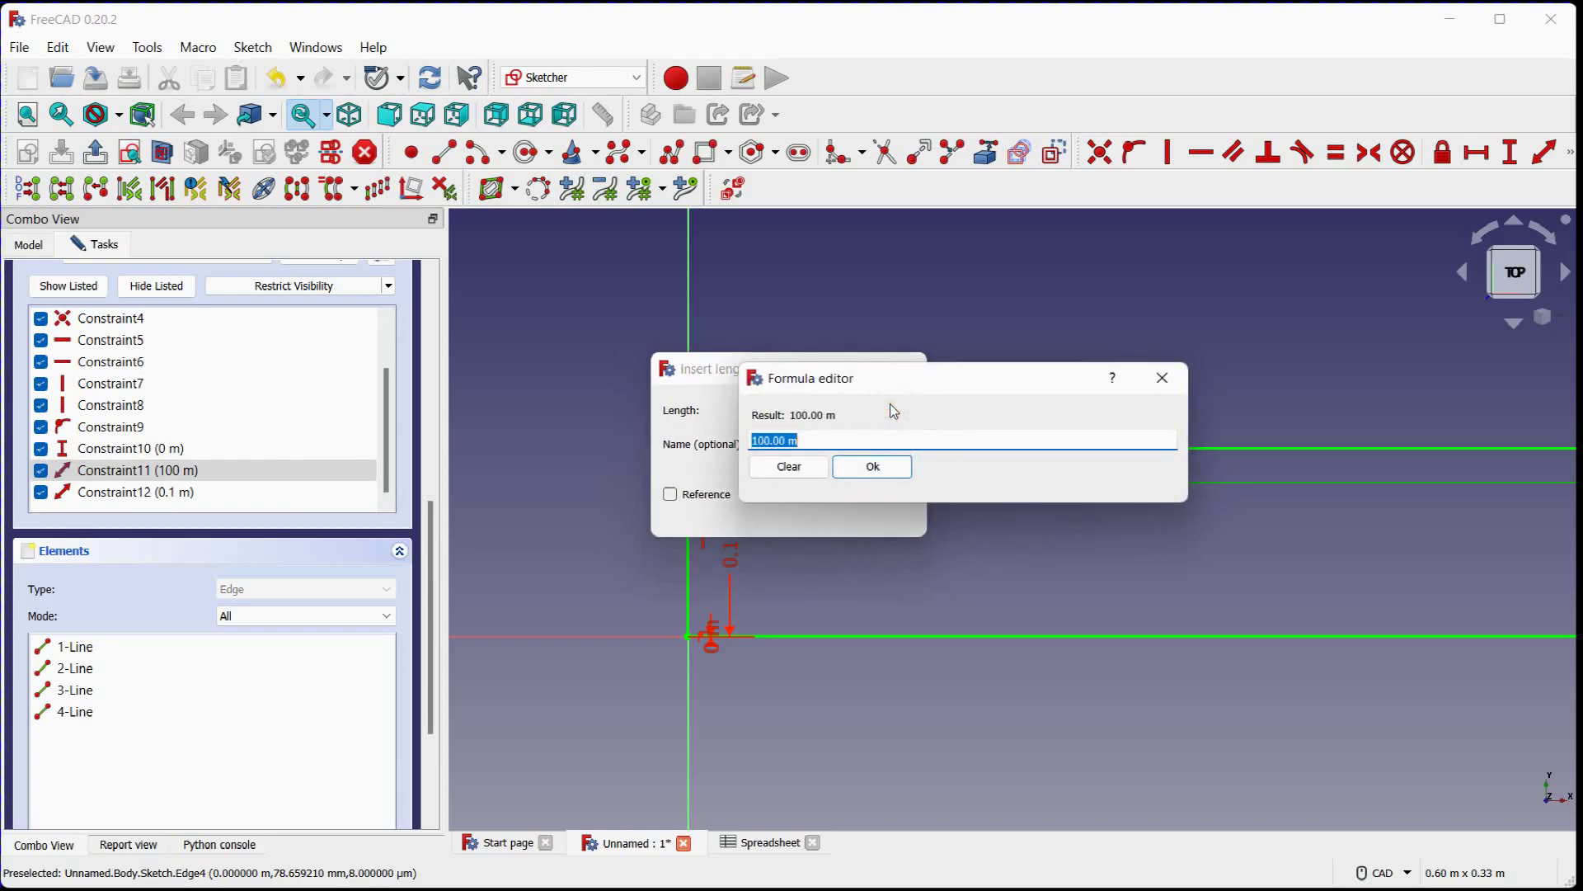
pyautogui.write('spre')
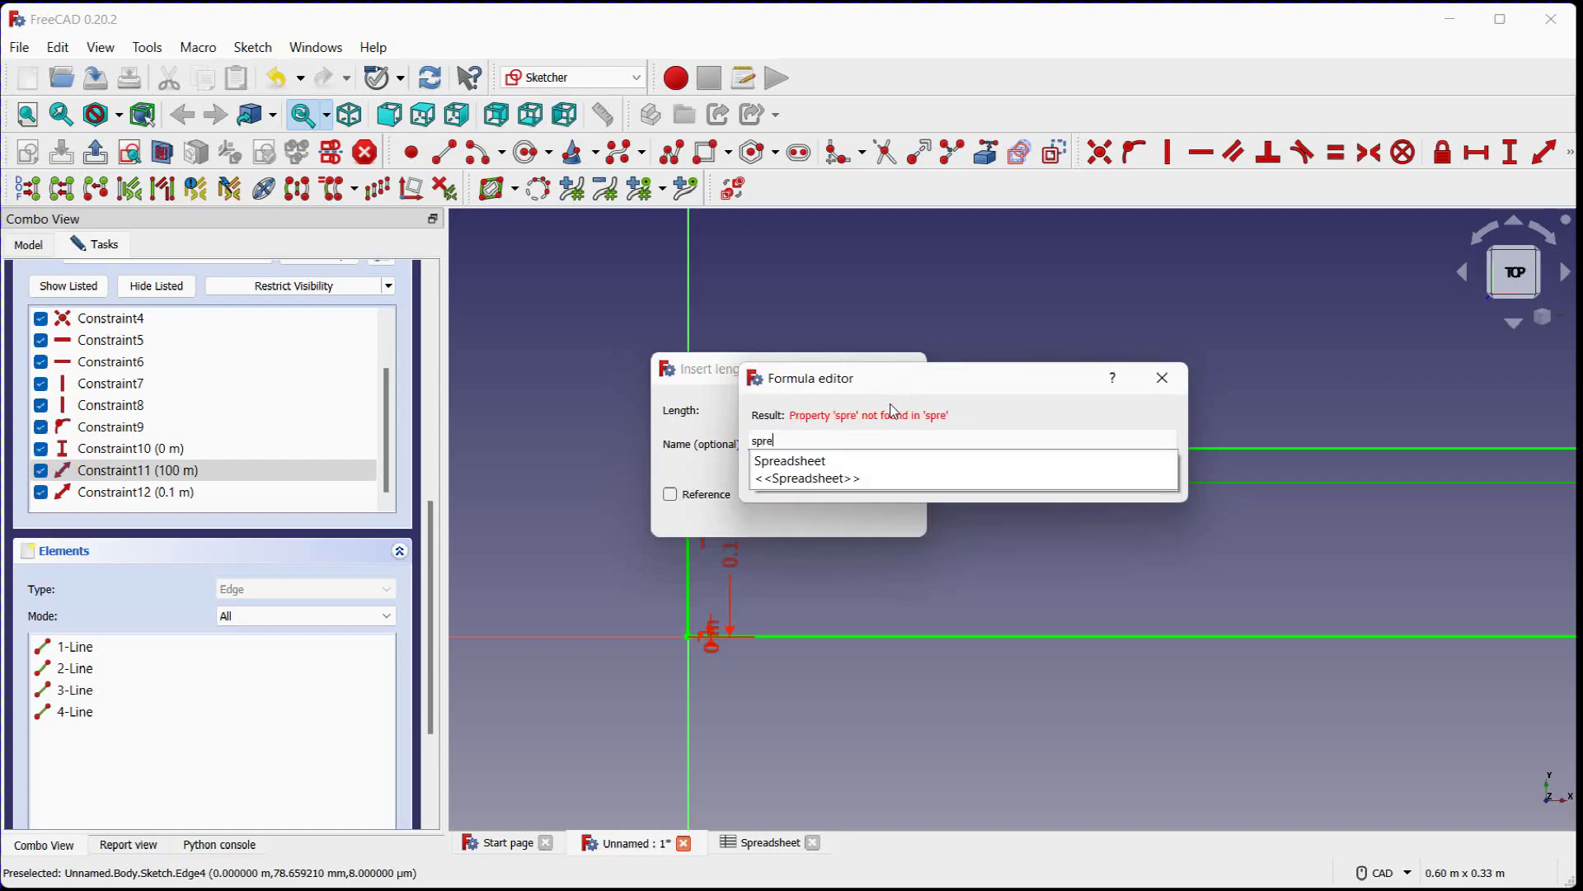
pyautogui.click(813, 460)
pyautogui.write('.')
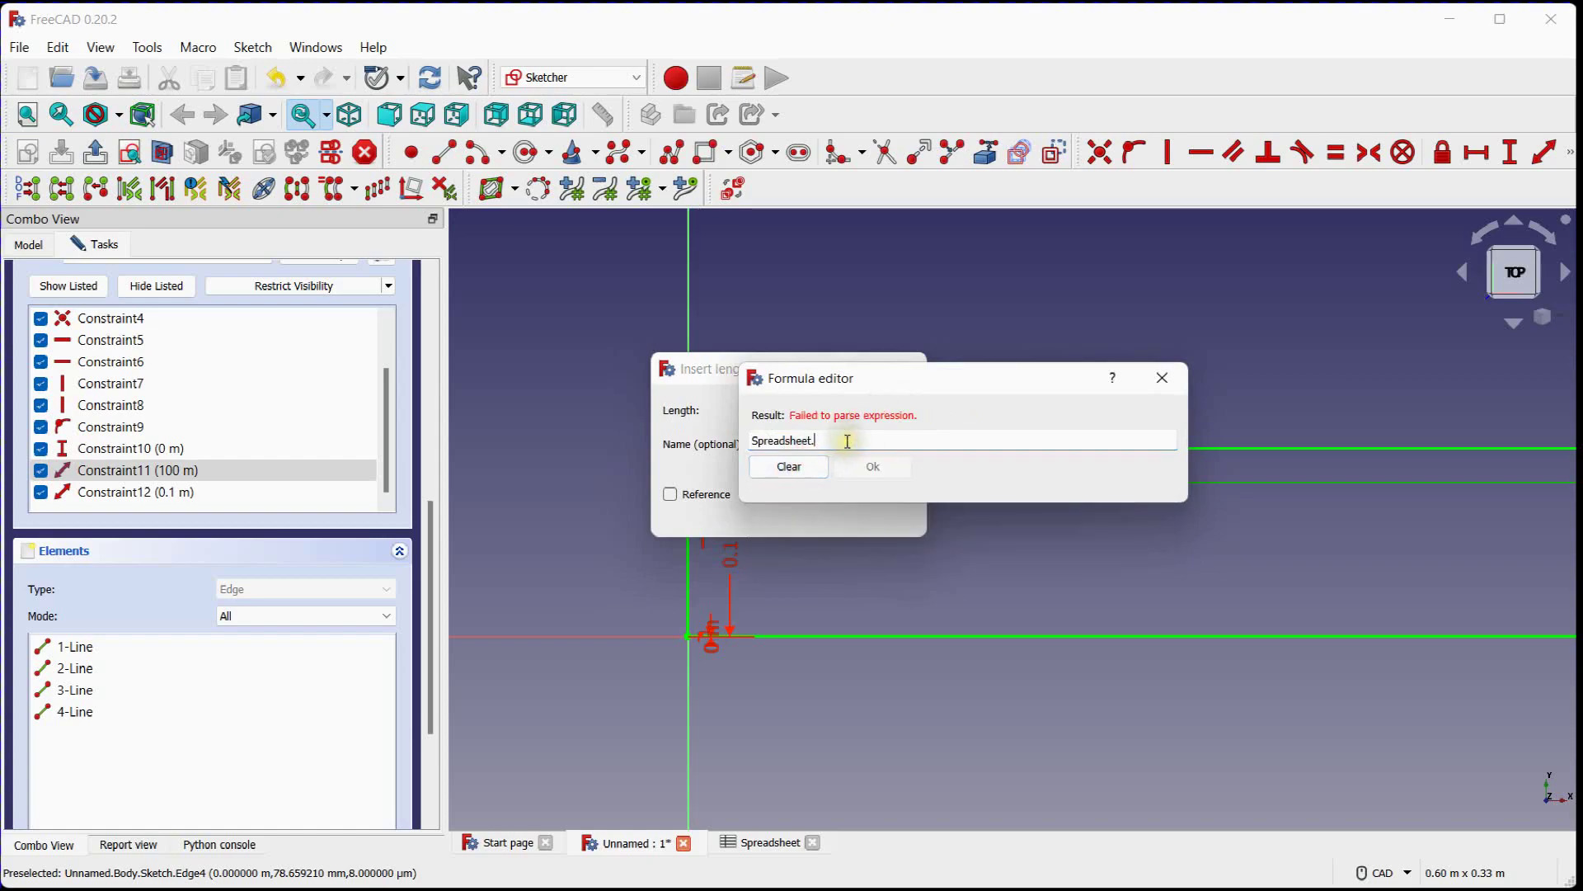
pyautogui.write('wi')
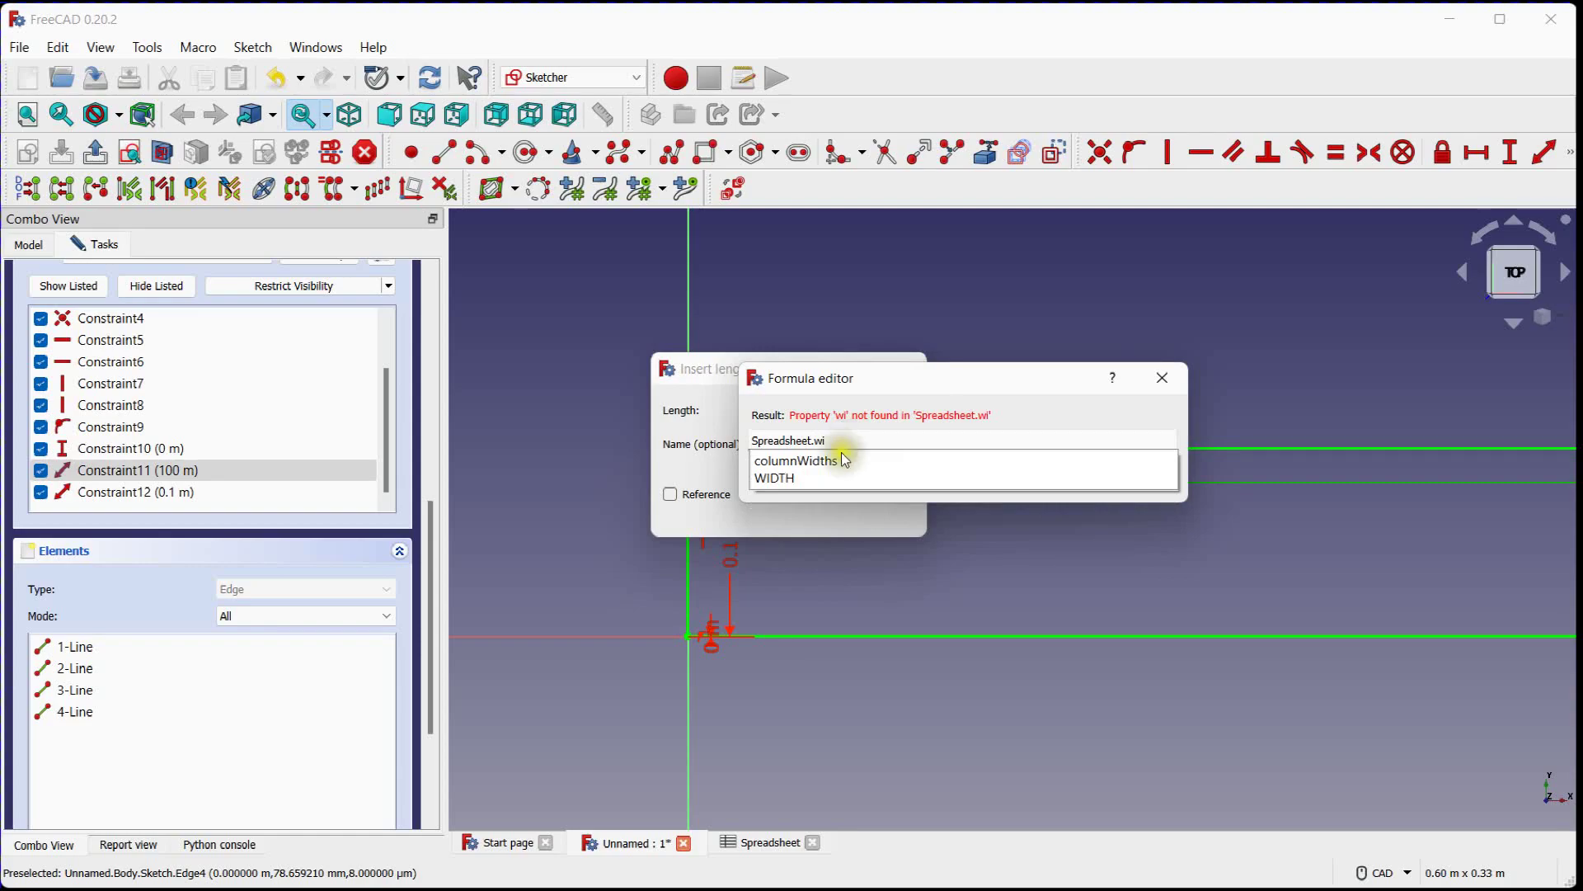
pyautogui.click(766, 479)
pyautogui.click(871, 468)
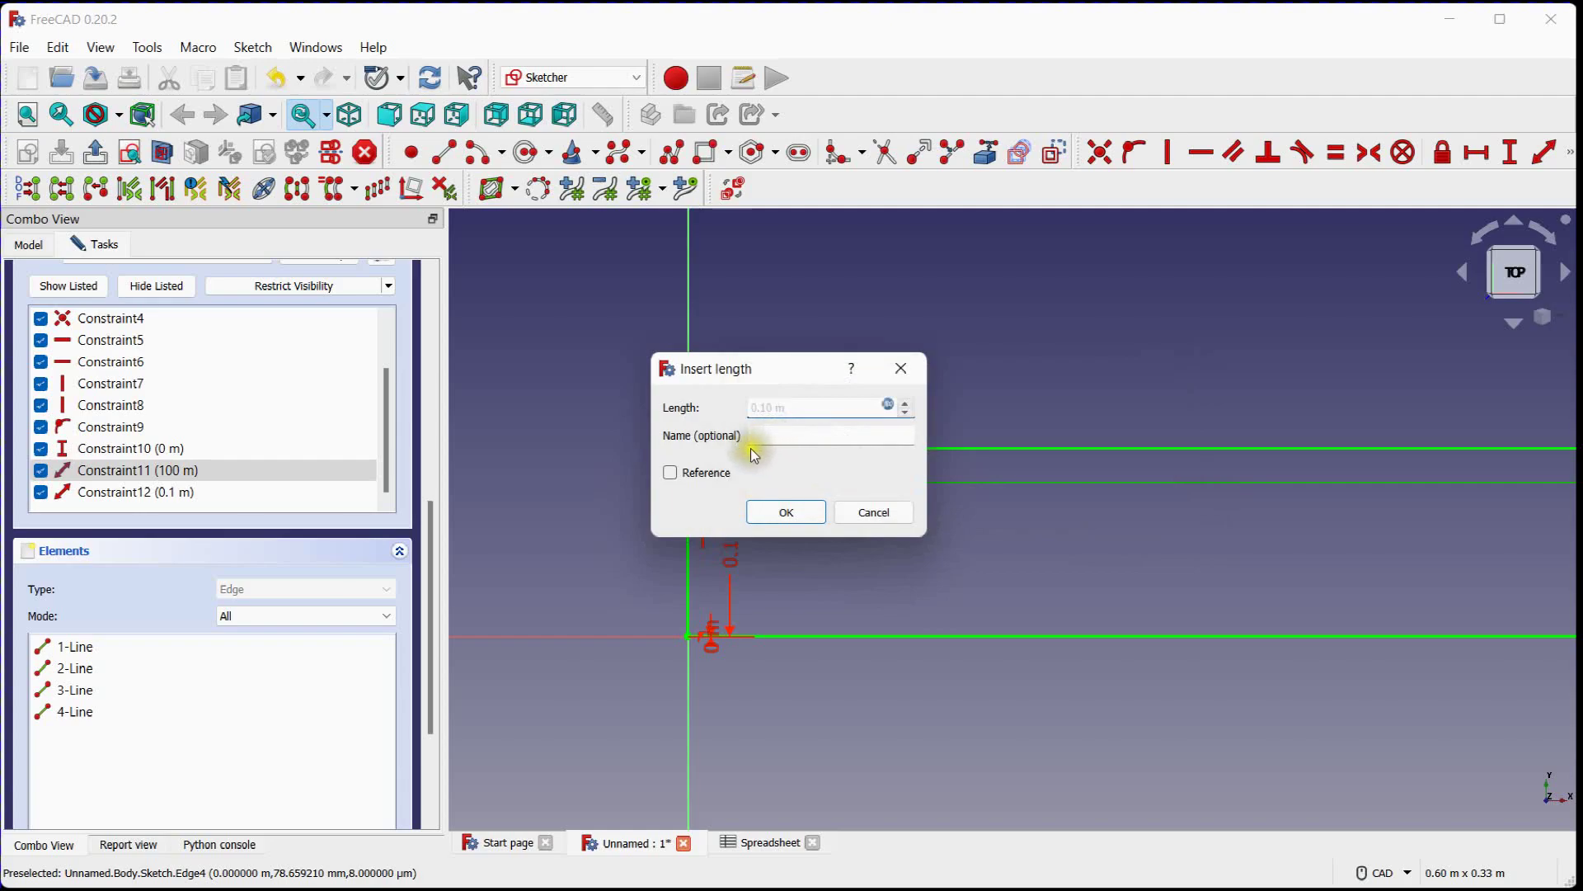
pyautogui.click(787, 510)
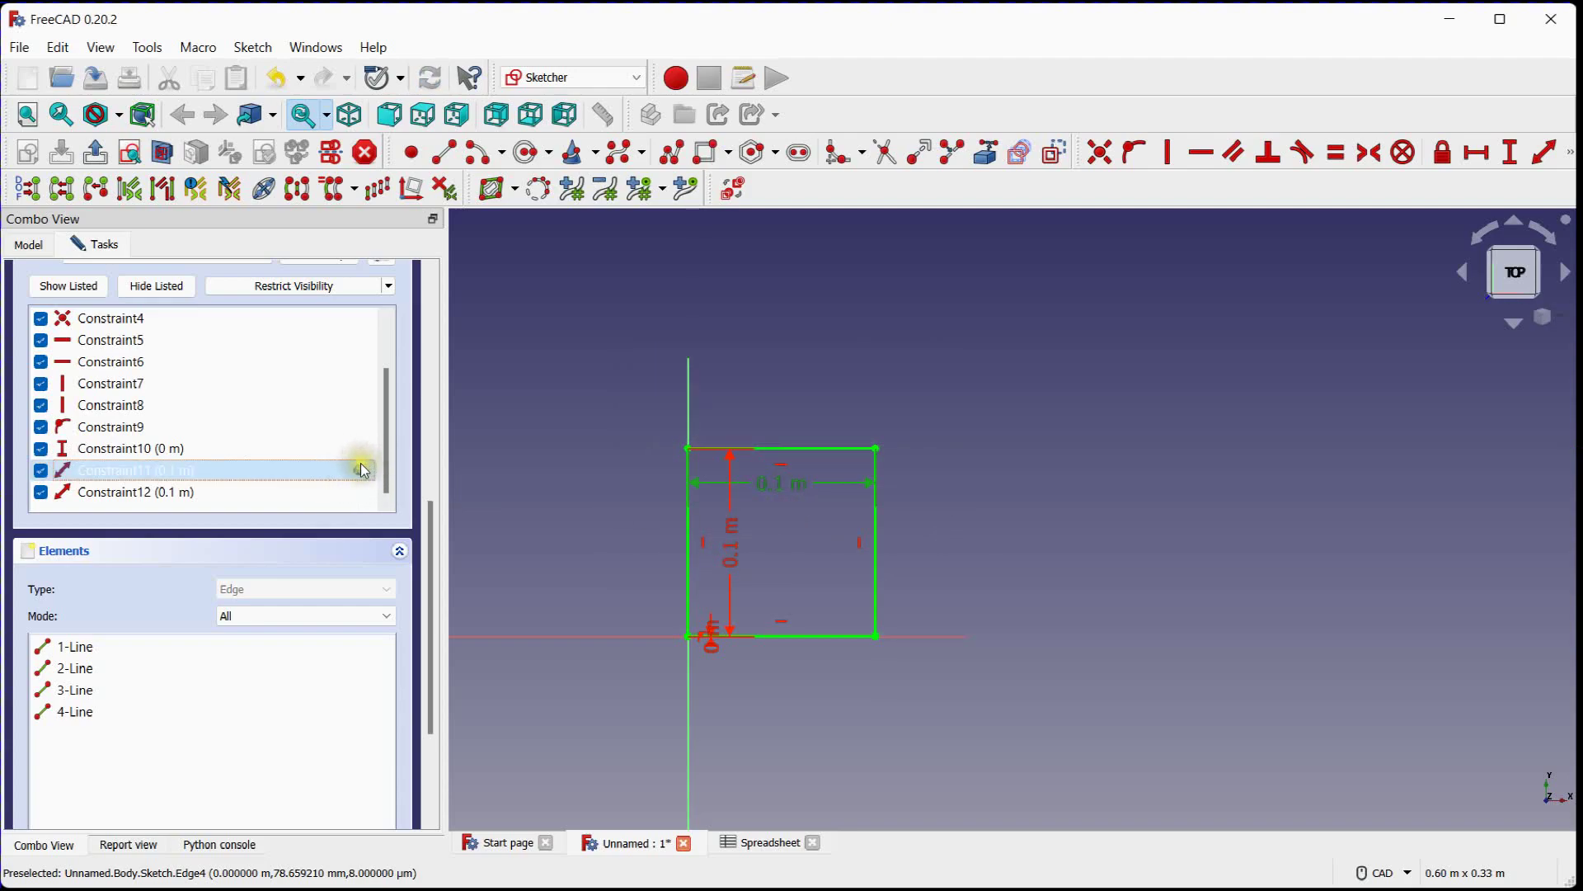
# Link the length constraint of the rectangle's left edge to the expression Spreadsheet.HEIGHT
pyautogui.click(181, 491)
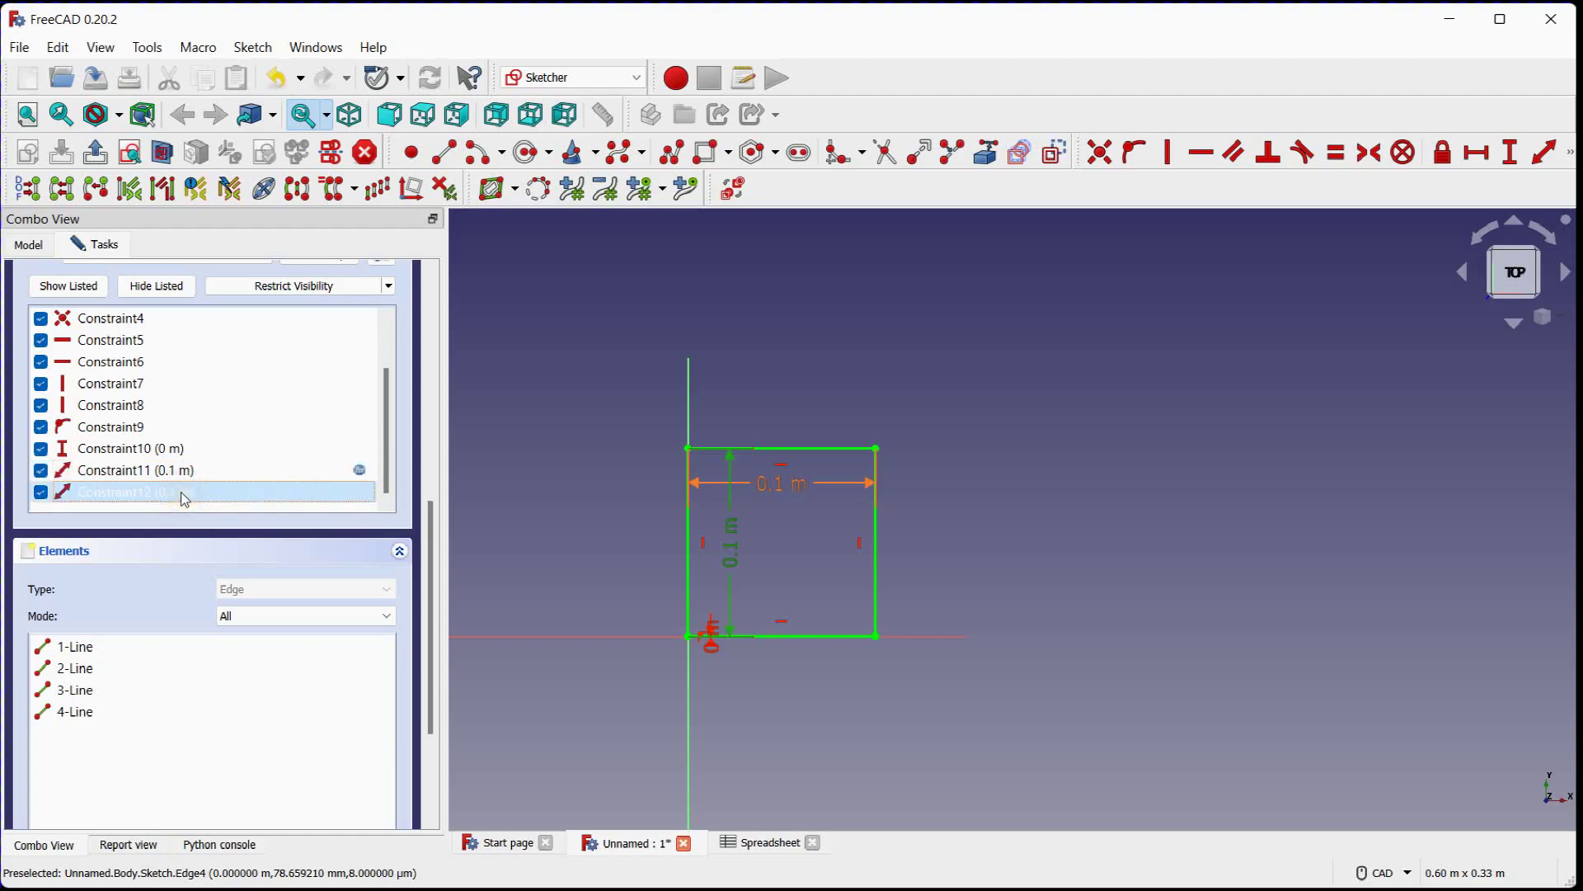
pyautogui.doubleClick(181, 491)
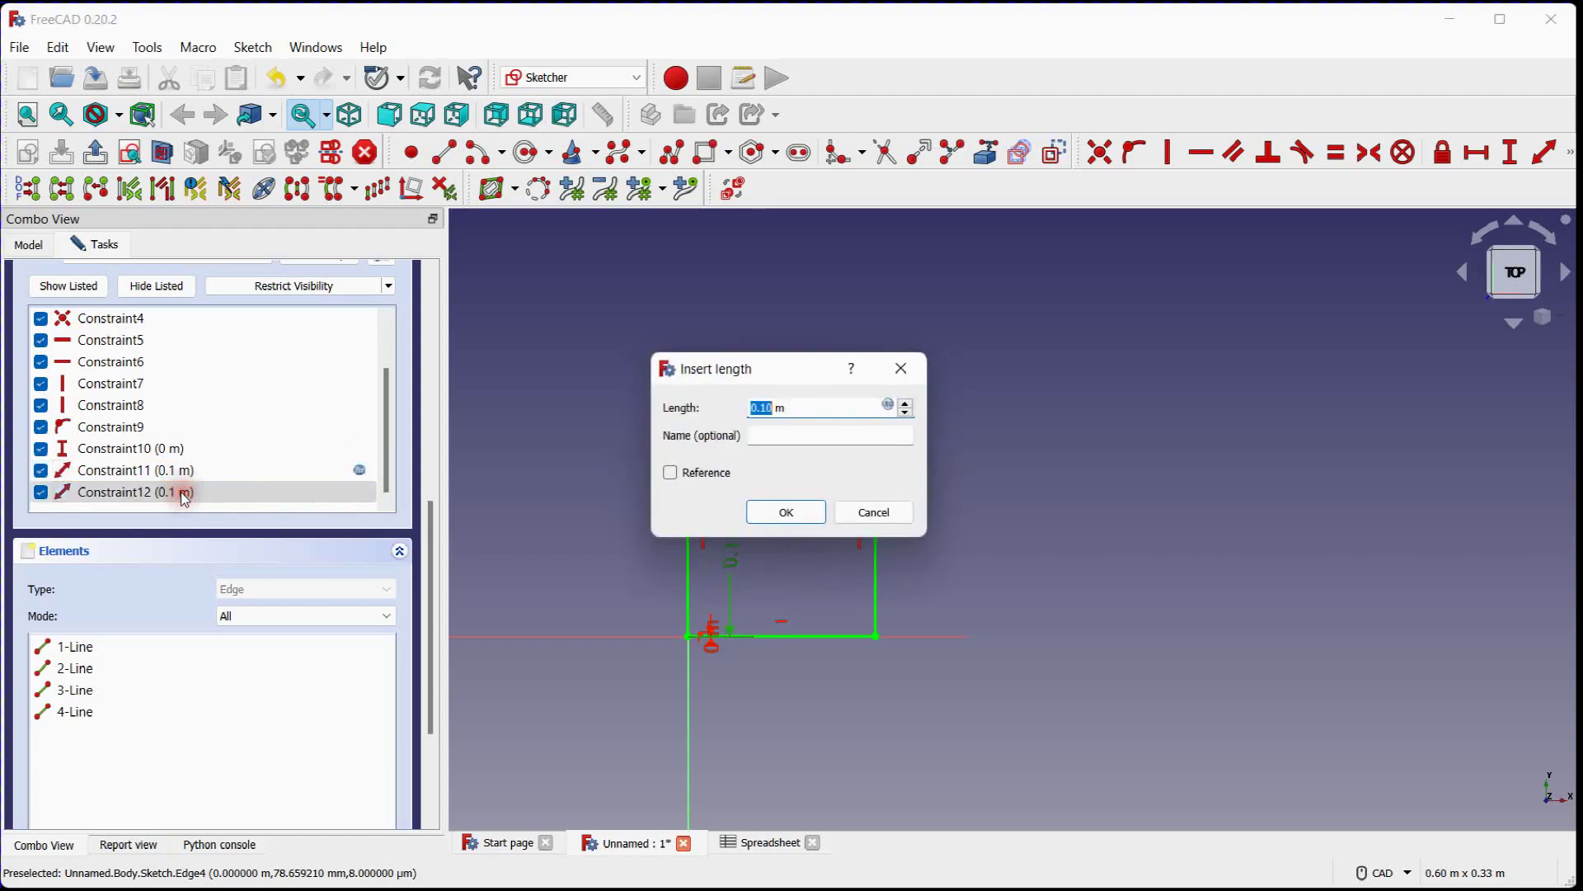
pyautogui.click(889, 405)
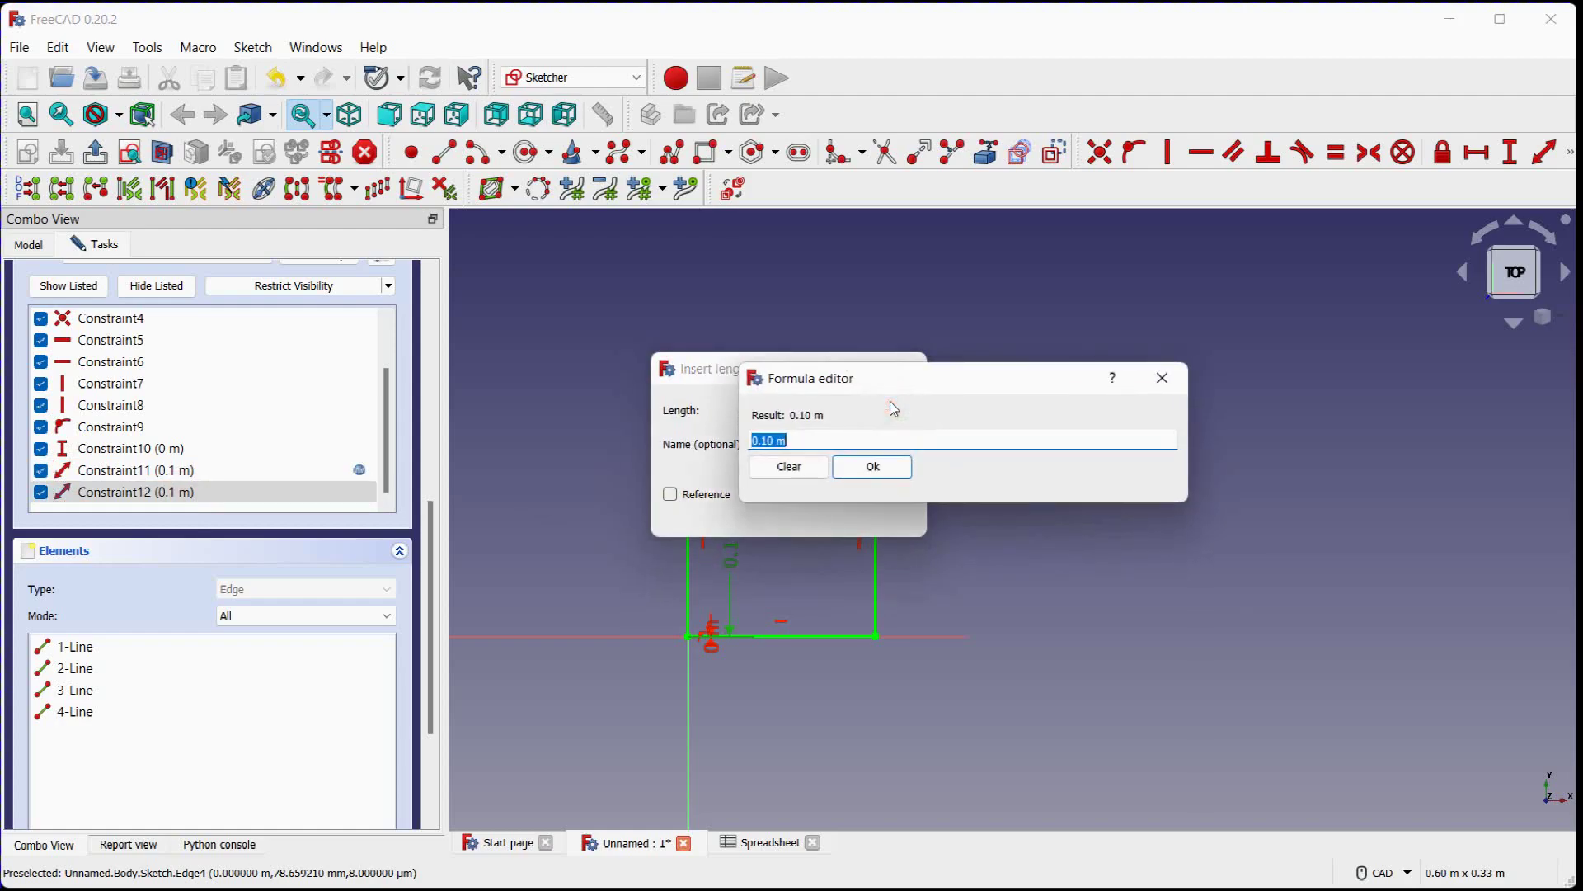
pyautogui.write('spre')
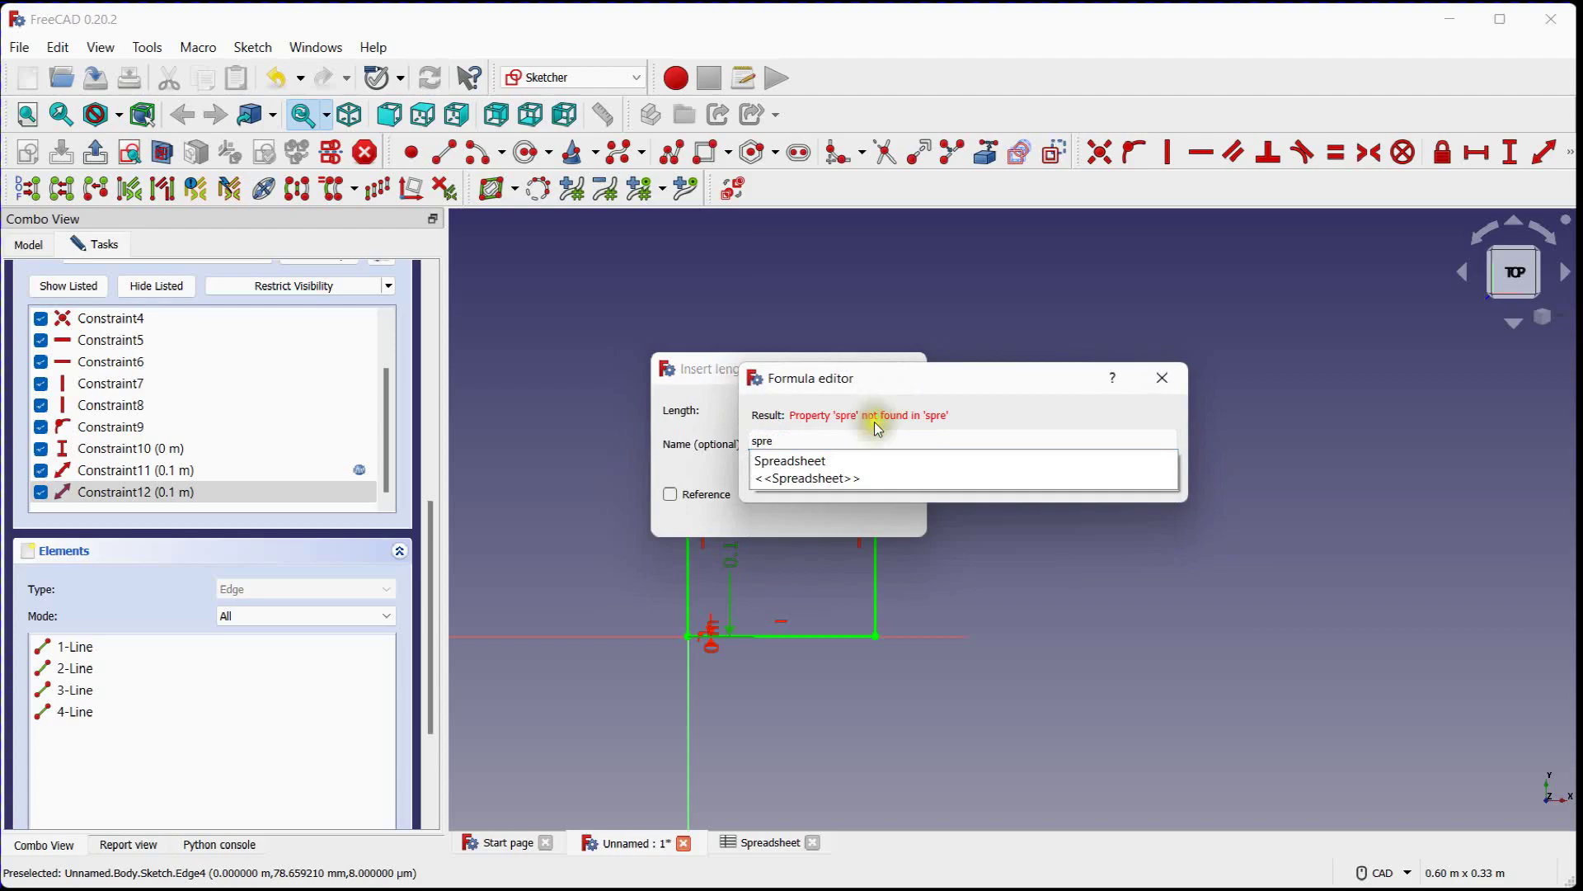
pyautogui.click(812, 460)
pyautogui.write('heet.h')
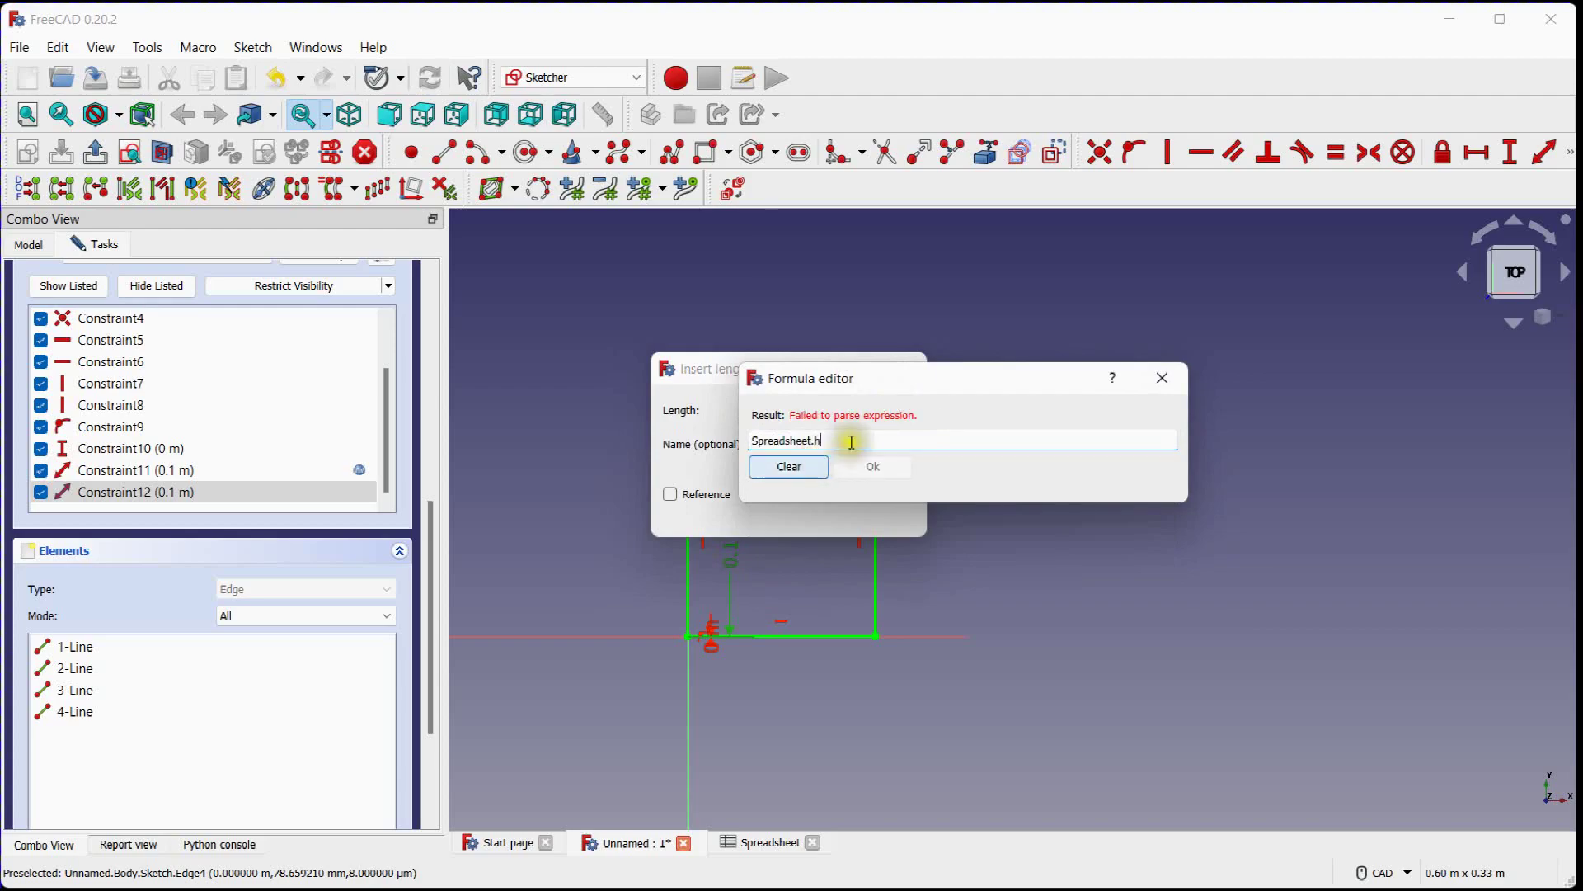
pyautogui.write('e')
pyautogui.click(793, 478)
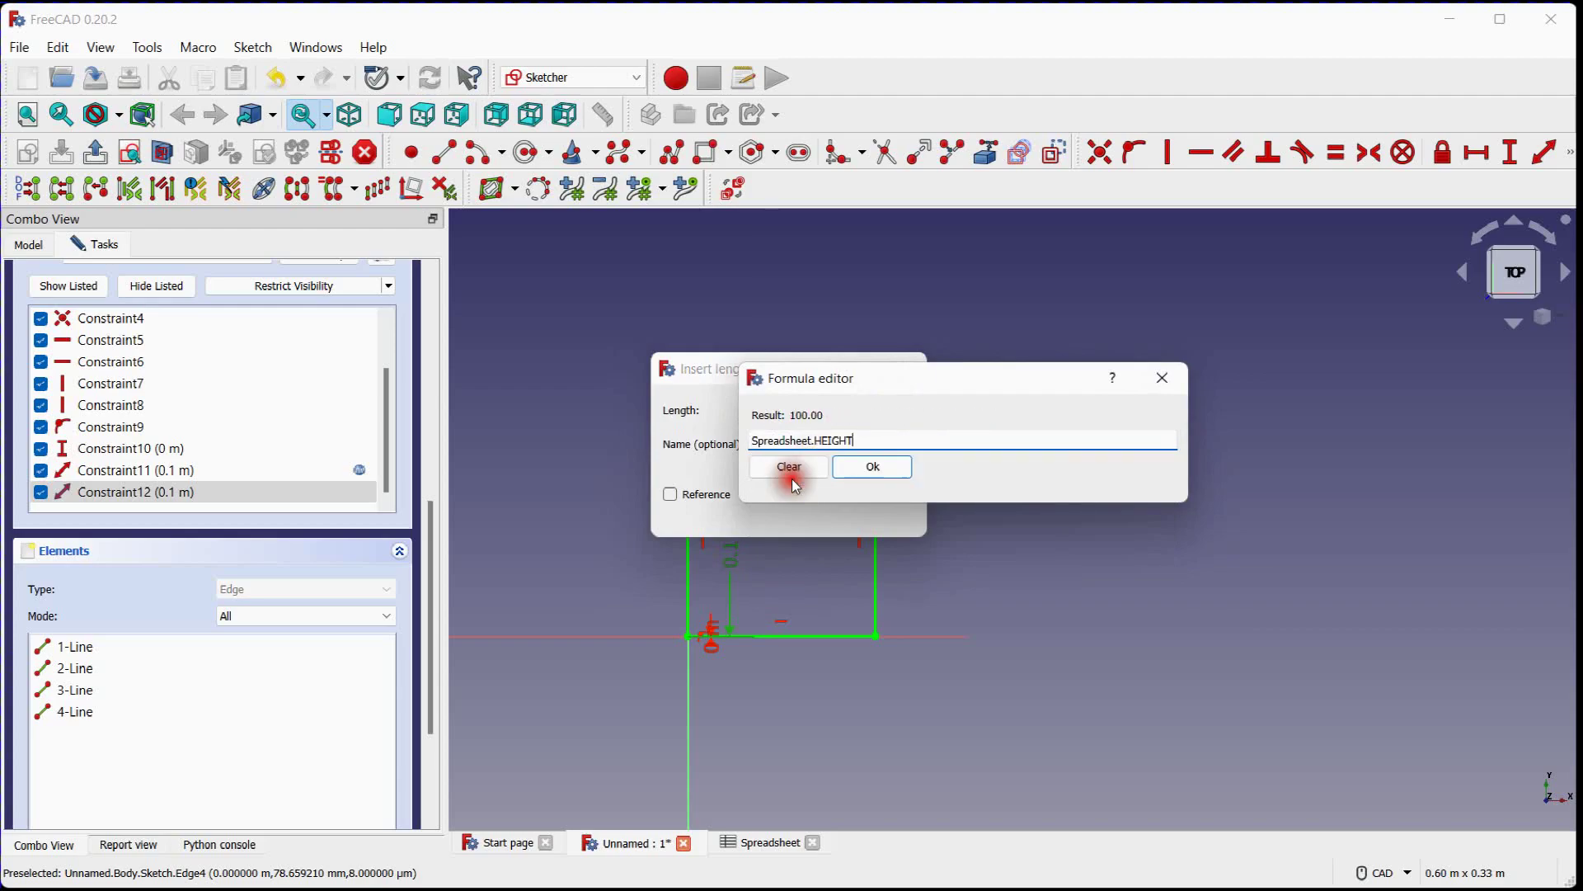
pyautogui.click(873, 467)
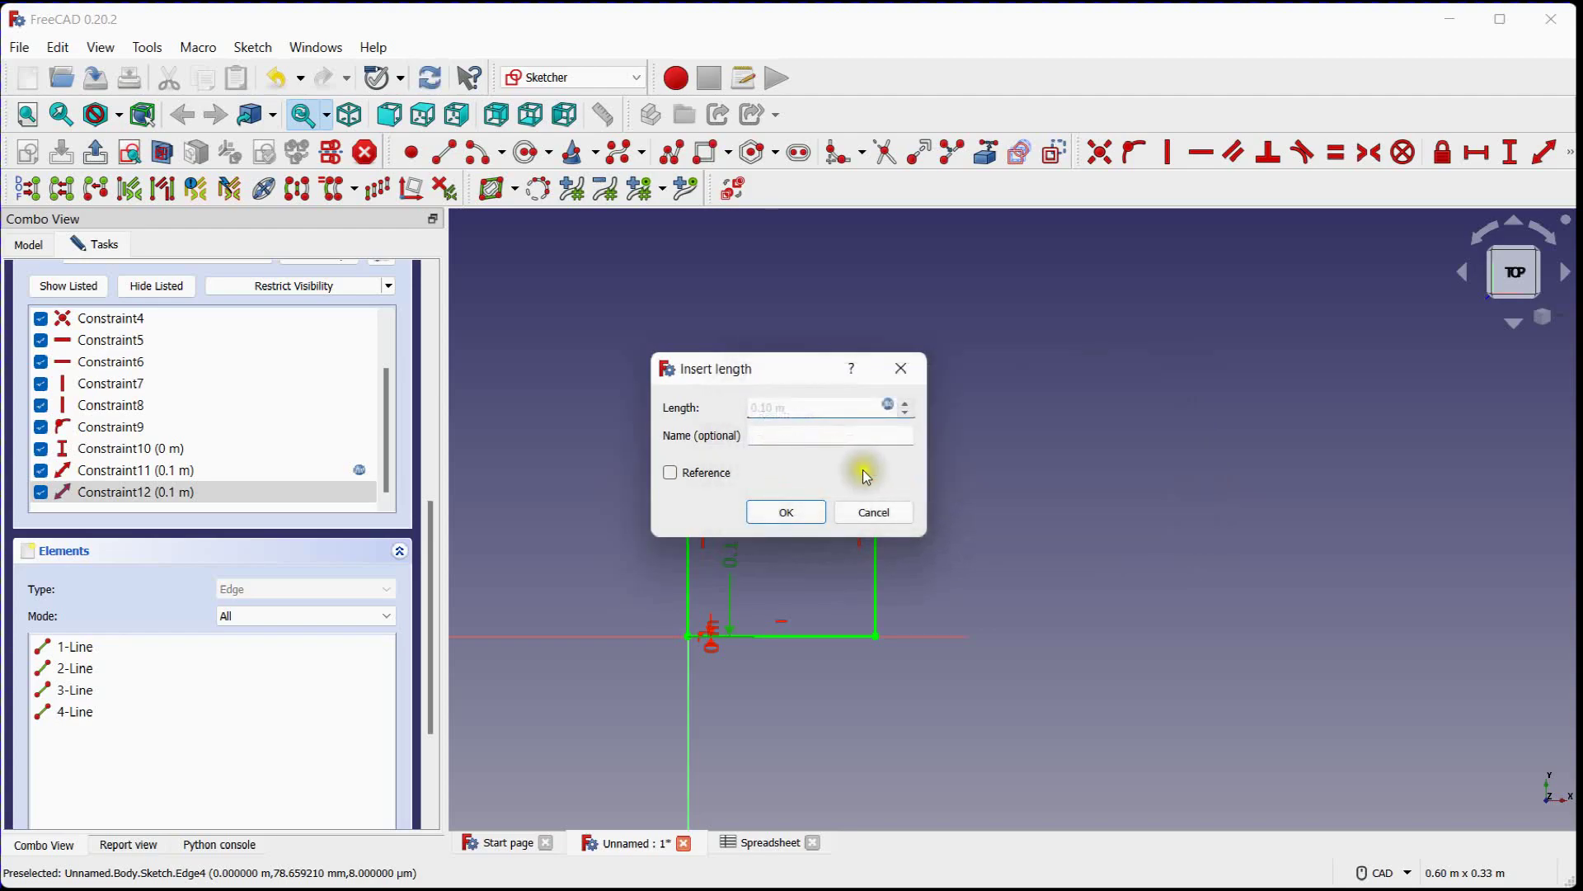
pyautogui.click(800, 512)
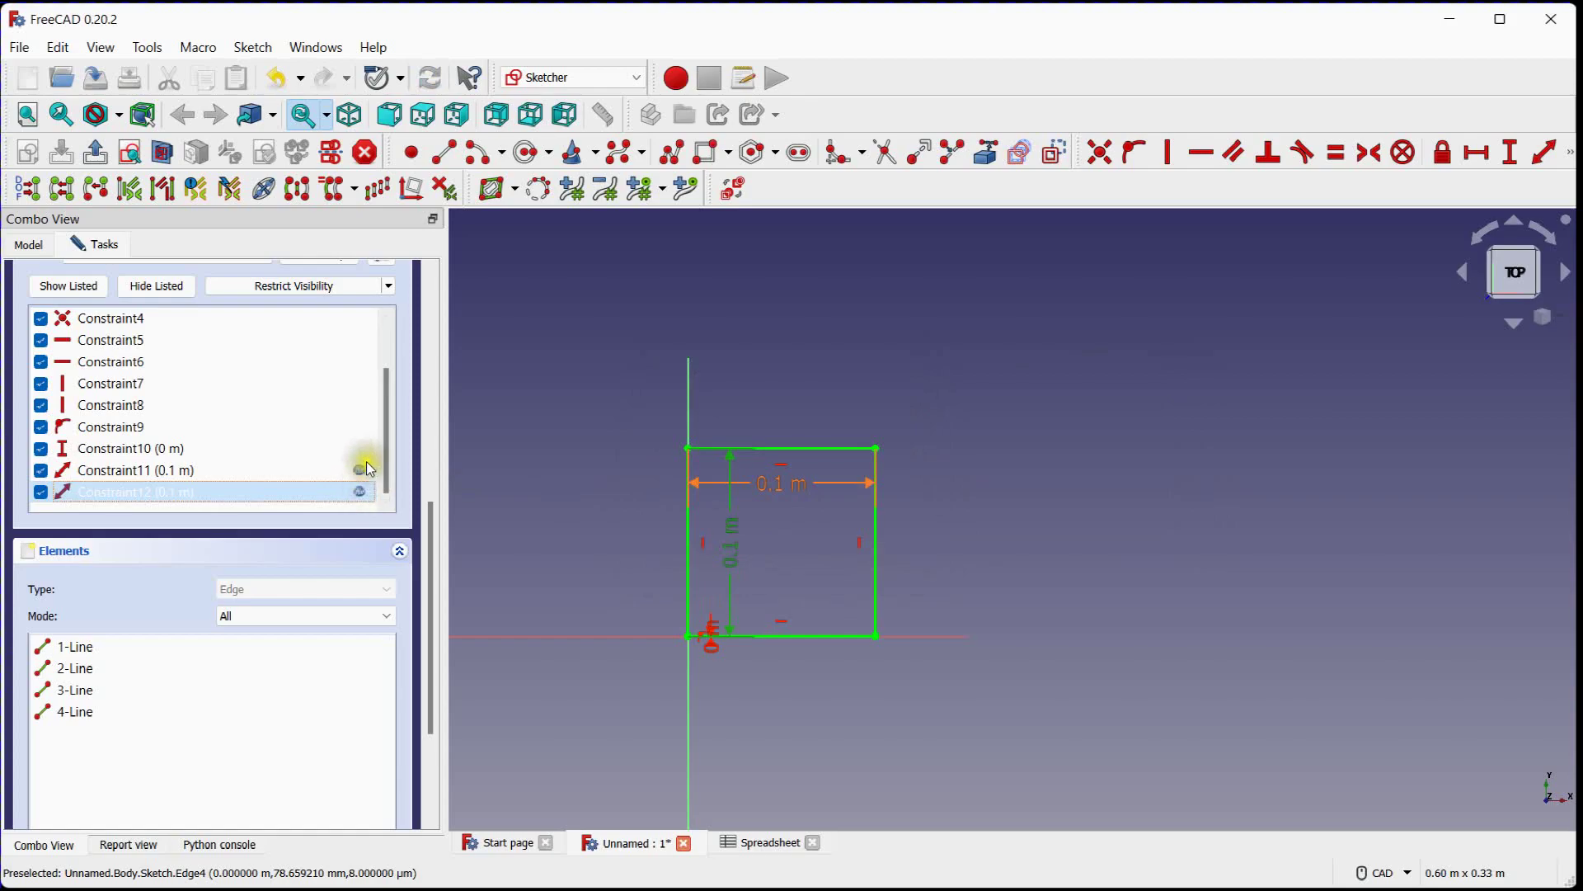
# Finish editing the sketch and return to the Part Design model
pyautogui.scroll(10, 369, 465)
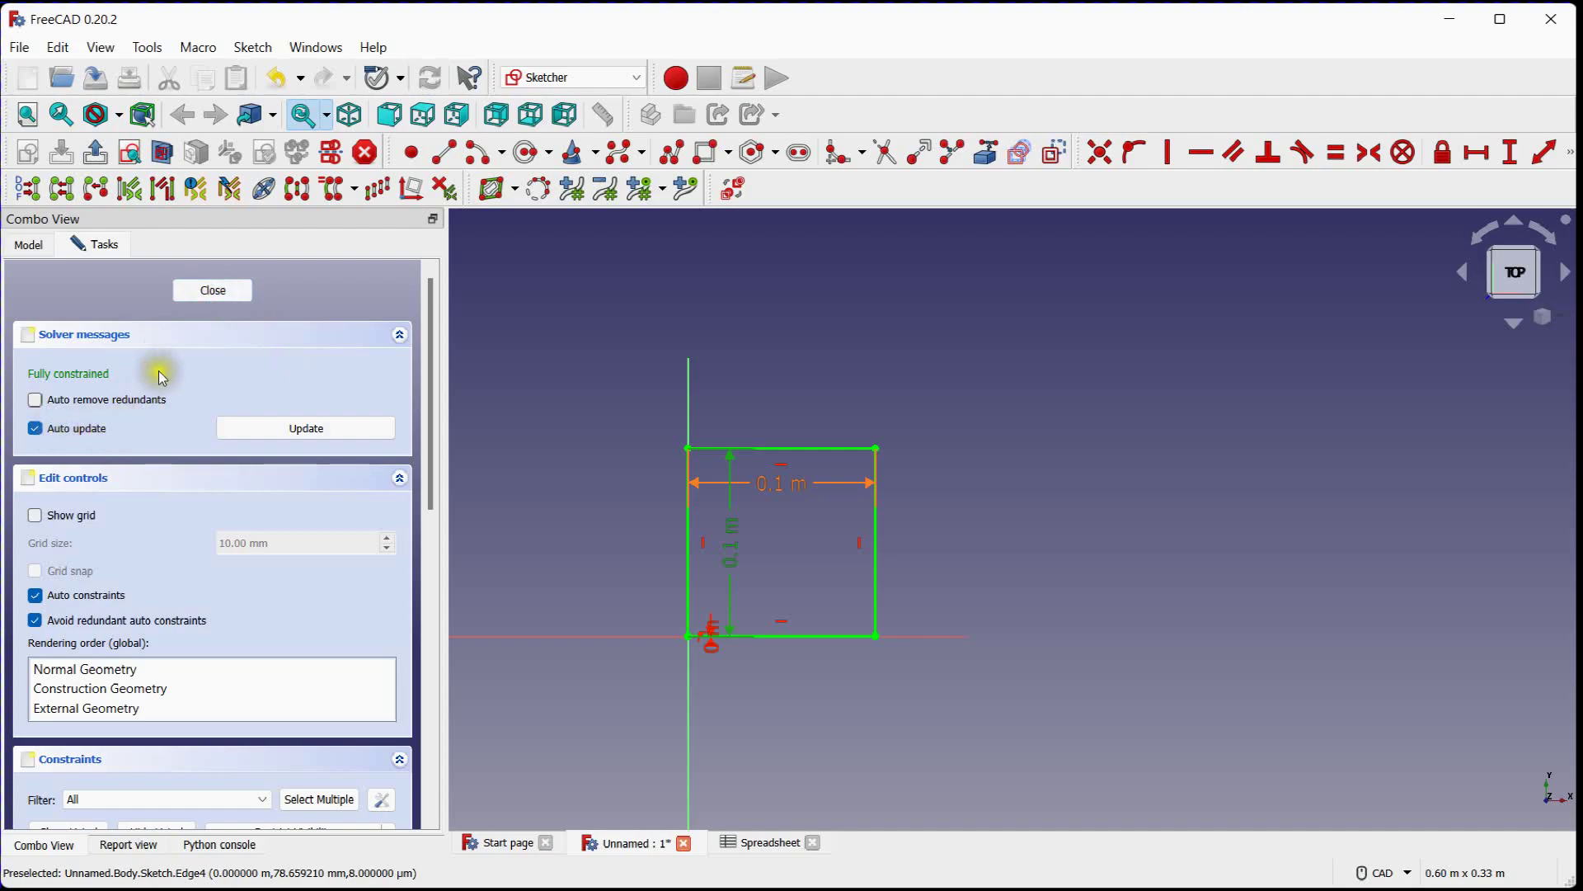
pyautogui.click(212, 290)
pyautogui.moveTo(940, 435); pyautogui.dragTo(724, 428, button='middle')
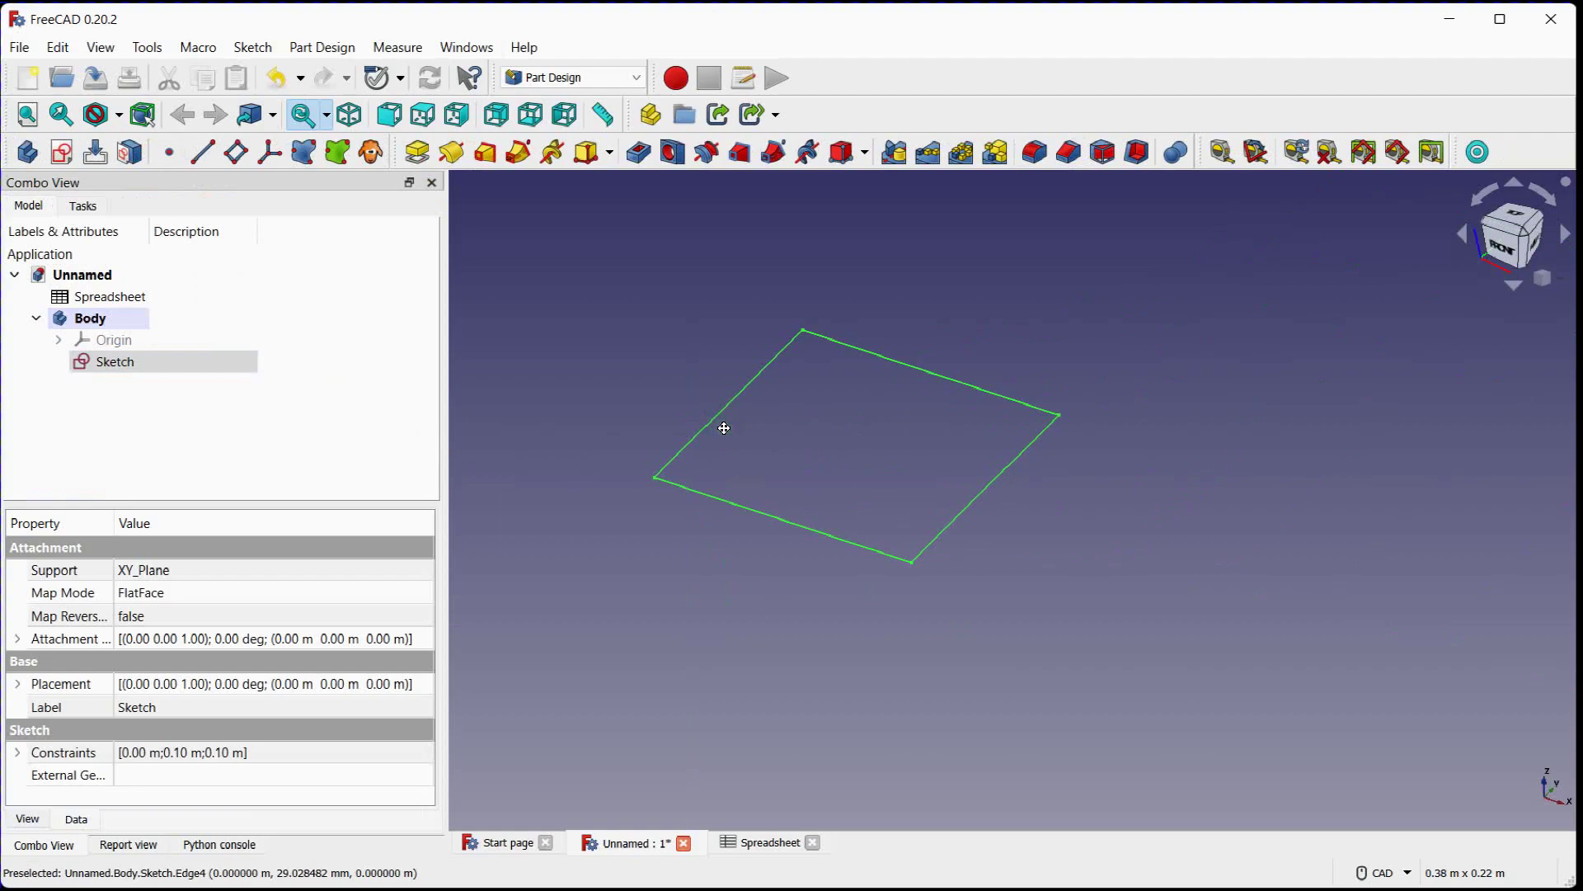
# Set Beam_Height to 200 mm in the spreadsheet and check the rectangle in the 3D view
pyautogui.click(770, 841)
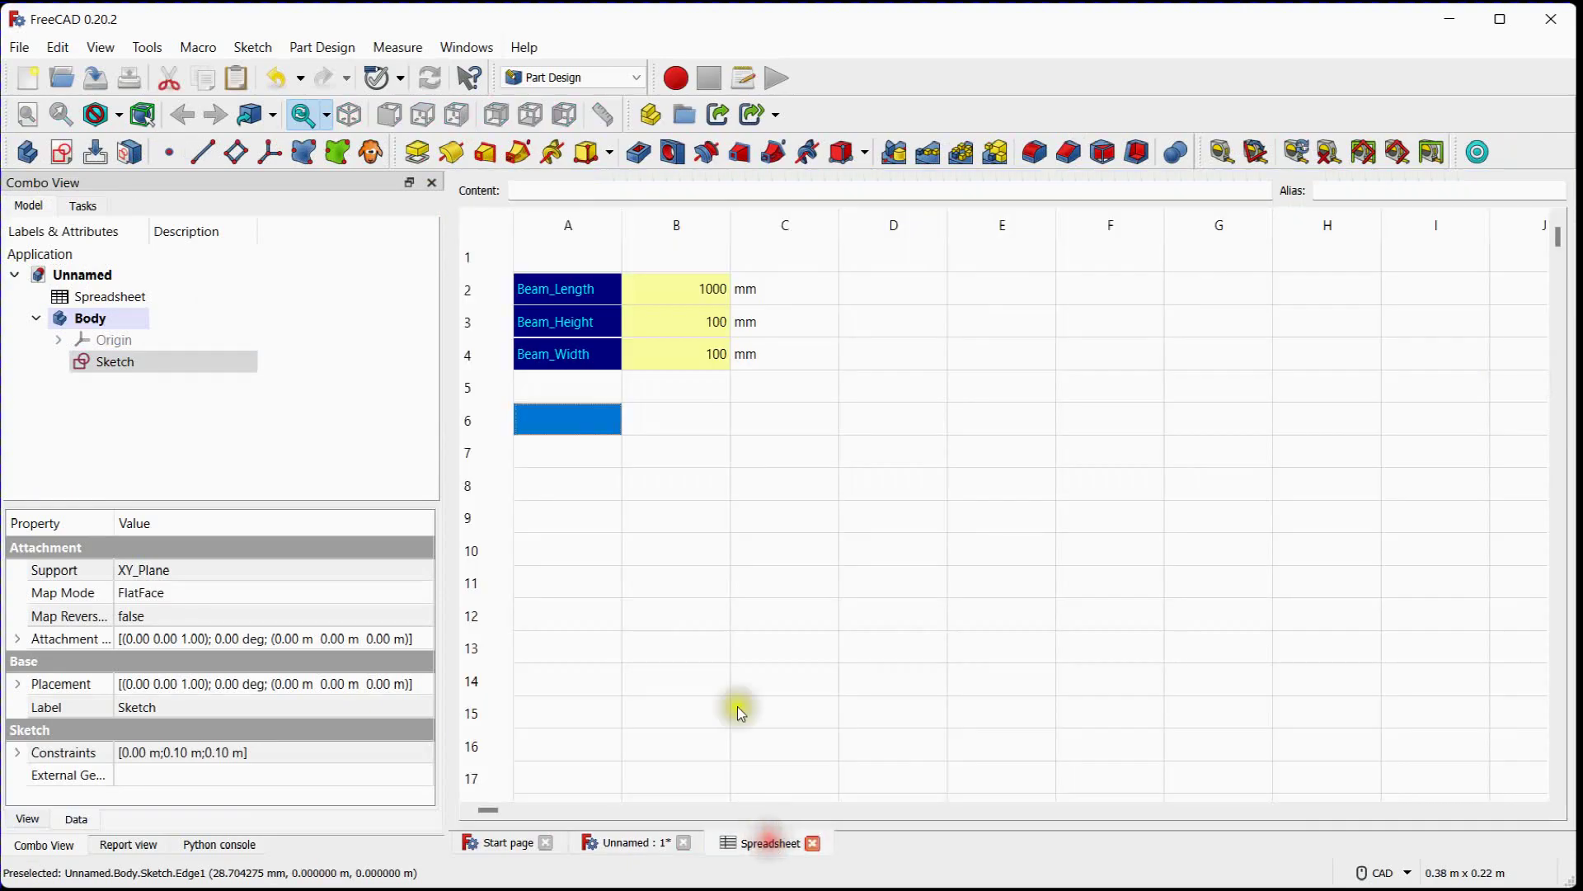
pyautogui.click(683, 328)
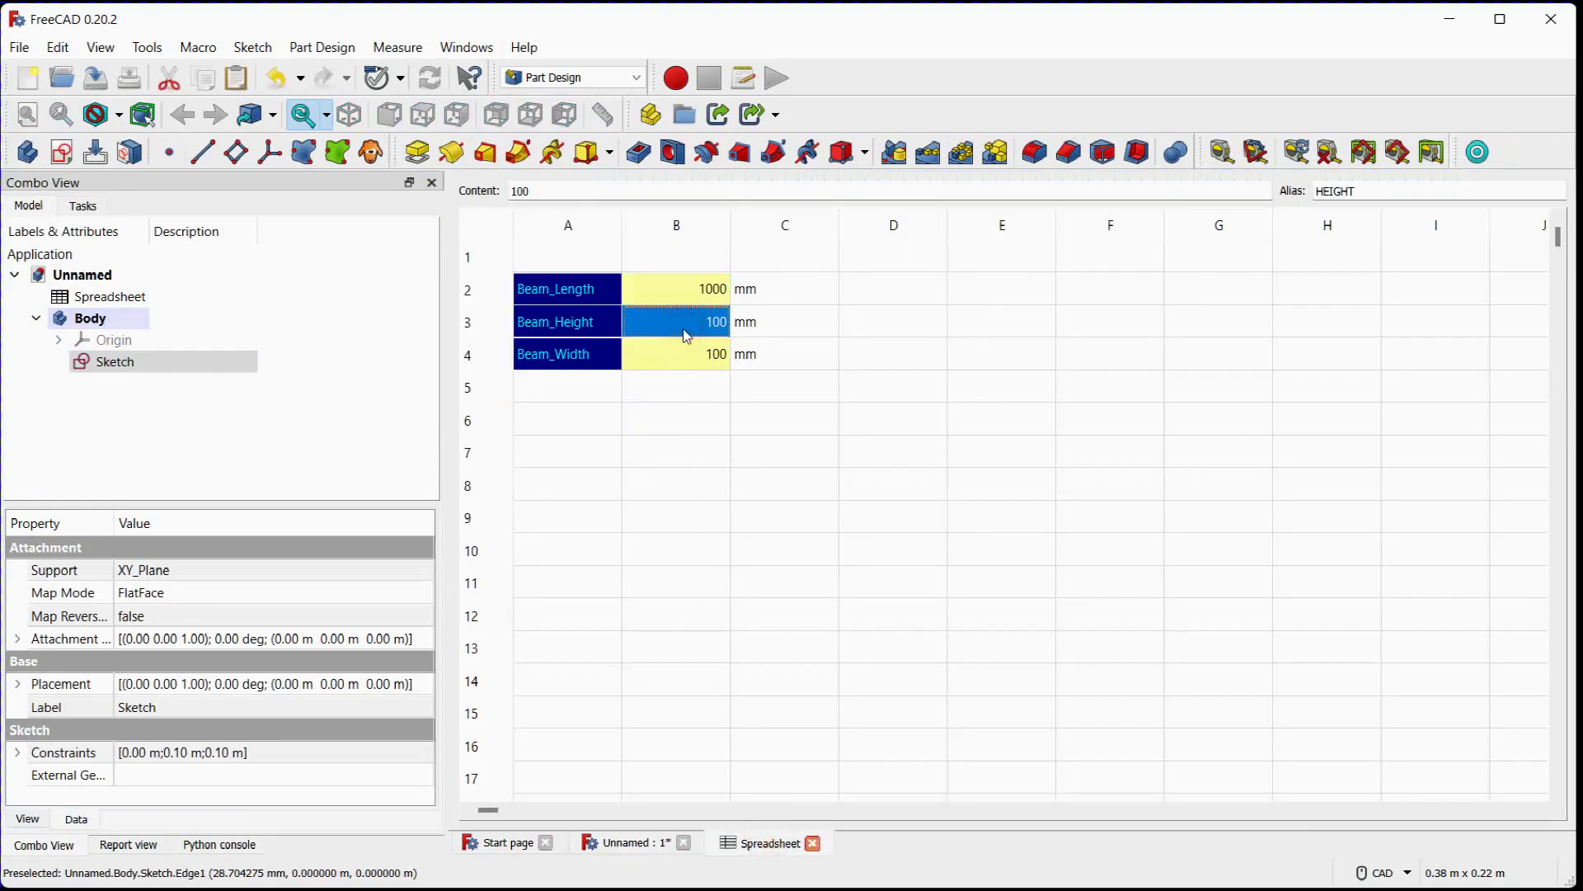
pyautogui.write('2')
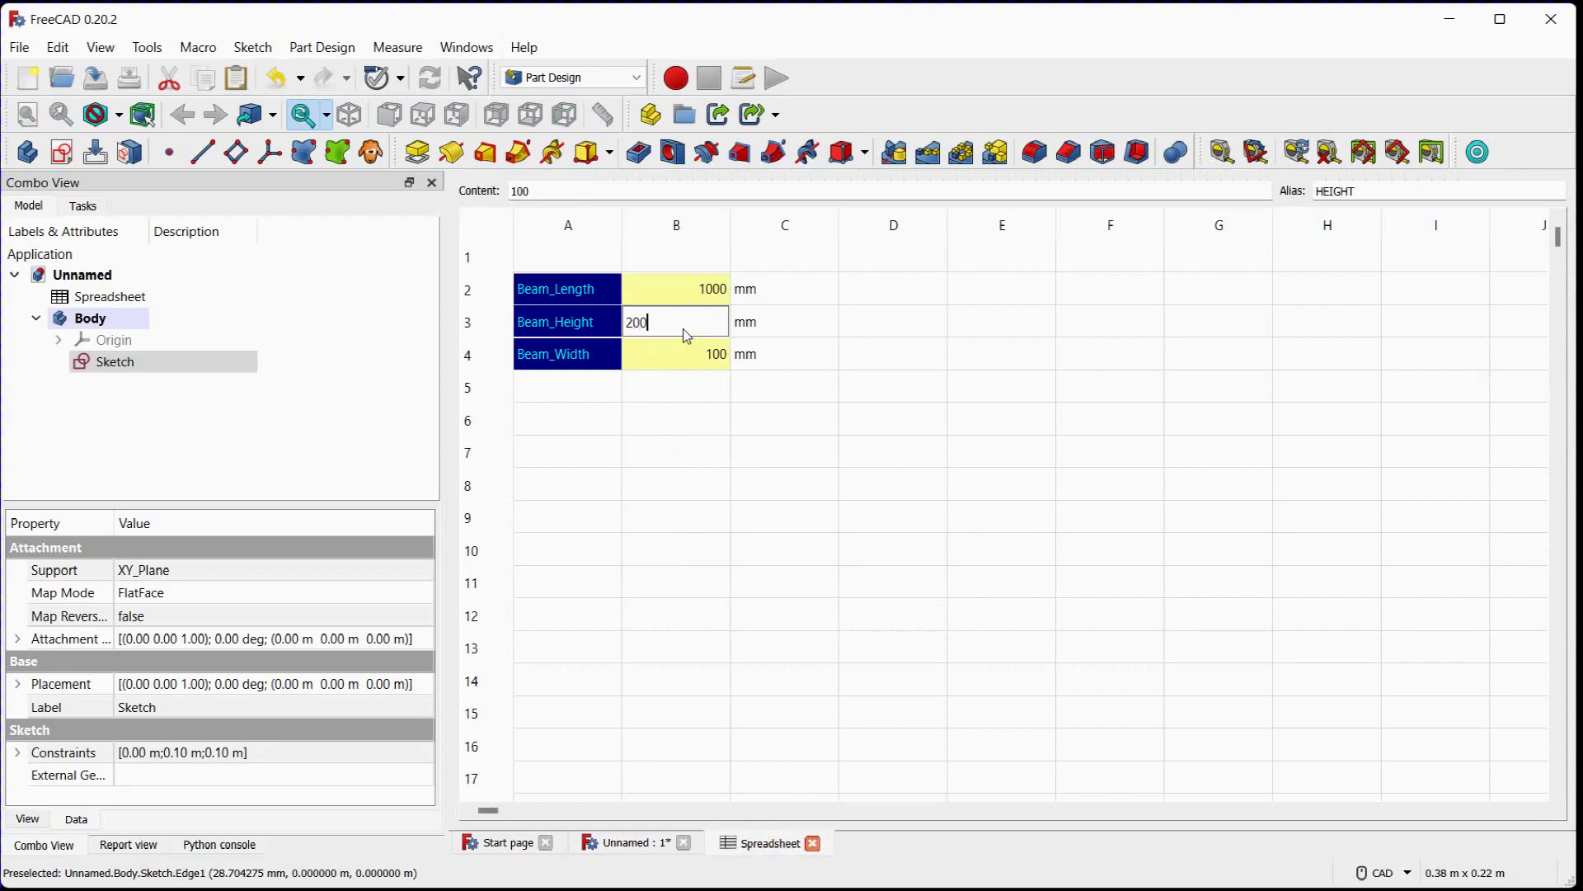
pyautogui.write('00')
pyautogui.press('Return')
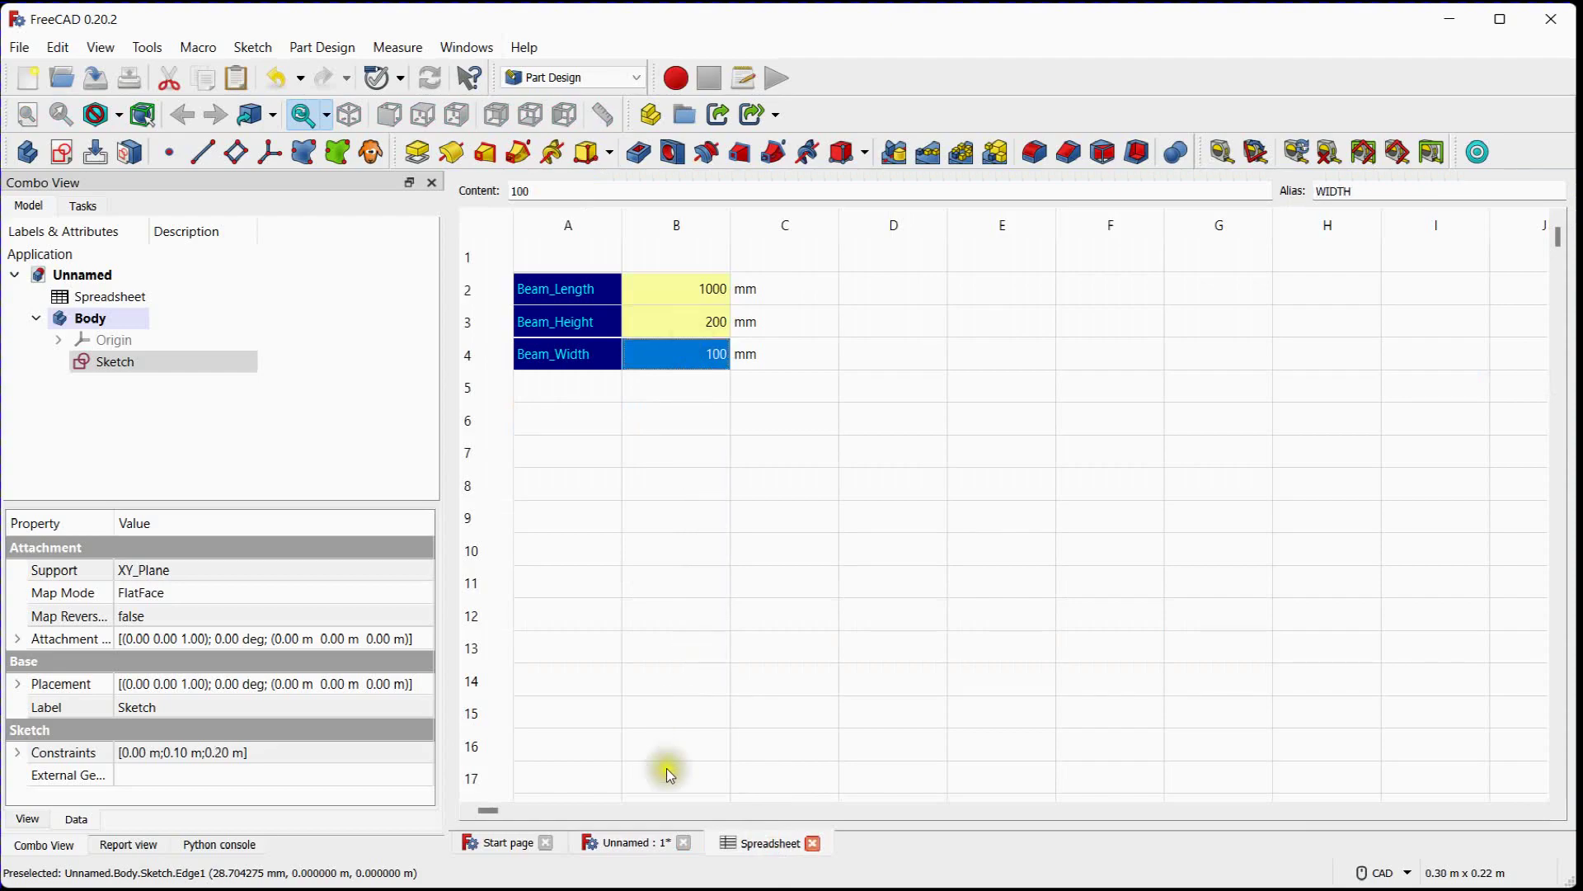
pyautogui.click(647, 843)
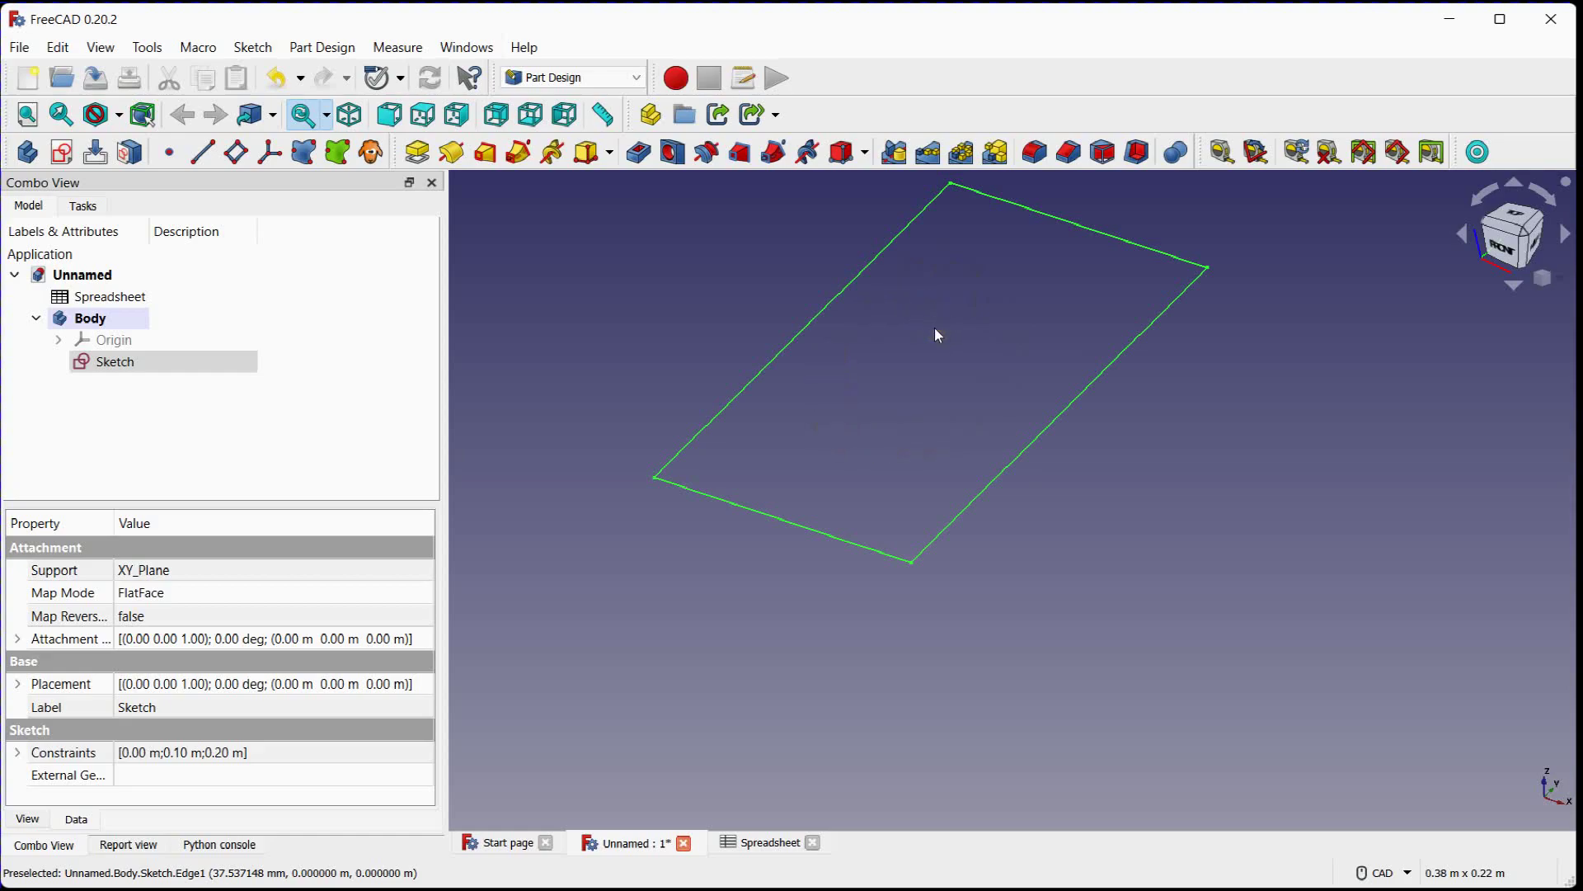
# Set both Beam_Height and Beam_Width to 50 mm in the spreadsheet
pyautogui.click(756, 843)
pyautogui.click(715, 334)
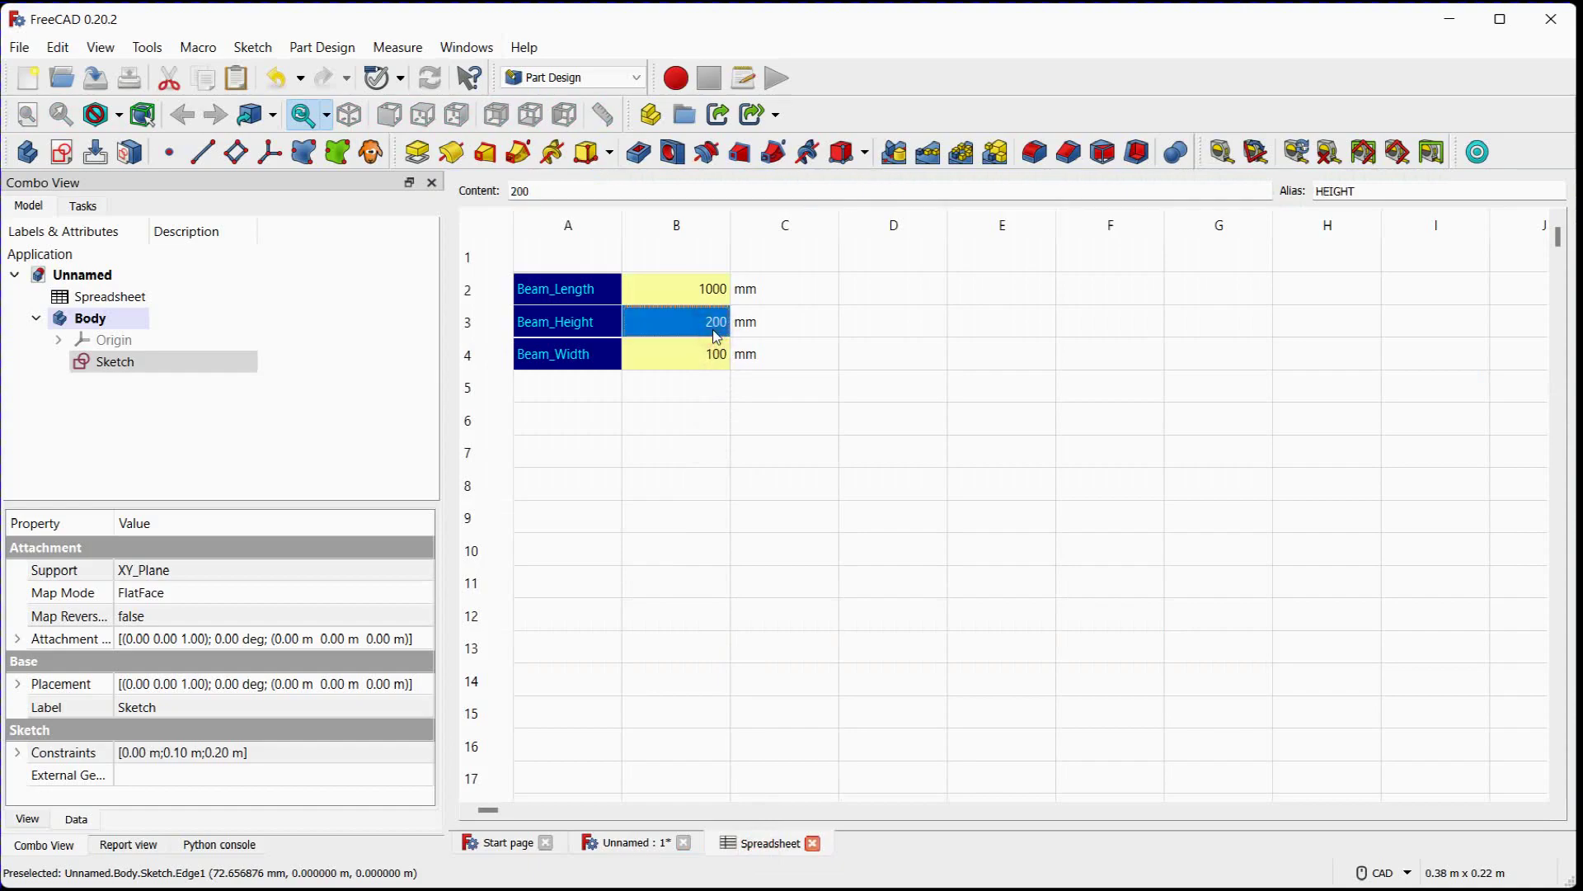
pyautogui.write('50')
pyautogui.click(705, 357)
pyautogui.write('50')
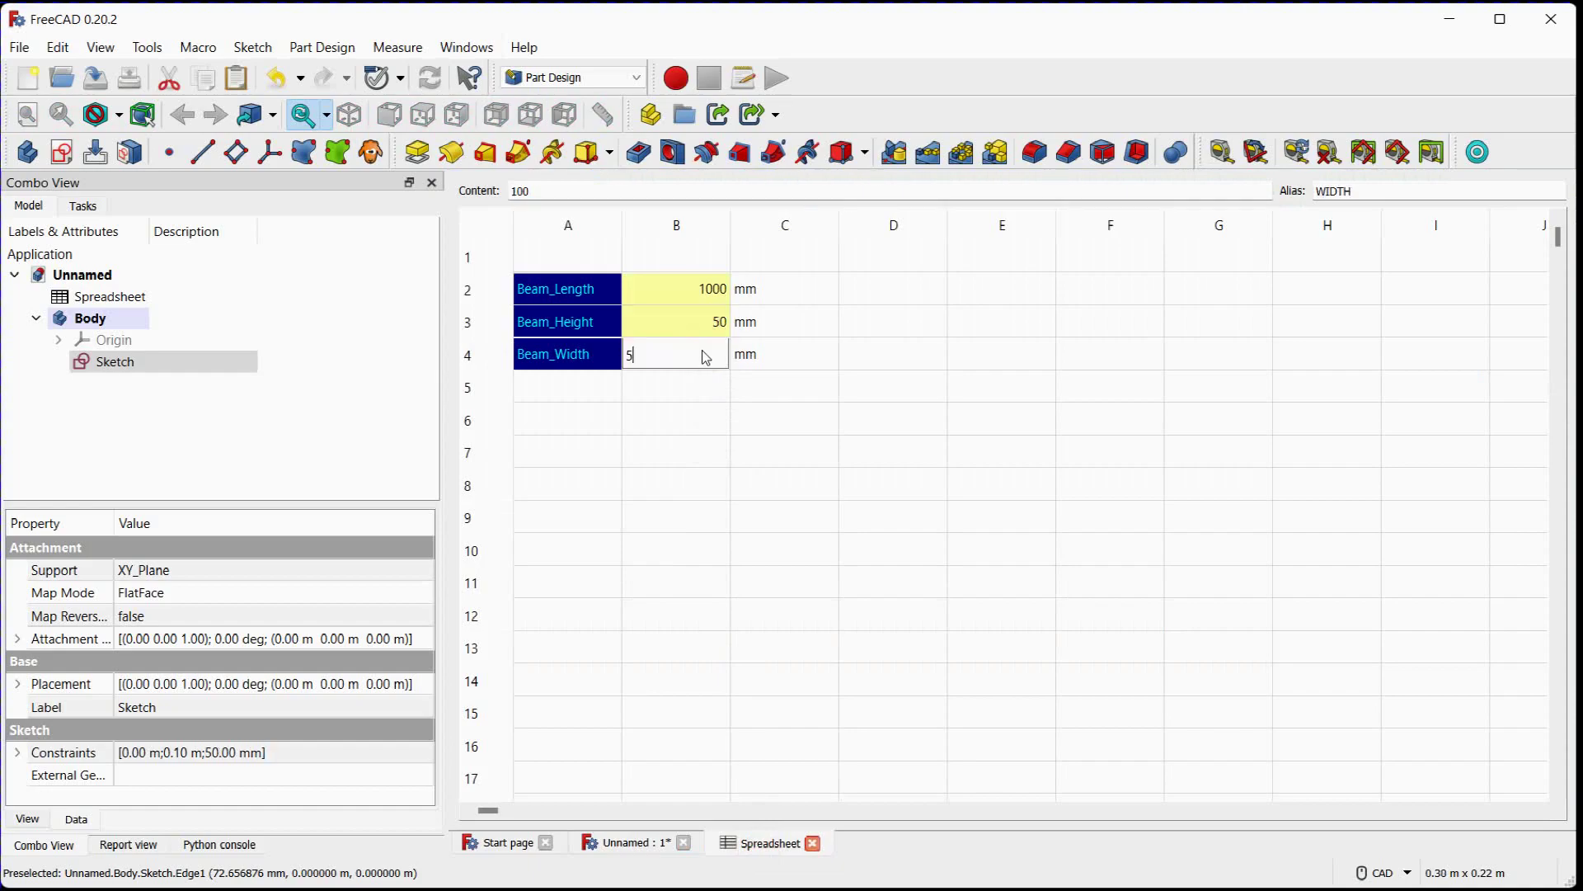
pyautogui.press('Return')
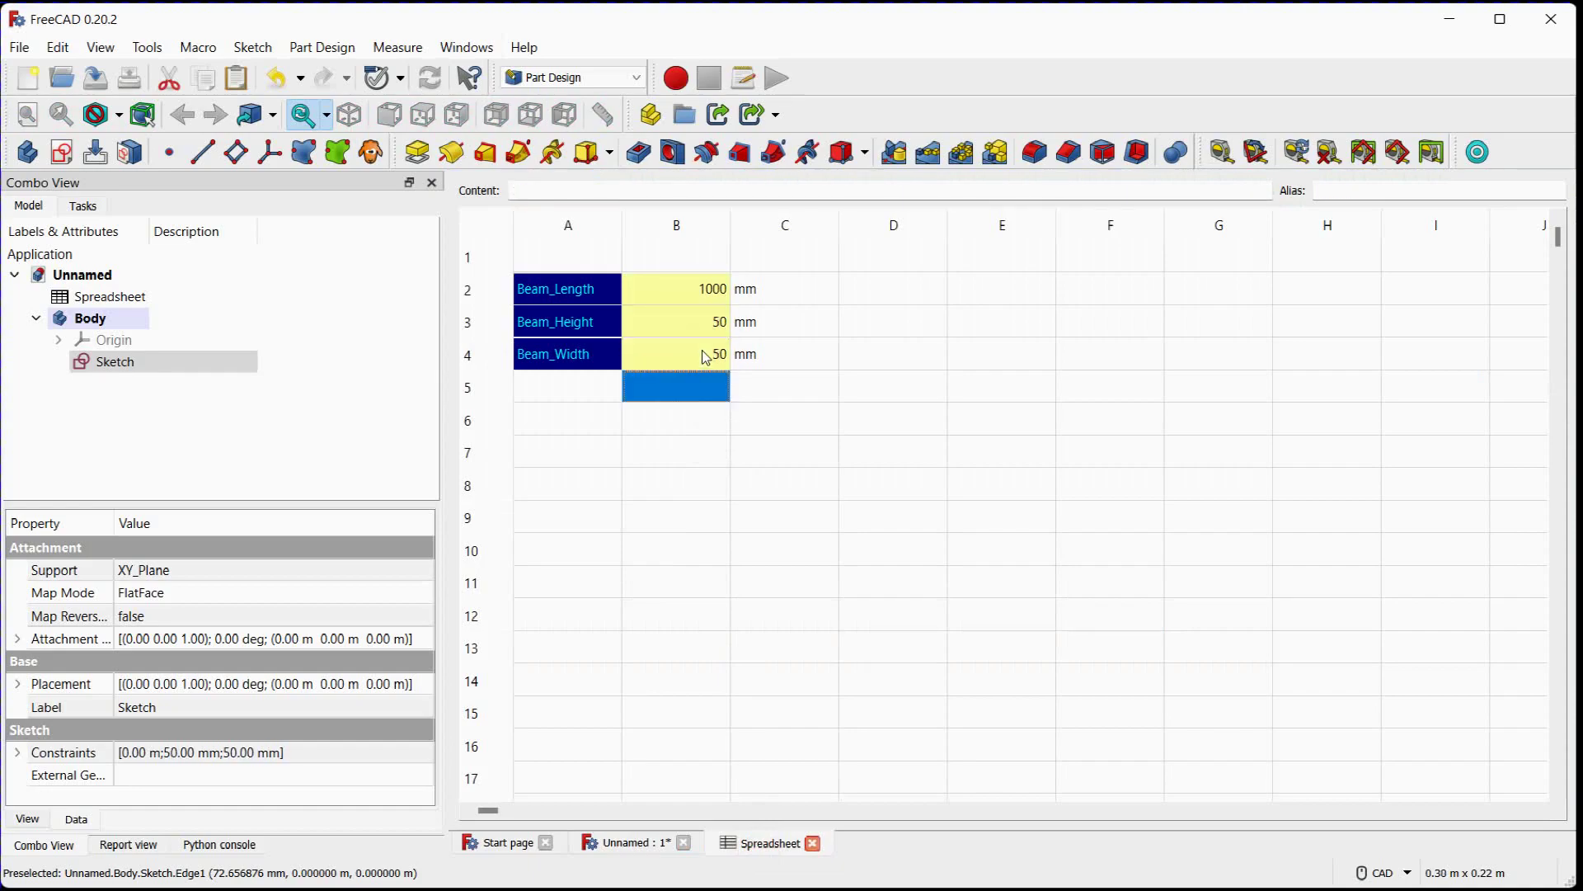
# Pad the rectangle sketch with its length linked to the expression Spreadsheet.LENGTH
pyautogui.click(645, 843)
pyautogui.scroll(5, 665, 434)
pyautogui.moveTo(737, 474); pyautogui.dragTo(736, 480, button='middle')
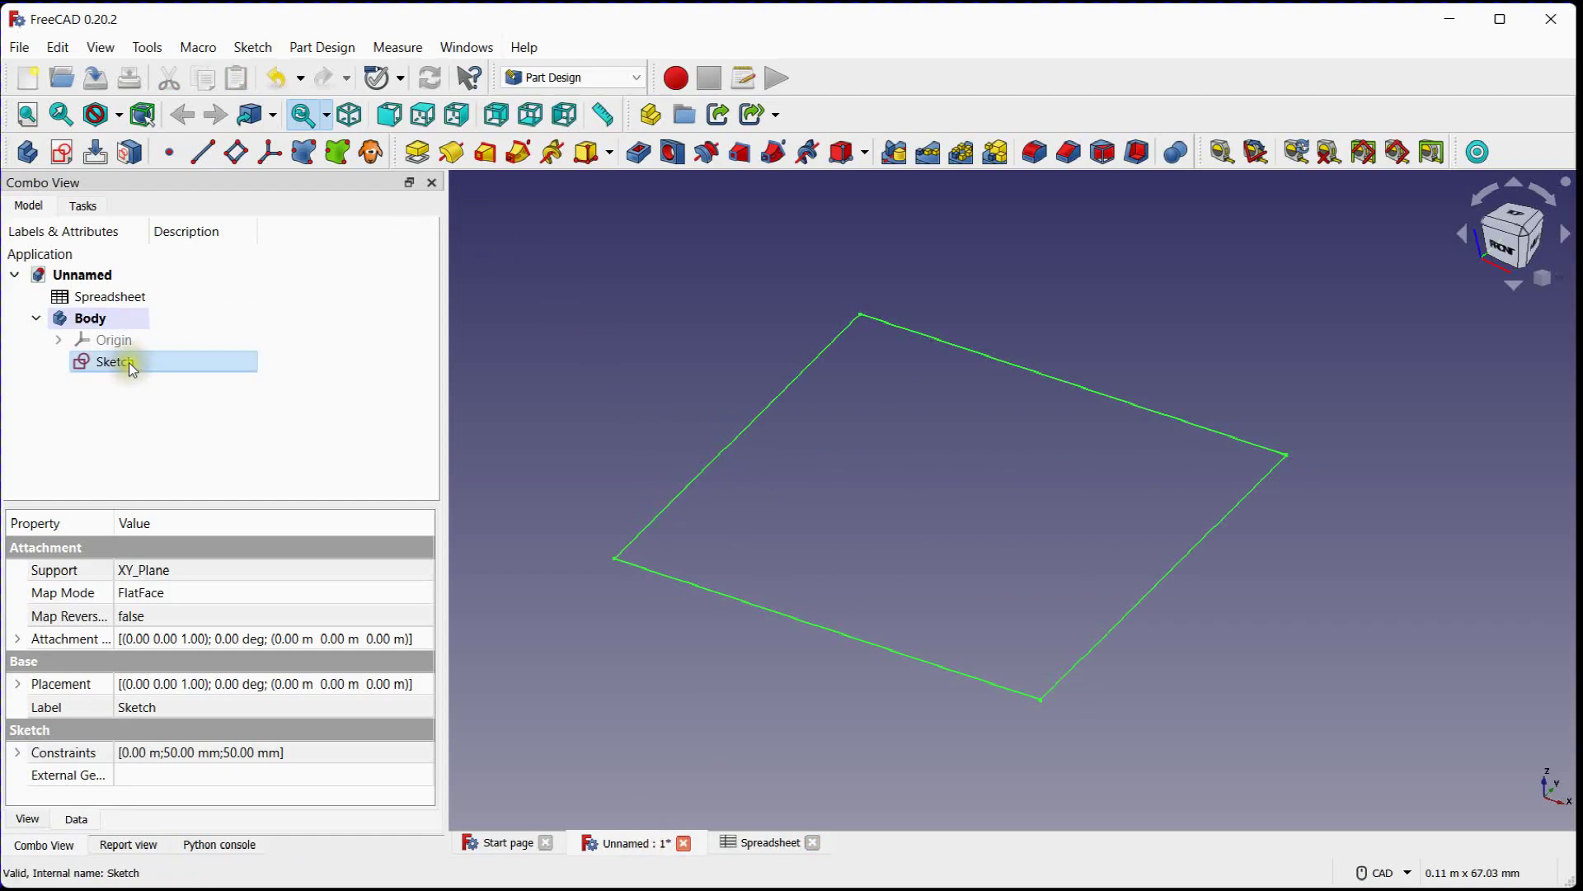
pyautogui.click(417, 155)
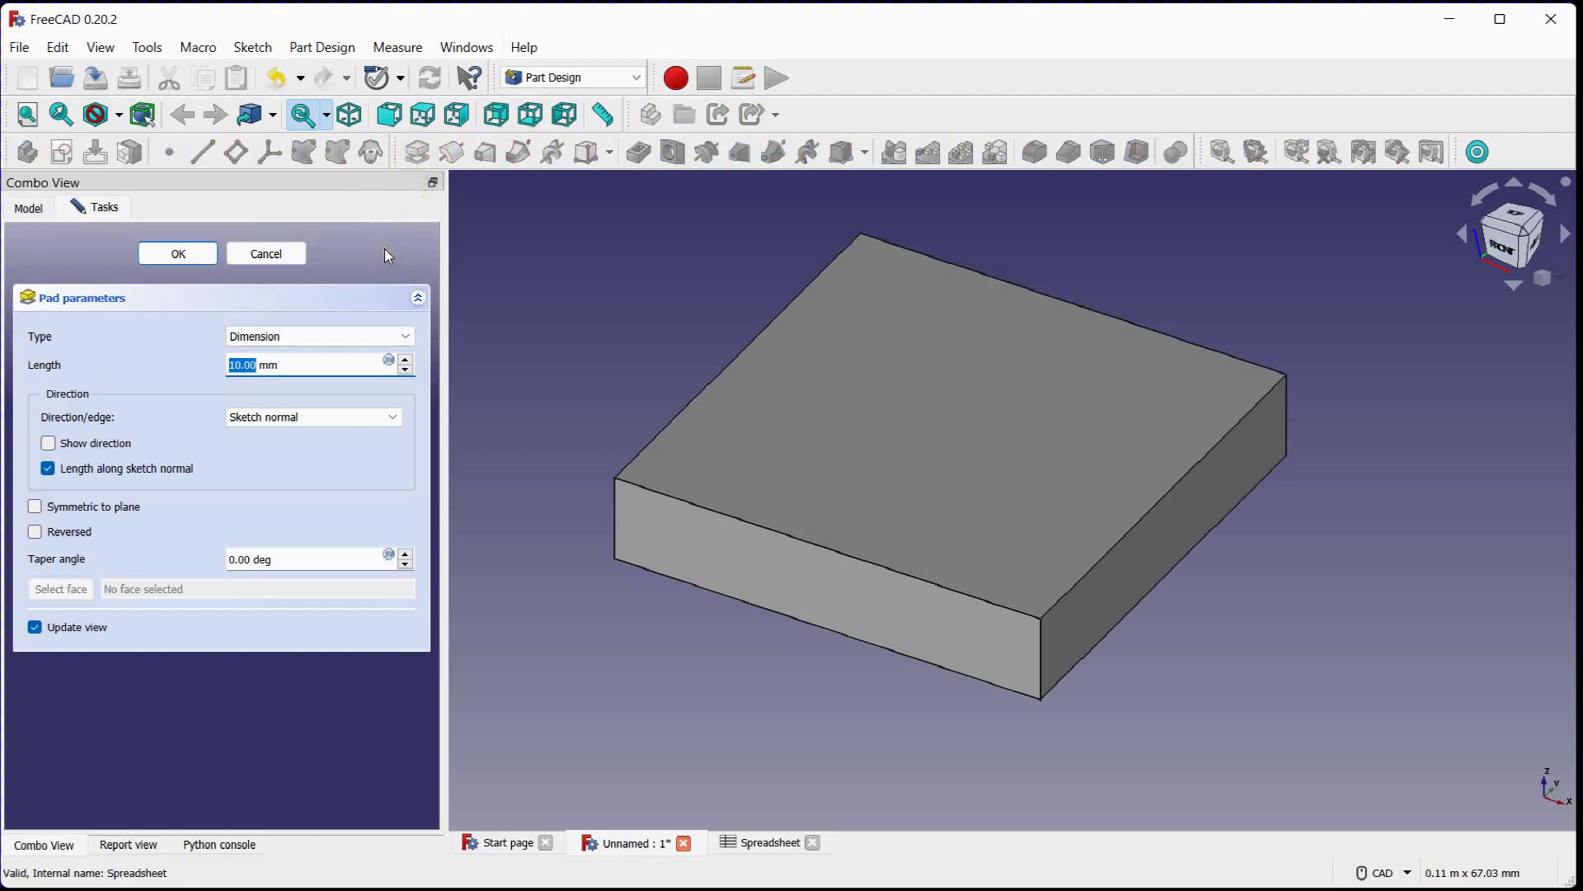
pyautogui.click(389, 361)
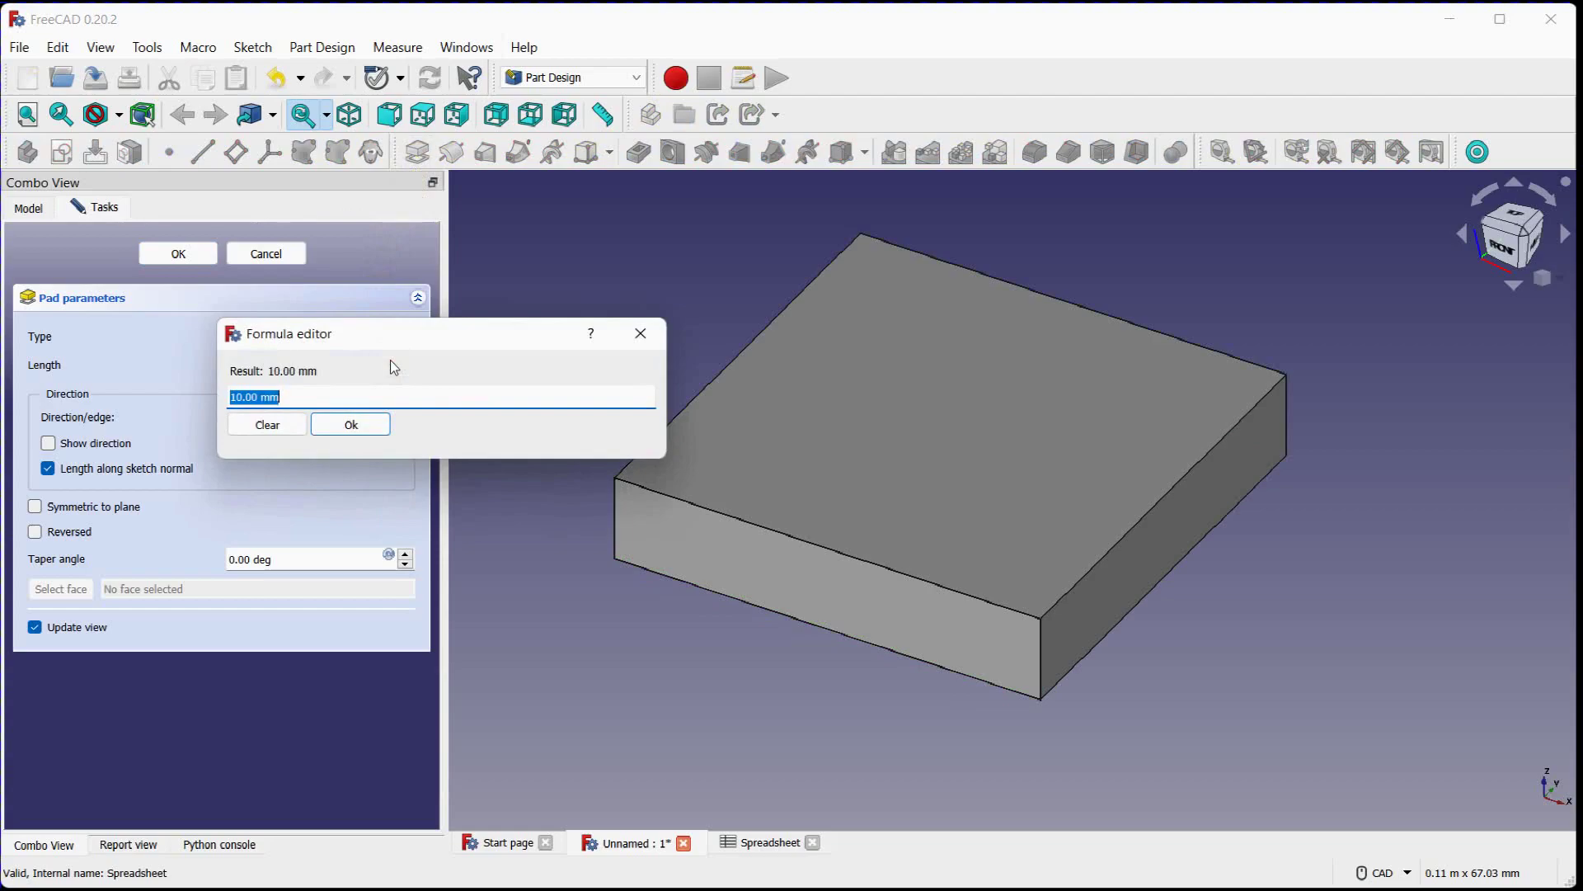
pyautogui.write('sp')
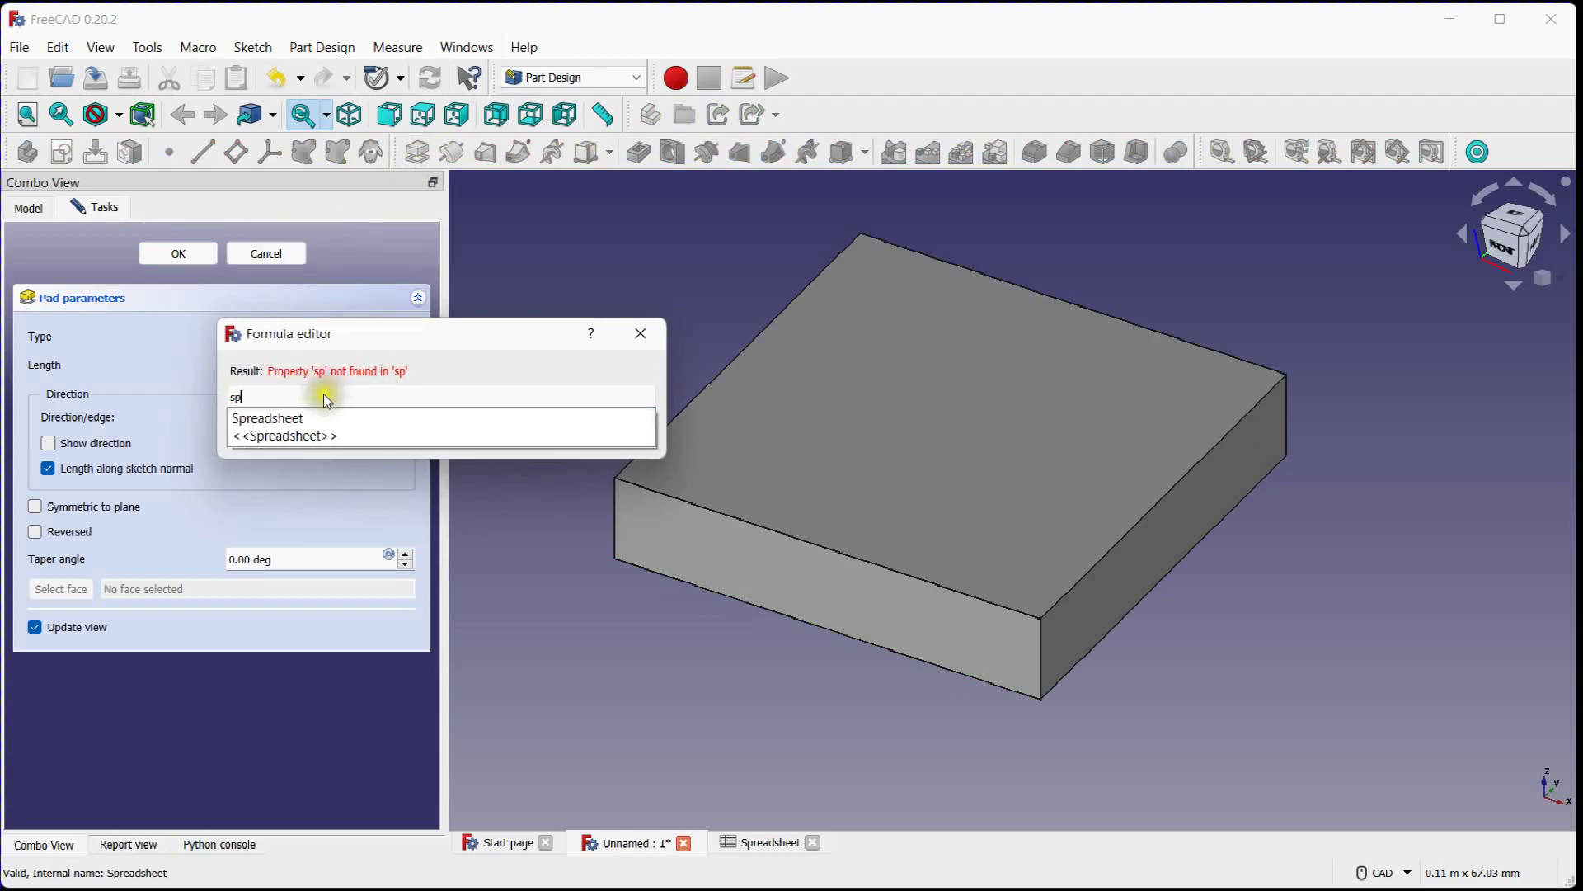
pyautogui.click(288, 419)
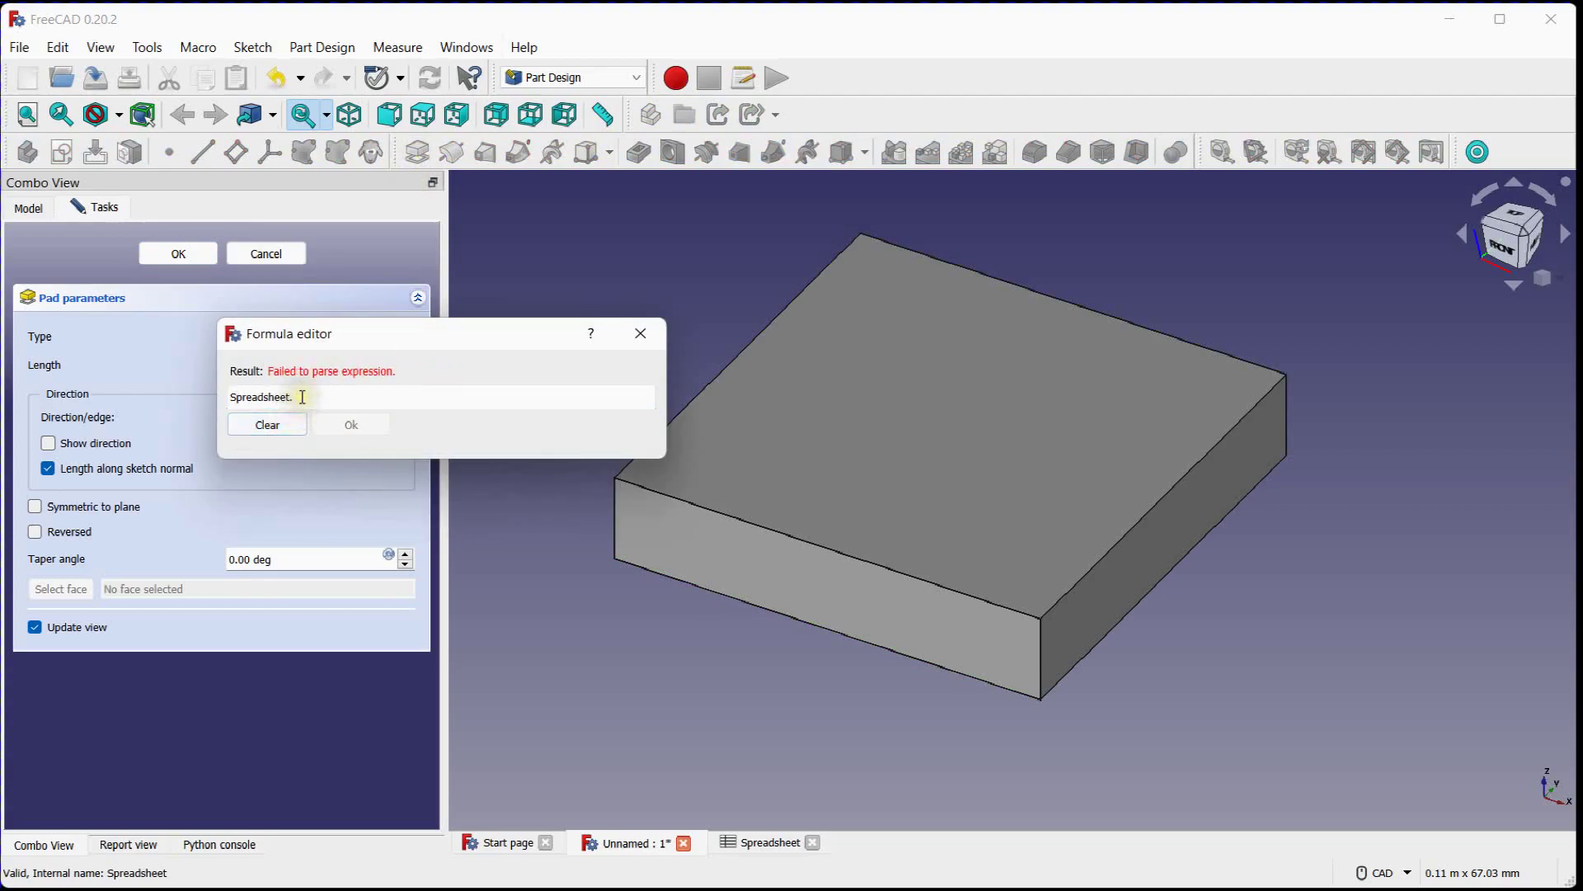
pyautogui.write('le')
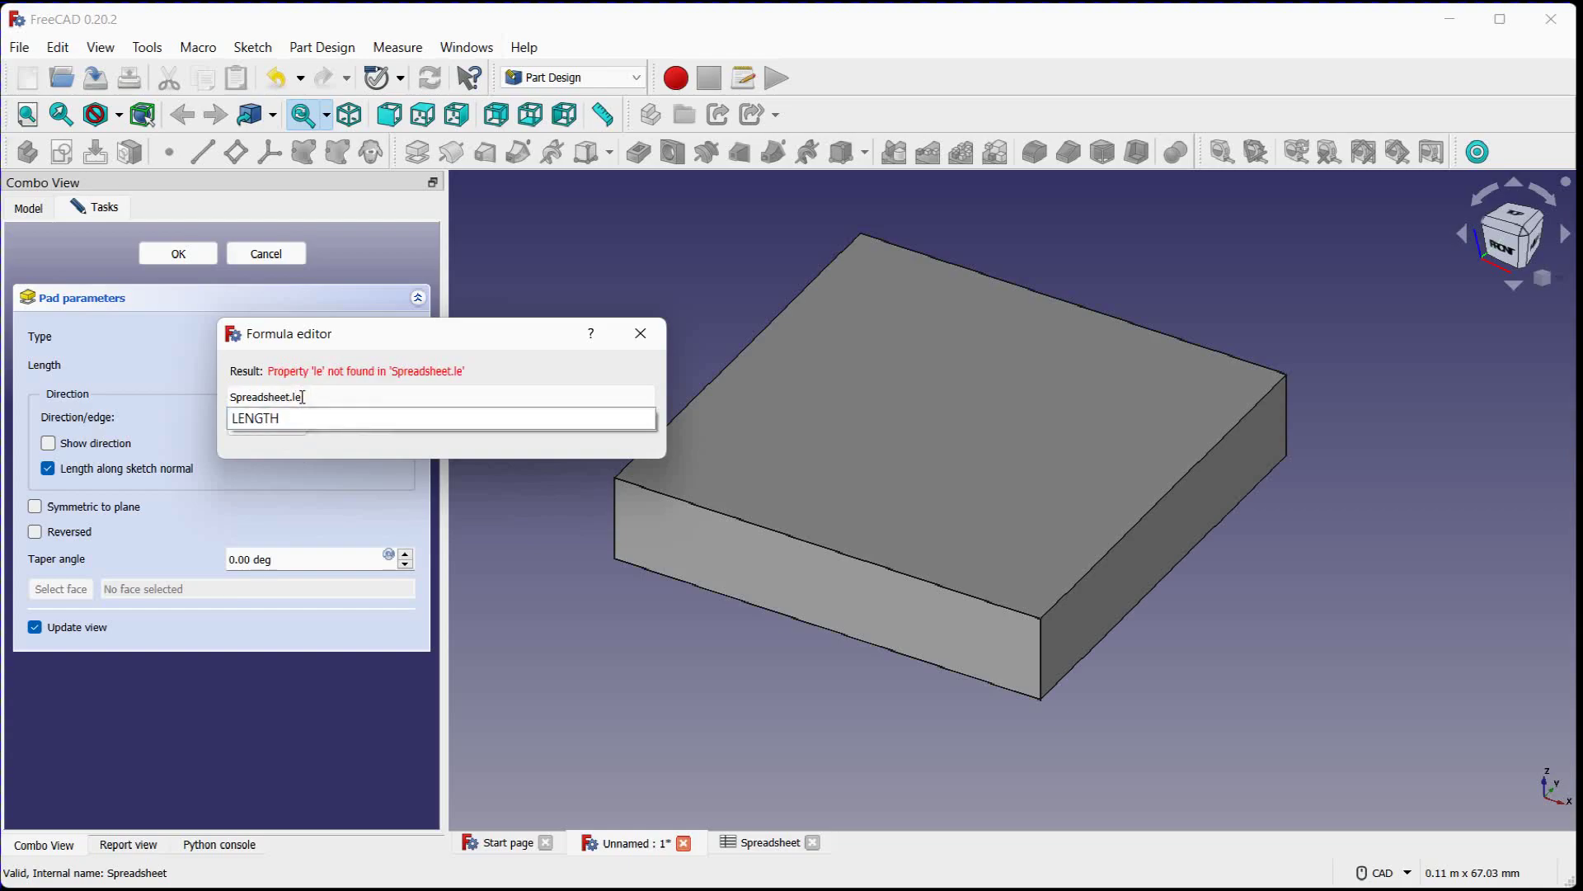
pyautogui.click(252, 418)
pyautogui.click(351, 424)
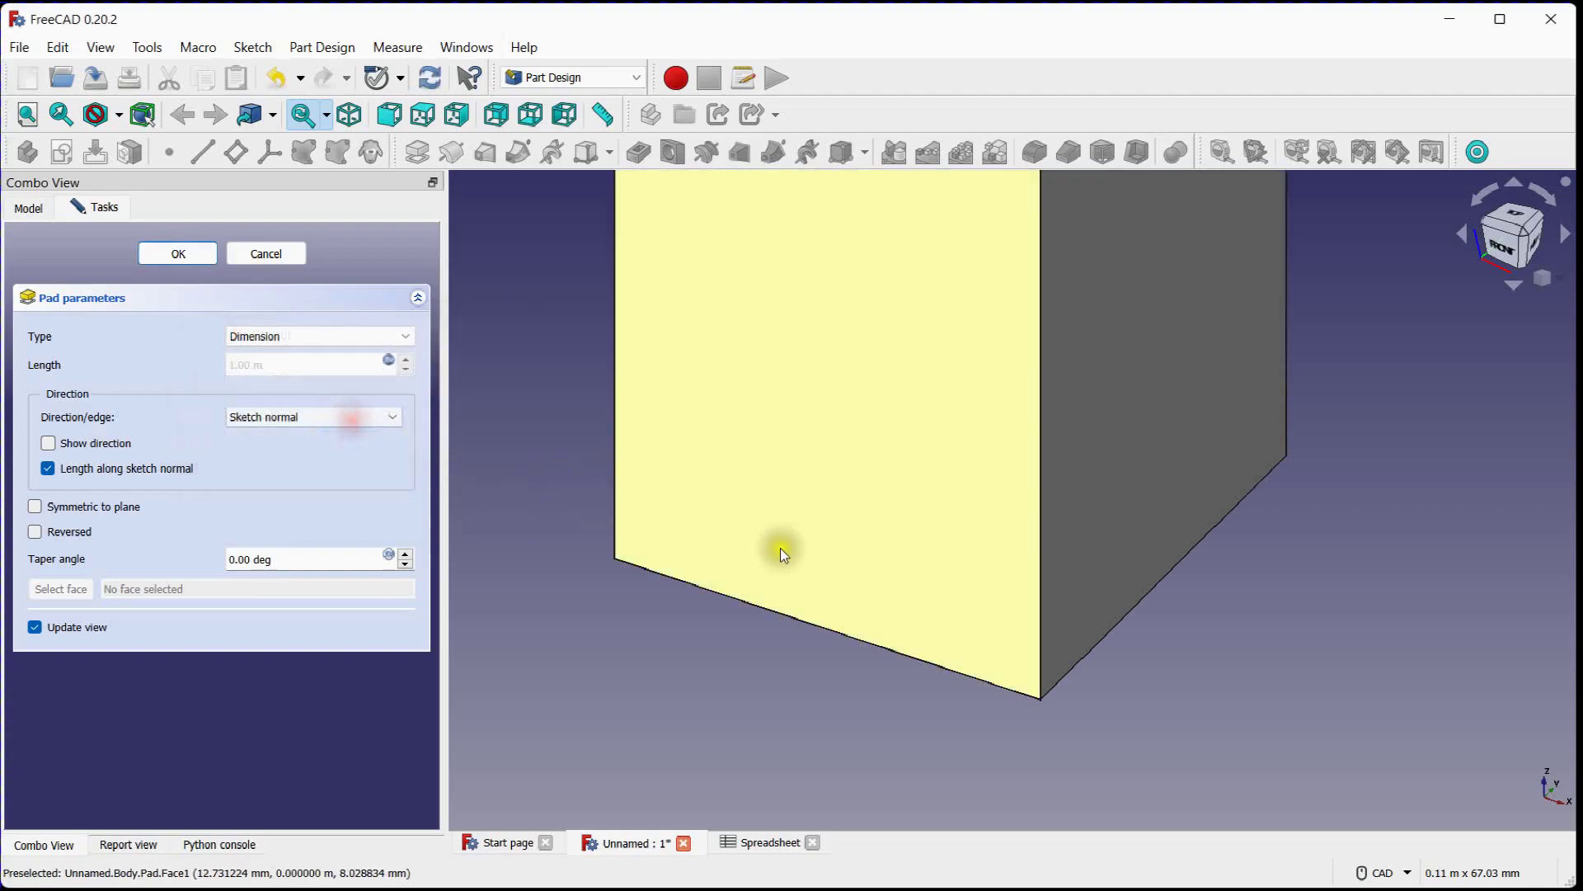
# Check the full height of the pad preview and accept the pad
pyautogui.scroll(-5, 733, 616)
pyautogui.scroll(-6, 620, 338)
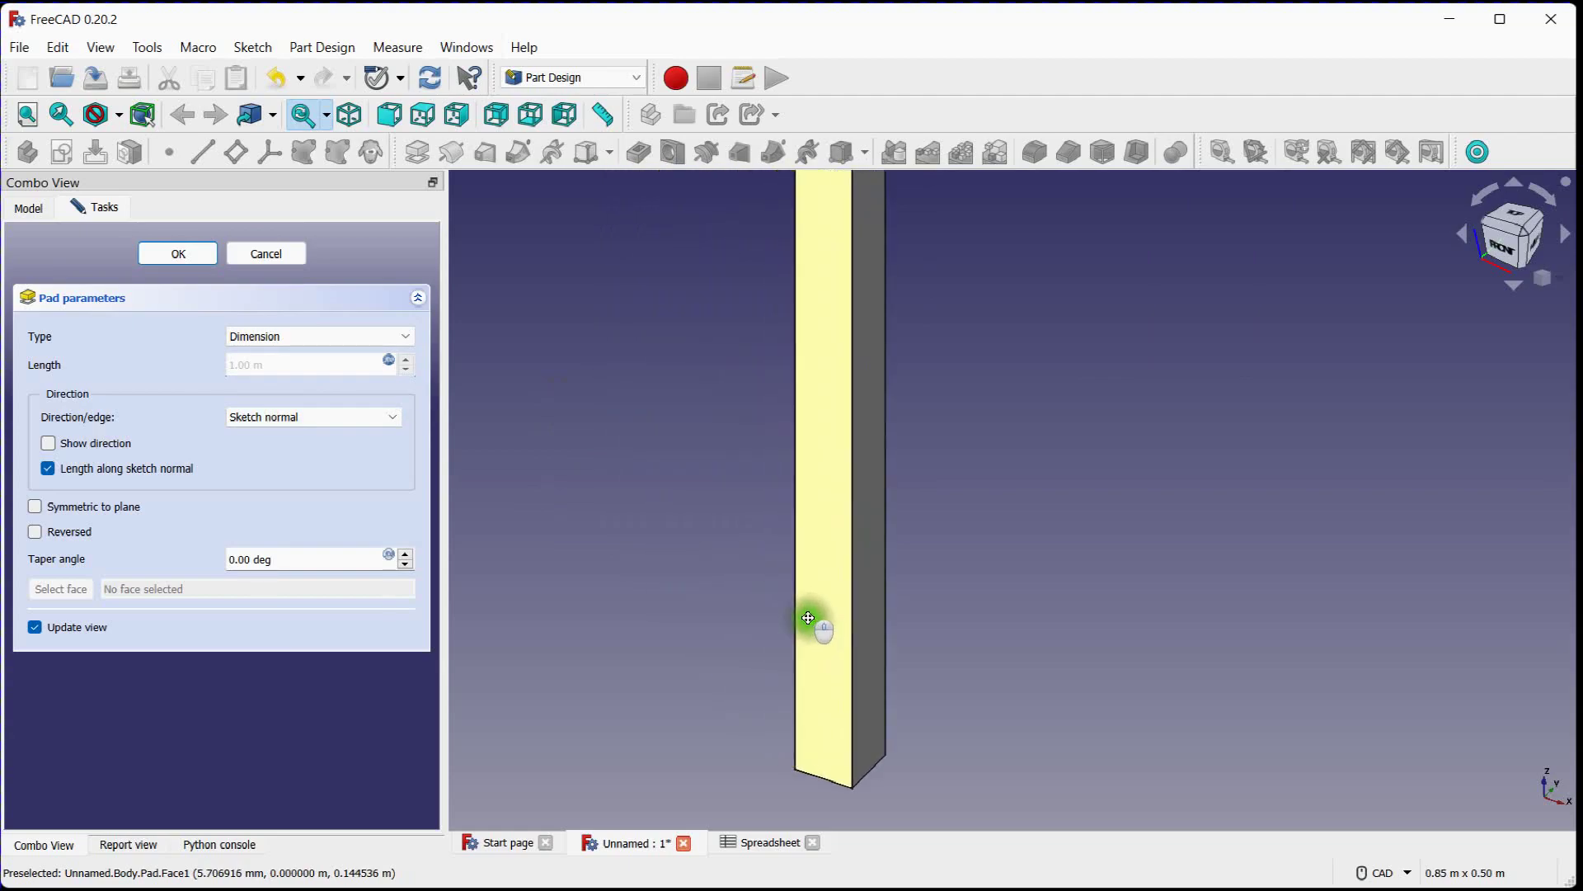
pyautogui.moveTo(704, 463); pyautogui.dragTo(809, 502, button='middle')
pyautogui.scroll(2, 810, 502)
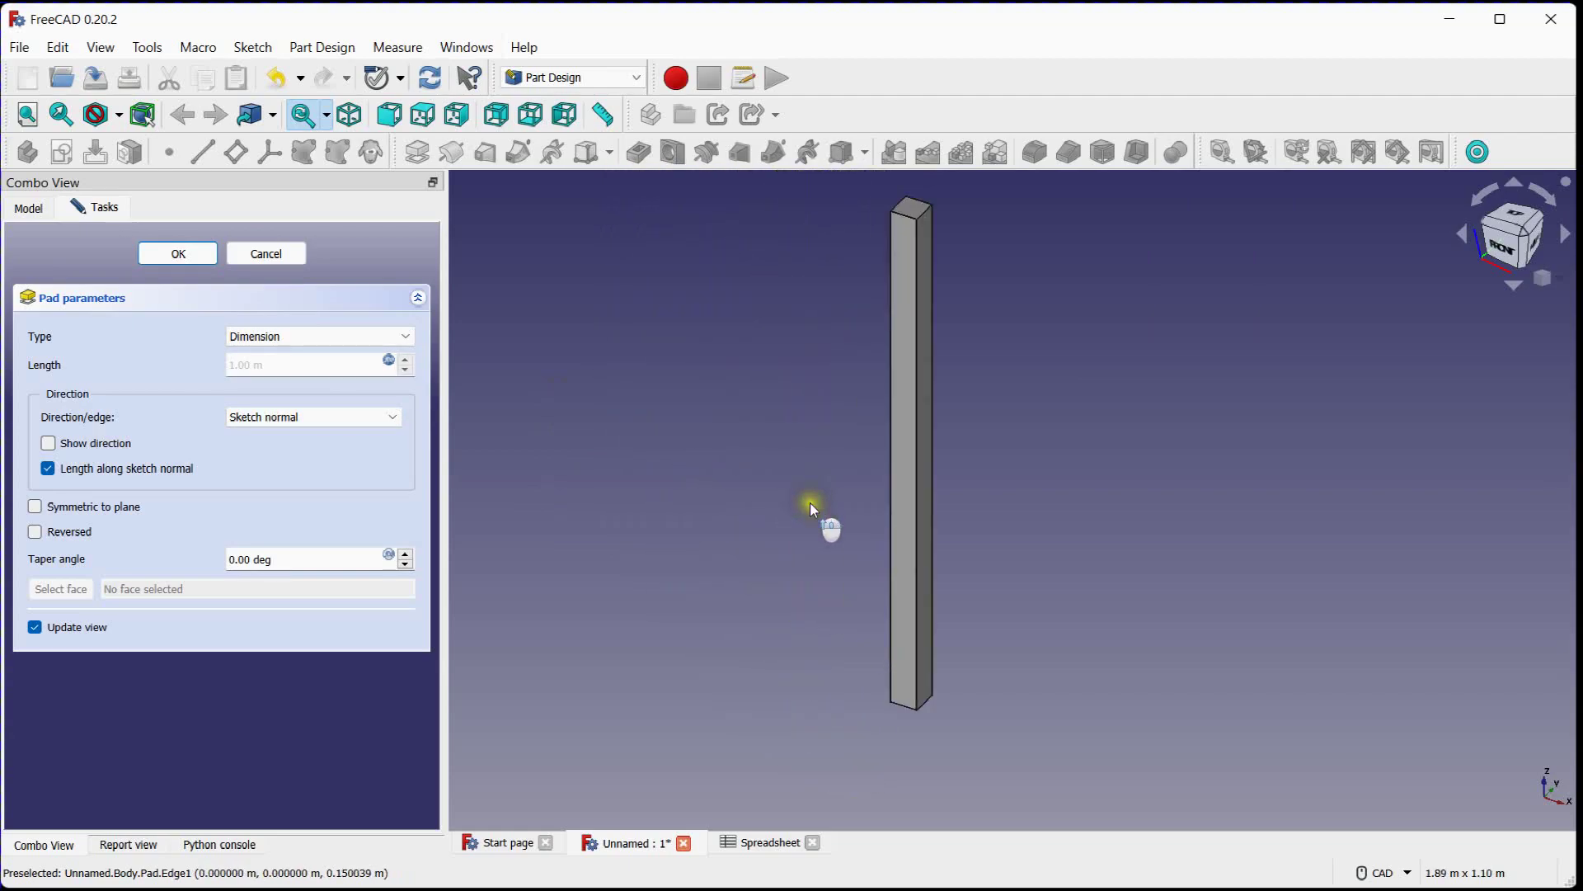
pyautogui.click(183, 253)
pyautogui.click(599, 443)
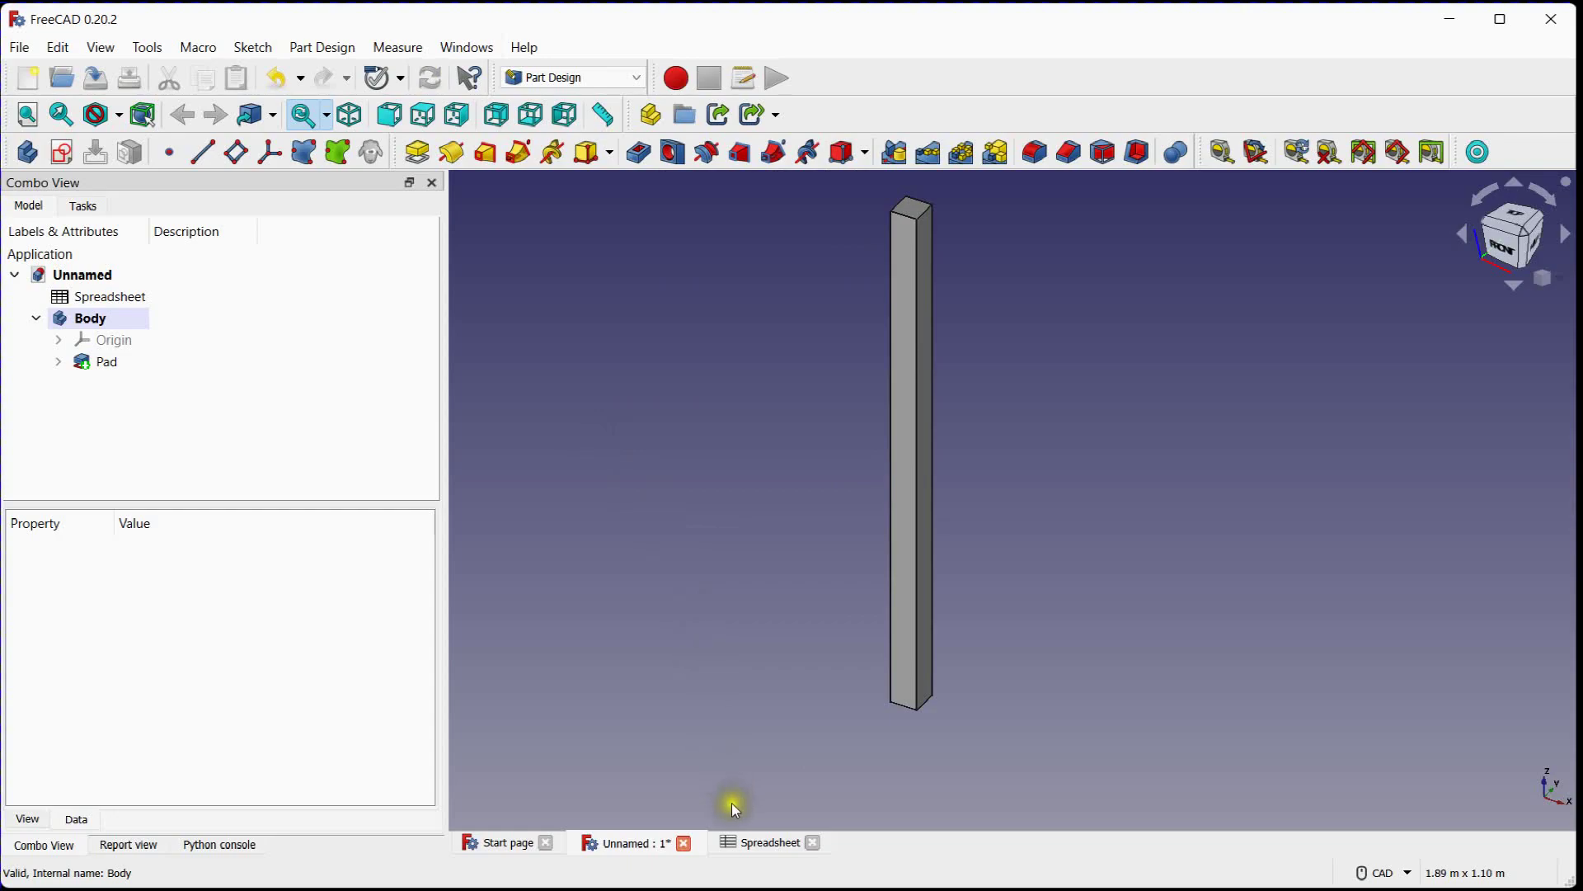
# Set Beam_Length and Beam_Height to 50 mm in the spreadsheet and check the solid in the 3D view
pyautogui.click(750, 842)
pyautogui.click(714, 295)
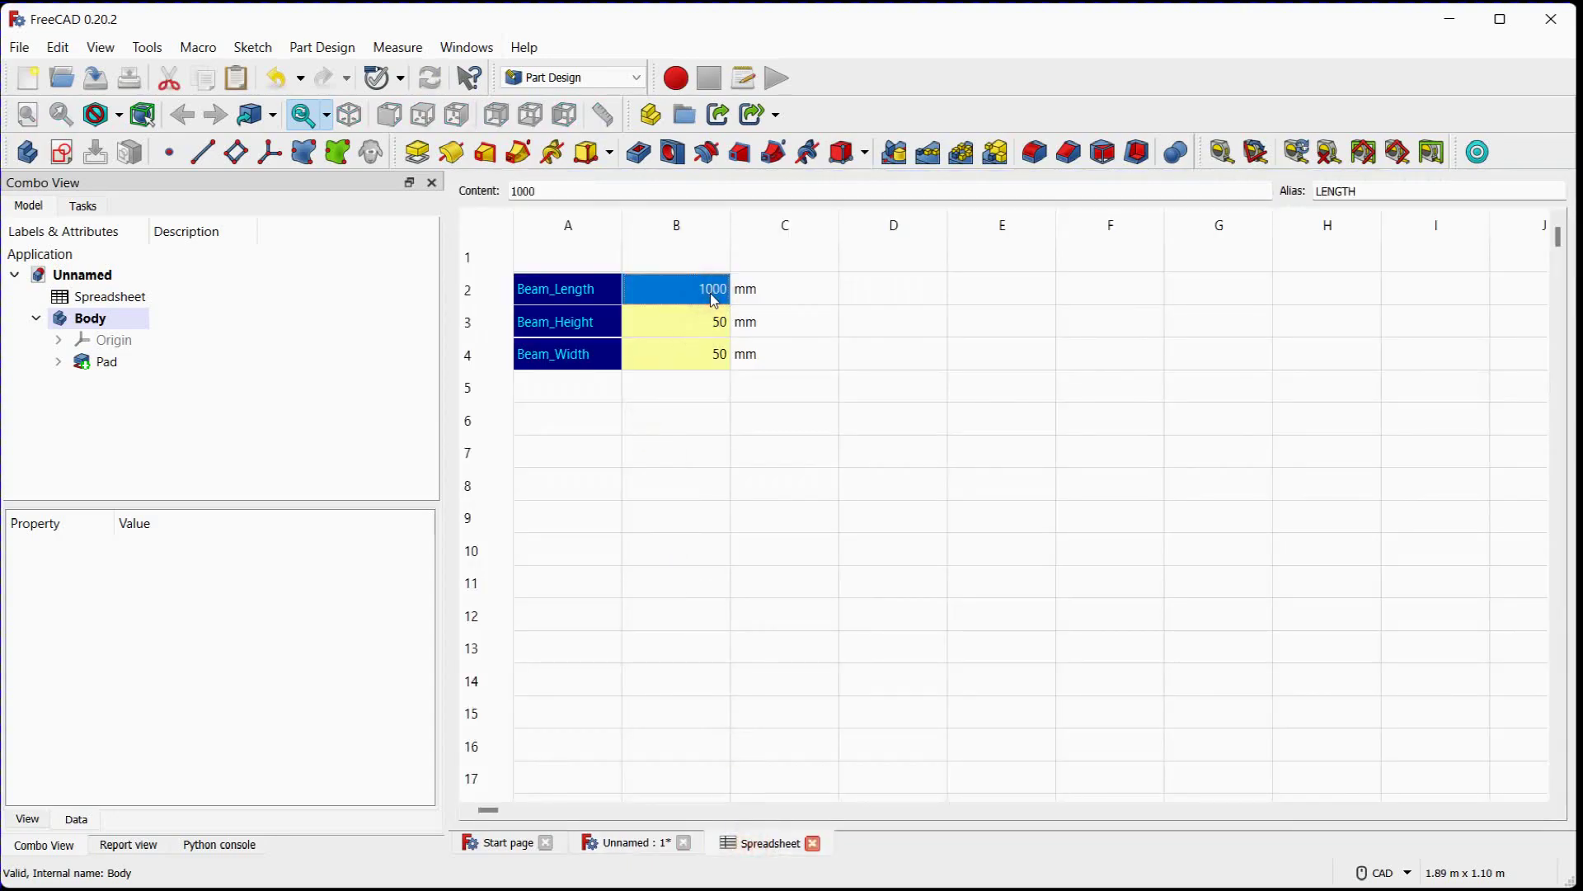
pyautogui.write('50')
pyautogui.click(706, 320)
pyautogui.write('50')
pyautogui.click(700, 357)
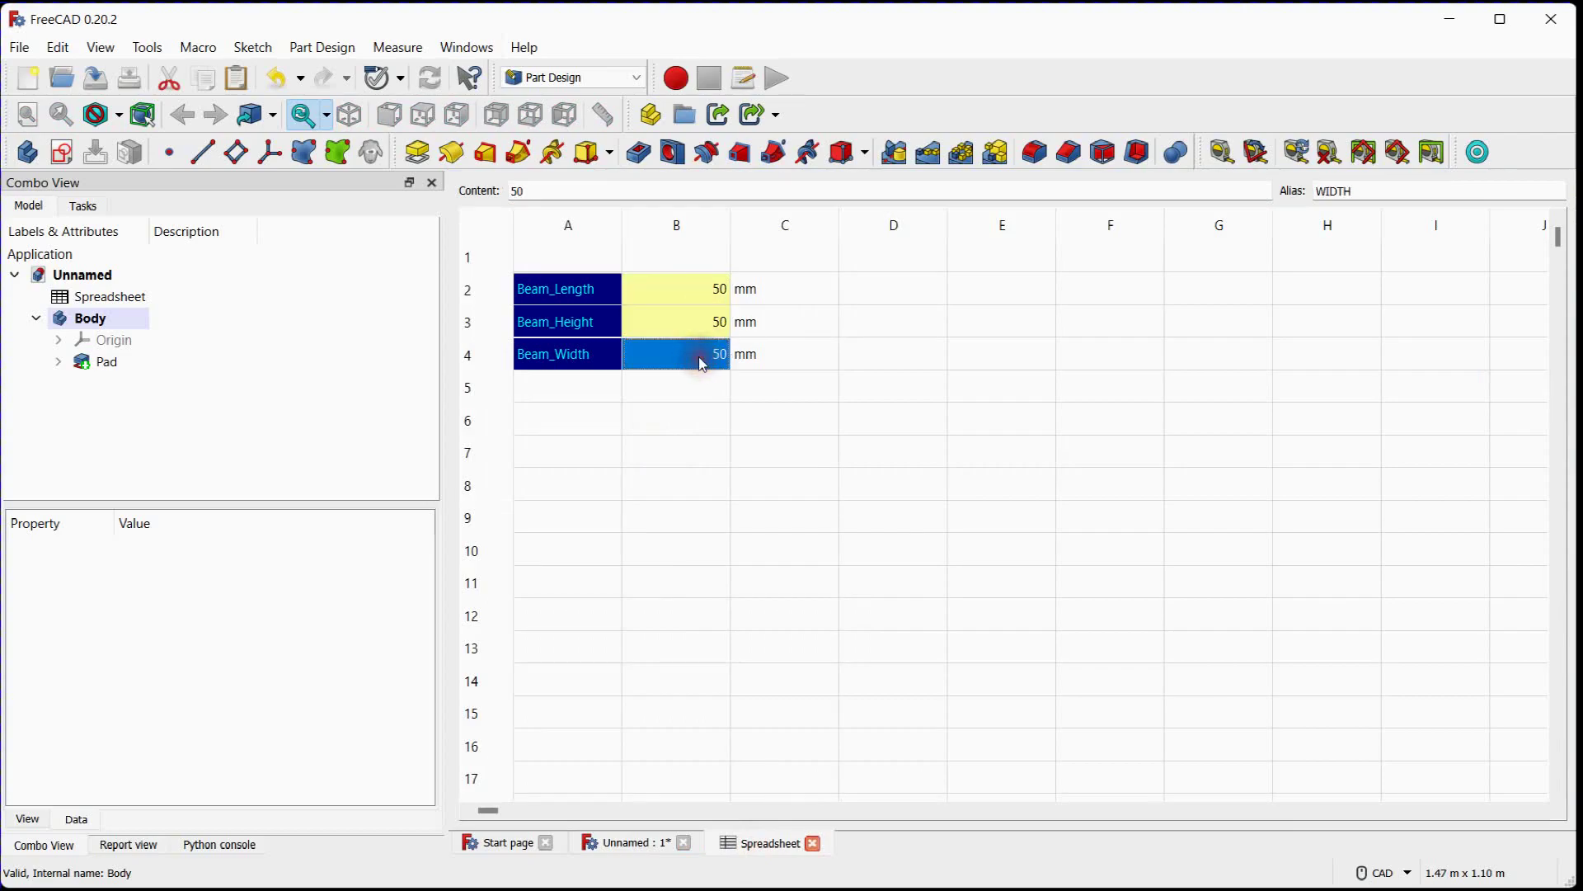
pyautogui.click(616, 843)
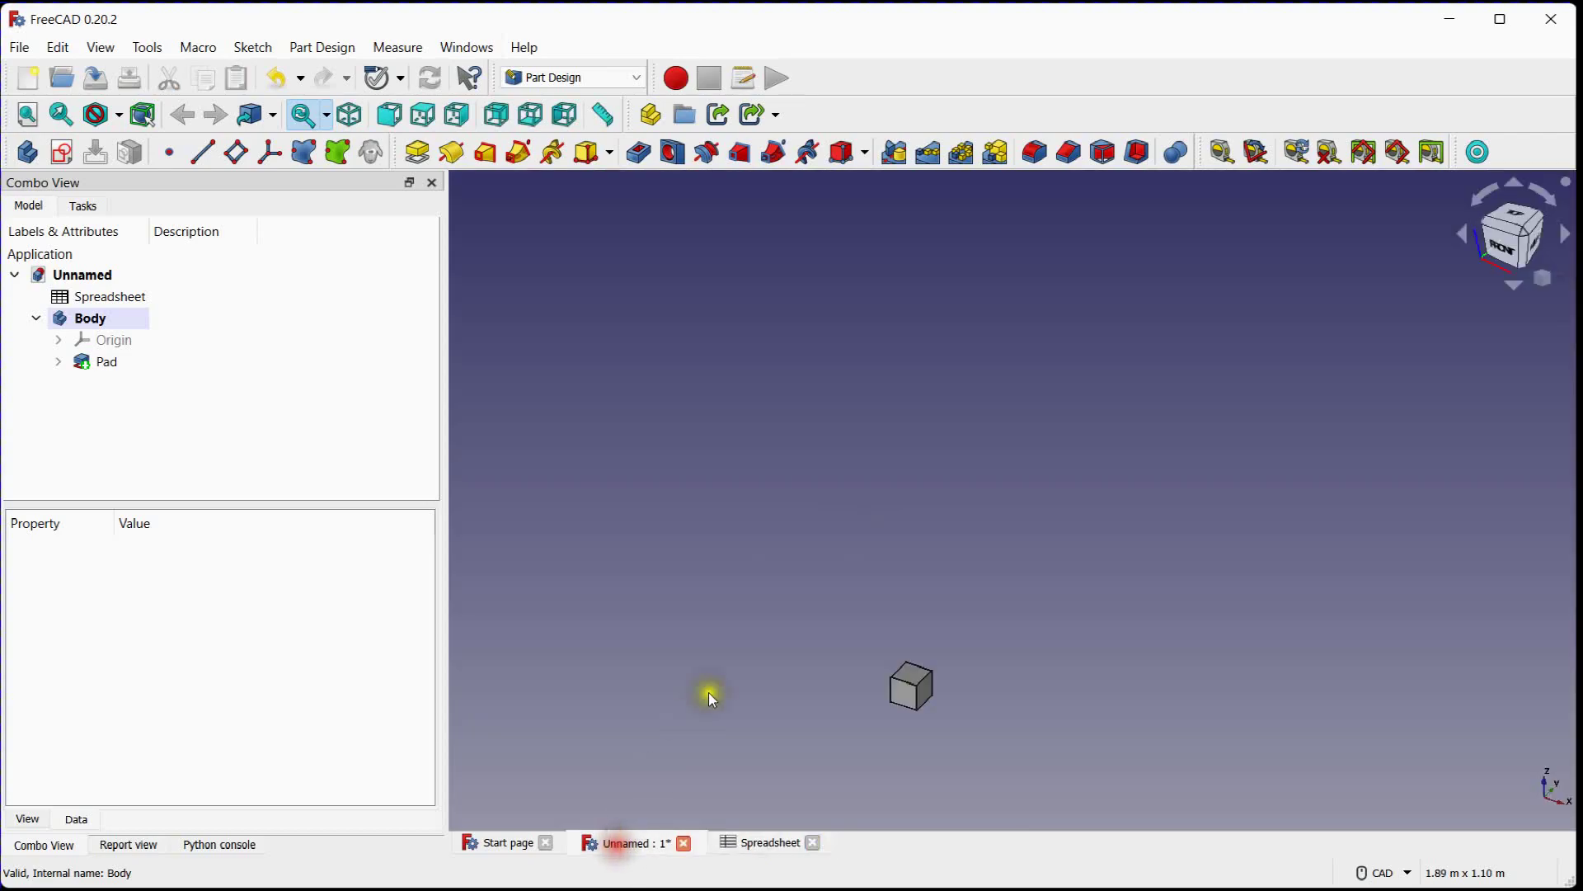
pyautogui.scroll(5, 887, 748)
pyautogui.scroll(-2, 886, 743)
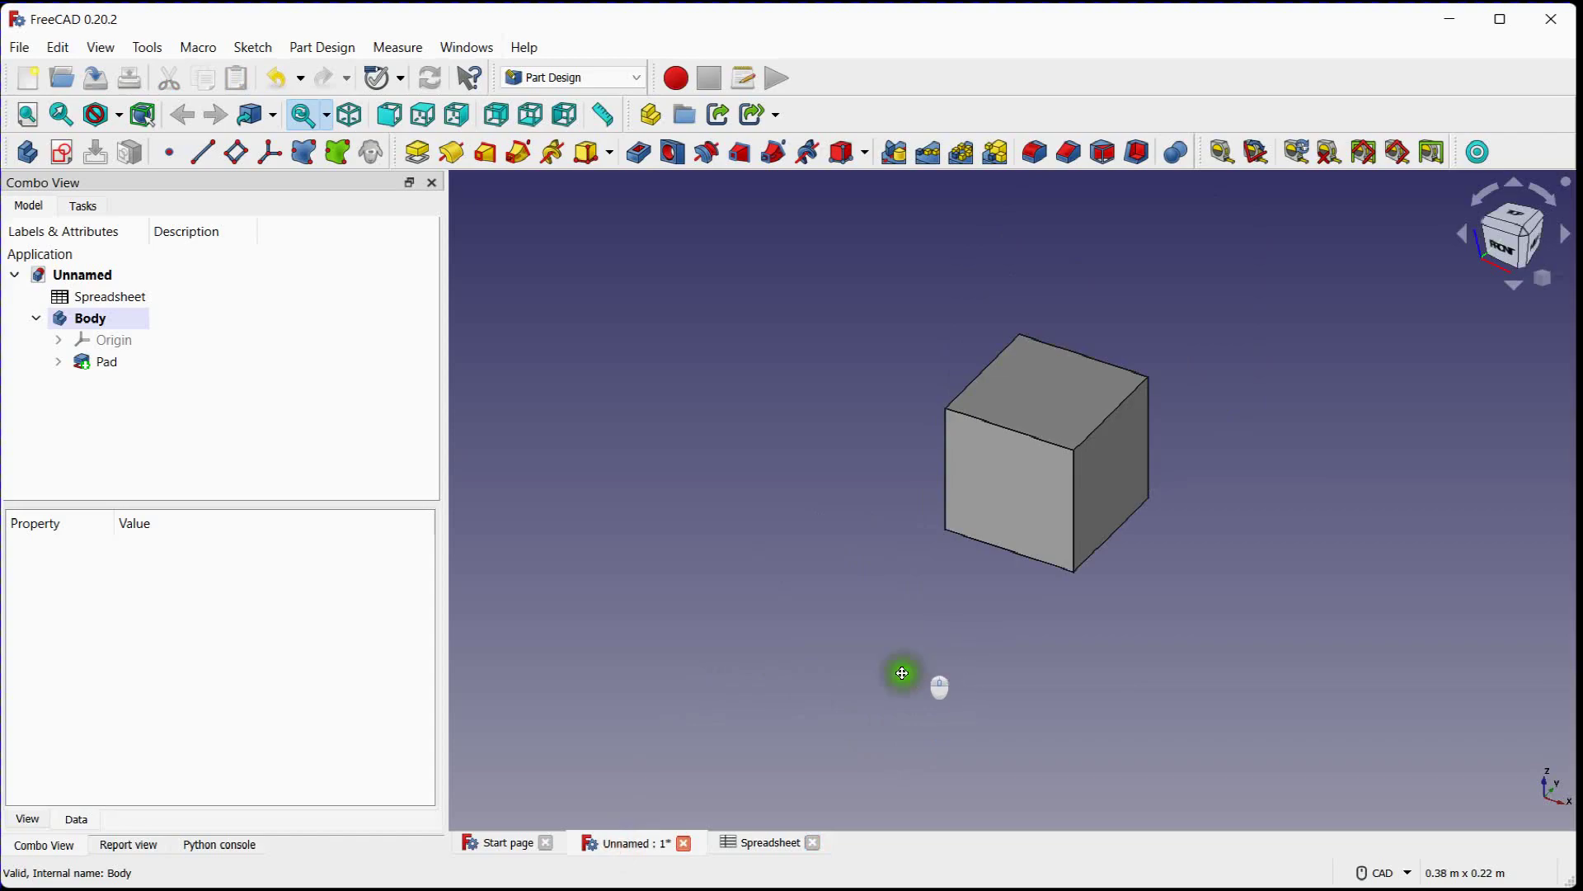
pyautogui.moveTo(918, 660); pyautogui.dragTo(788, 726, button='middle')
pyautogui.scroll(2, 780, 693)
# Set Beam_Length to 500 mm and both Beam_Height and Beam_Width to 100 mm in the spreadsheet
pyautogui.click(754, 841)
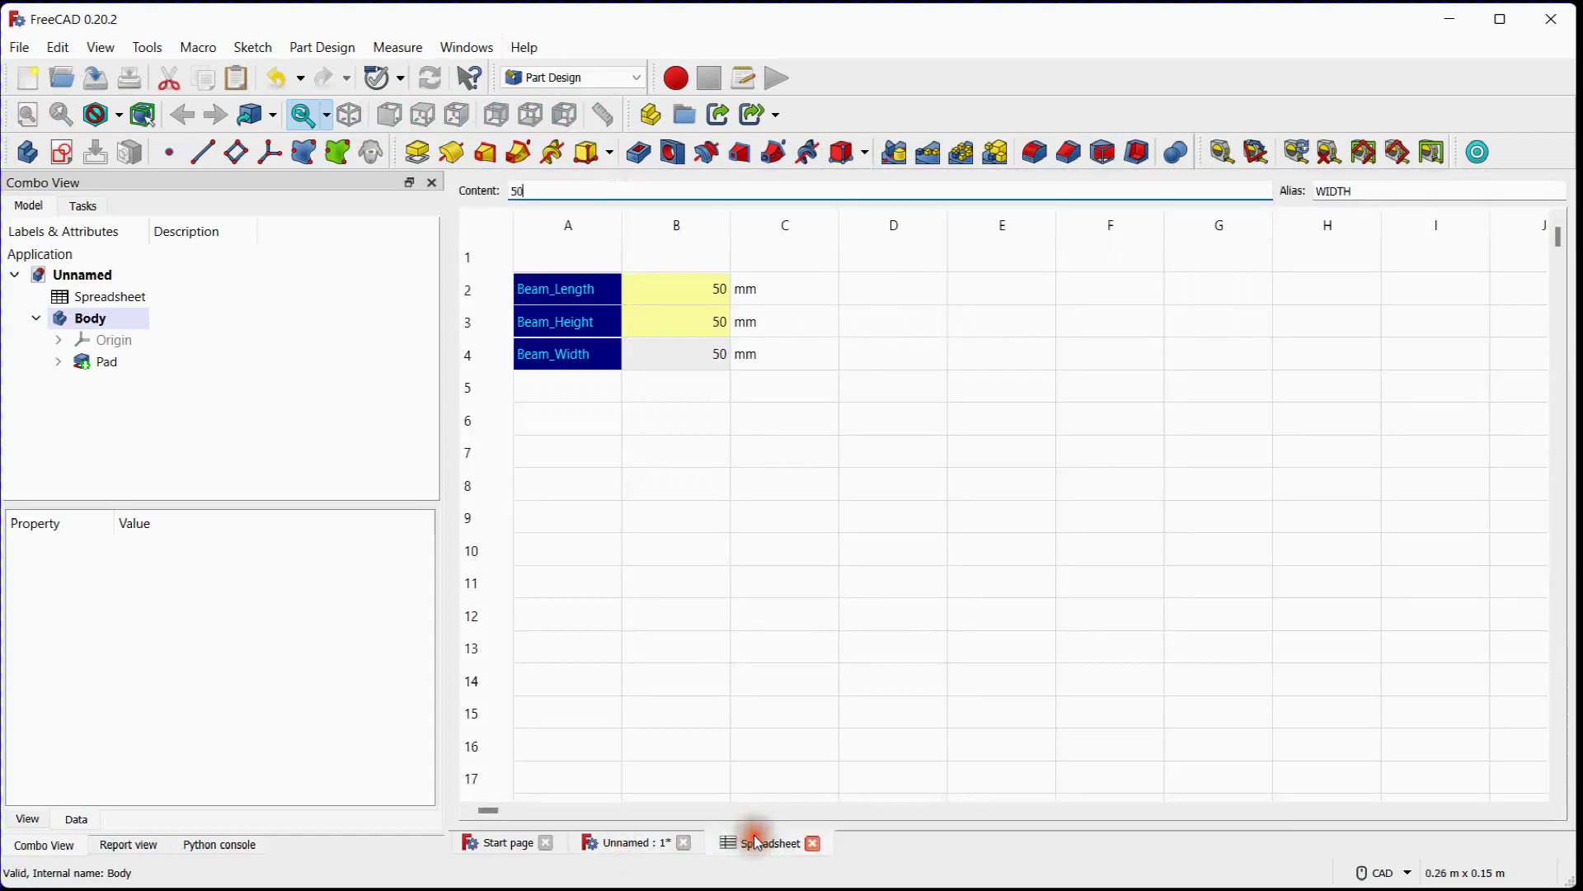
pyautogui.click(673, 293)
pyautogui.write('500')
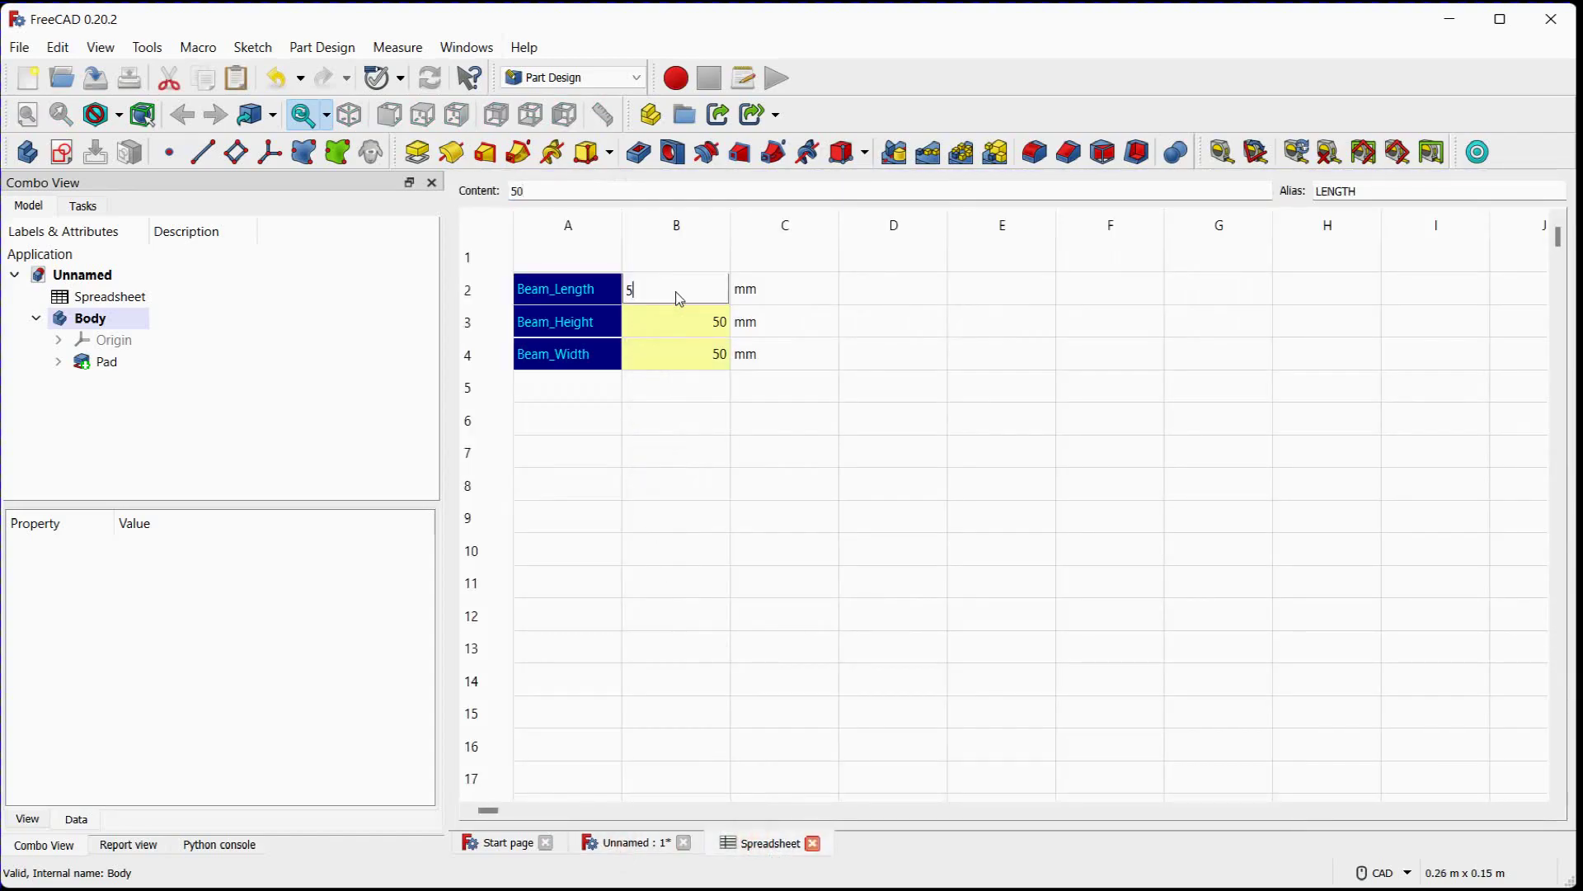
pyautogui.click(682, 328)
pyautogui.write('100')
pyautogui.click(682, 355)
pyautogui.write('100')
pyautogui.click(705, 458)
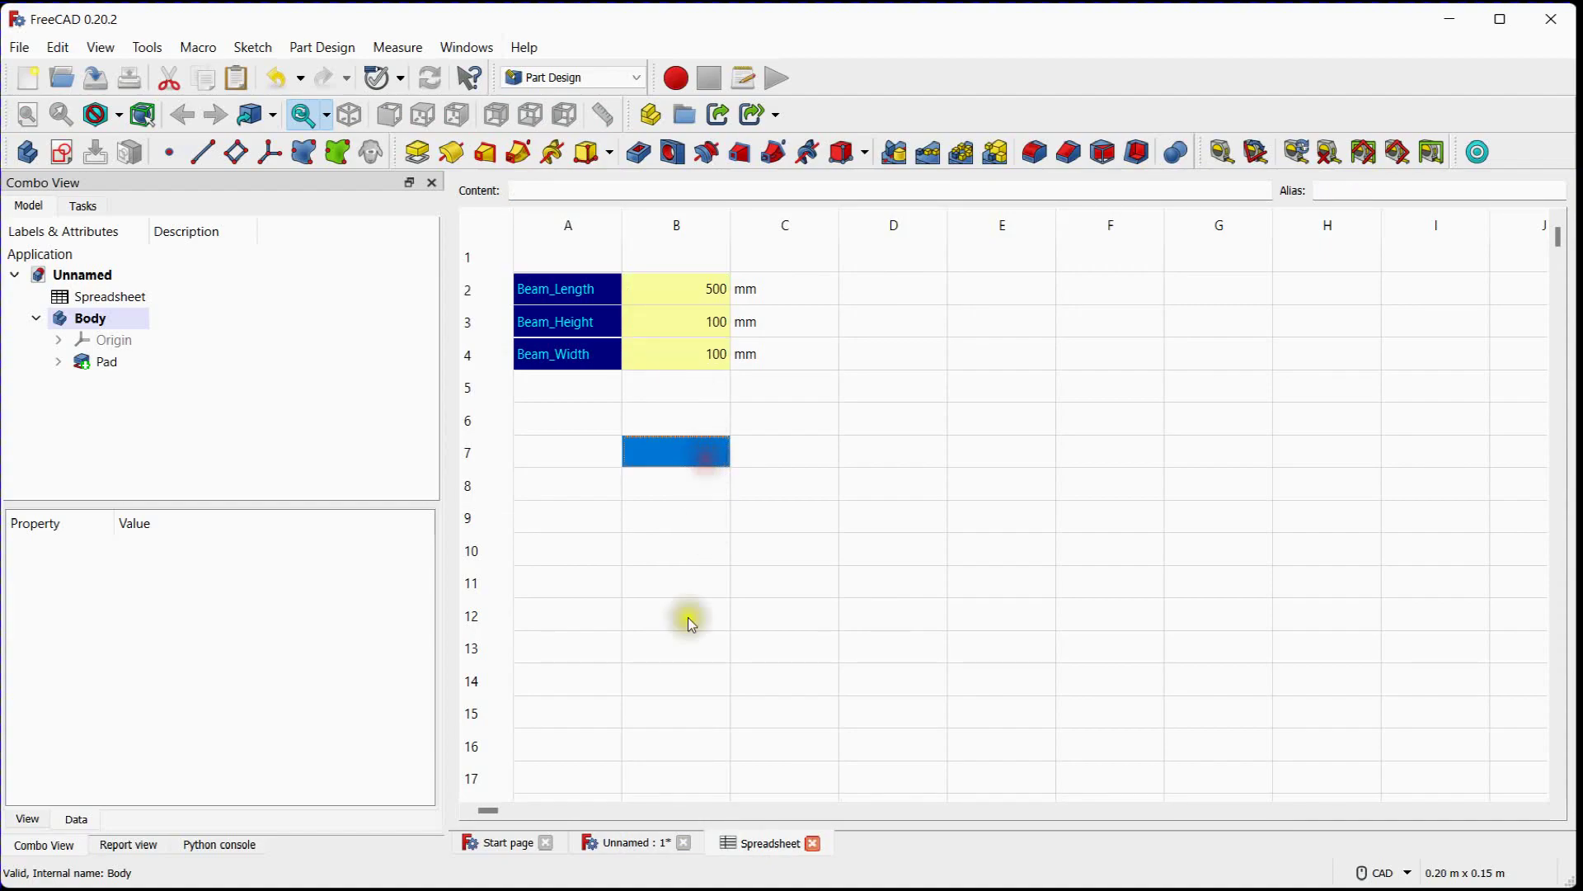
# Examine the updated beam's proportions in the 3D view
pyautogui.click(636, 841)
pyautogui.scroll(-5, 794, 582)
pyautogui.scroll(-4, 666, 437)
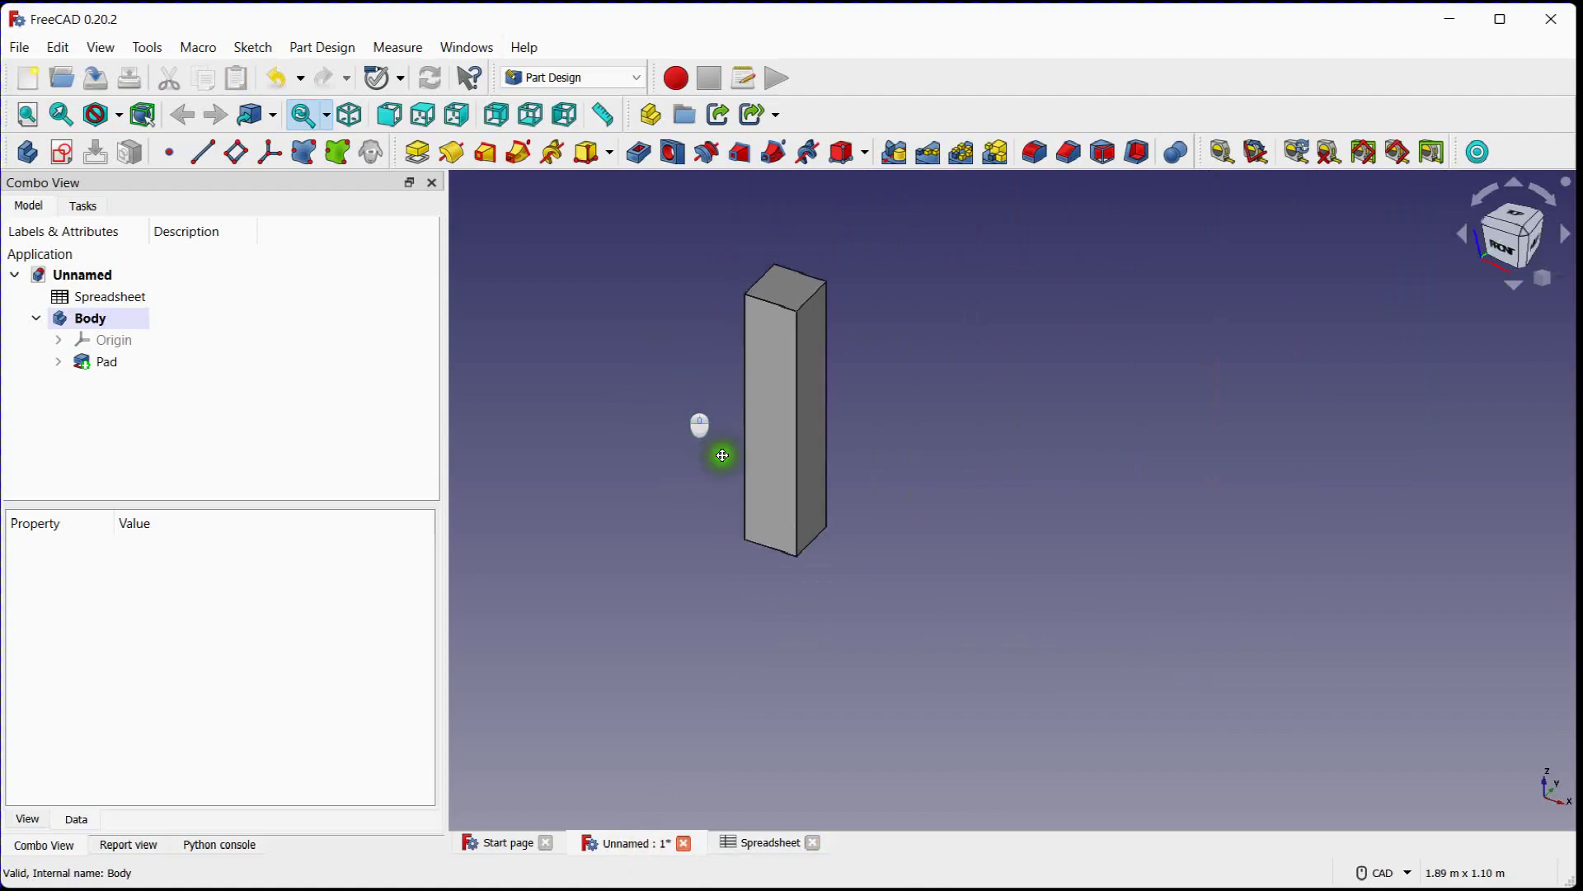
pyautogui.scroll(4, 820, 518)
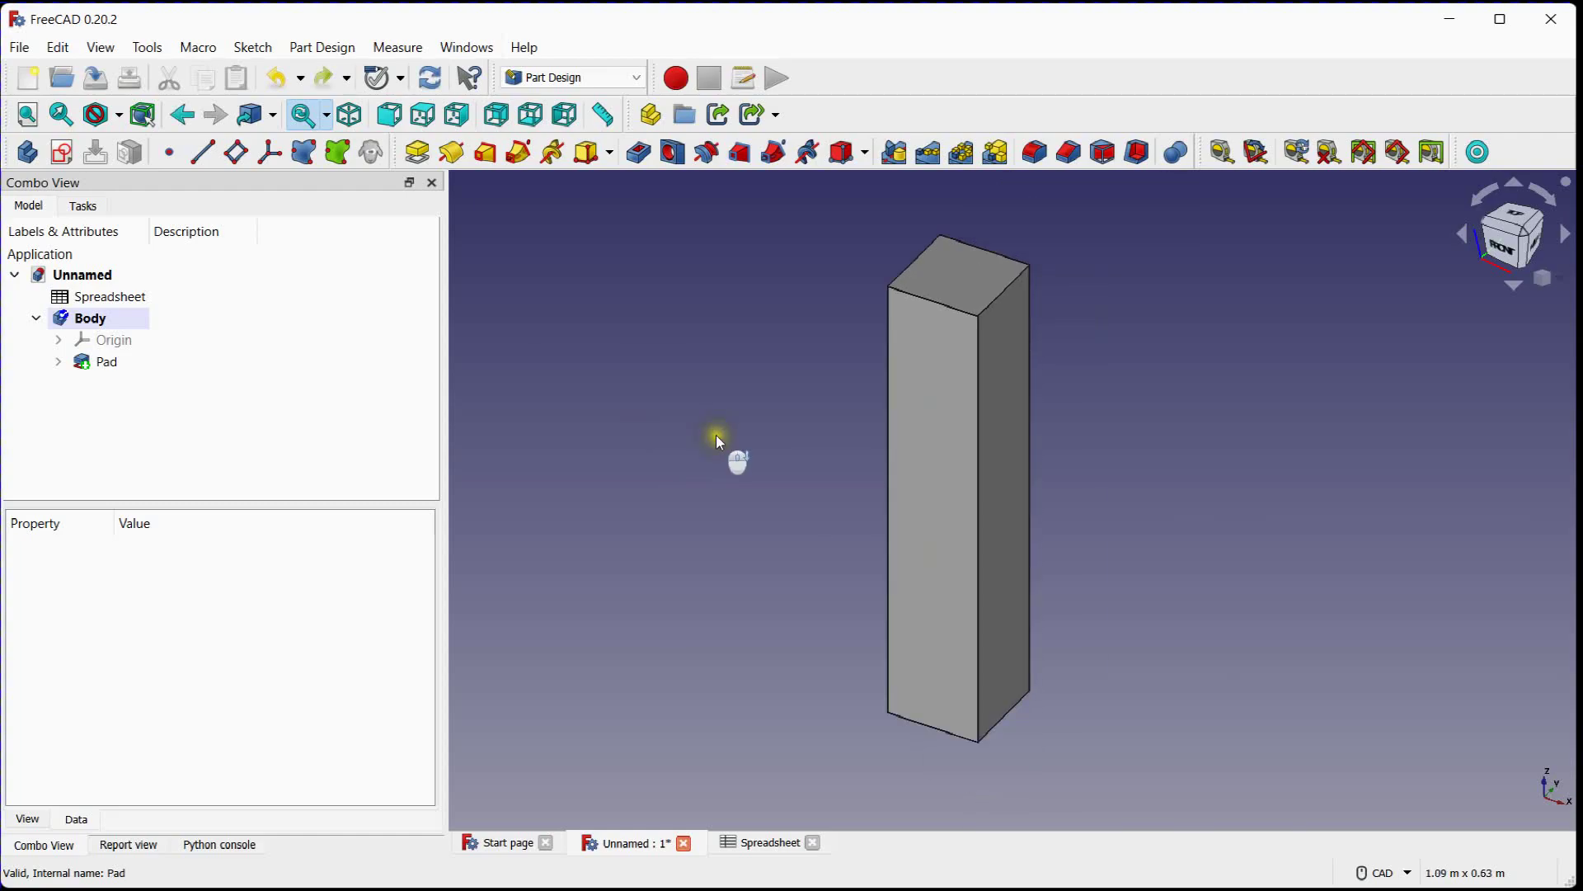
pyautogui.scroll(1, 716, 434)
pyautogui.moveTo(762, 434); pyautogui.dragTo(738, 443, button='middle')
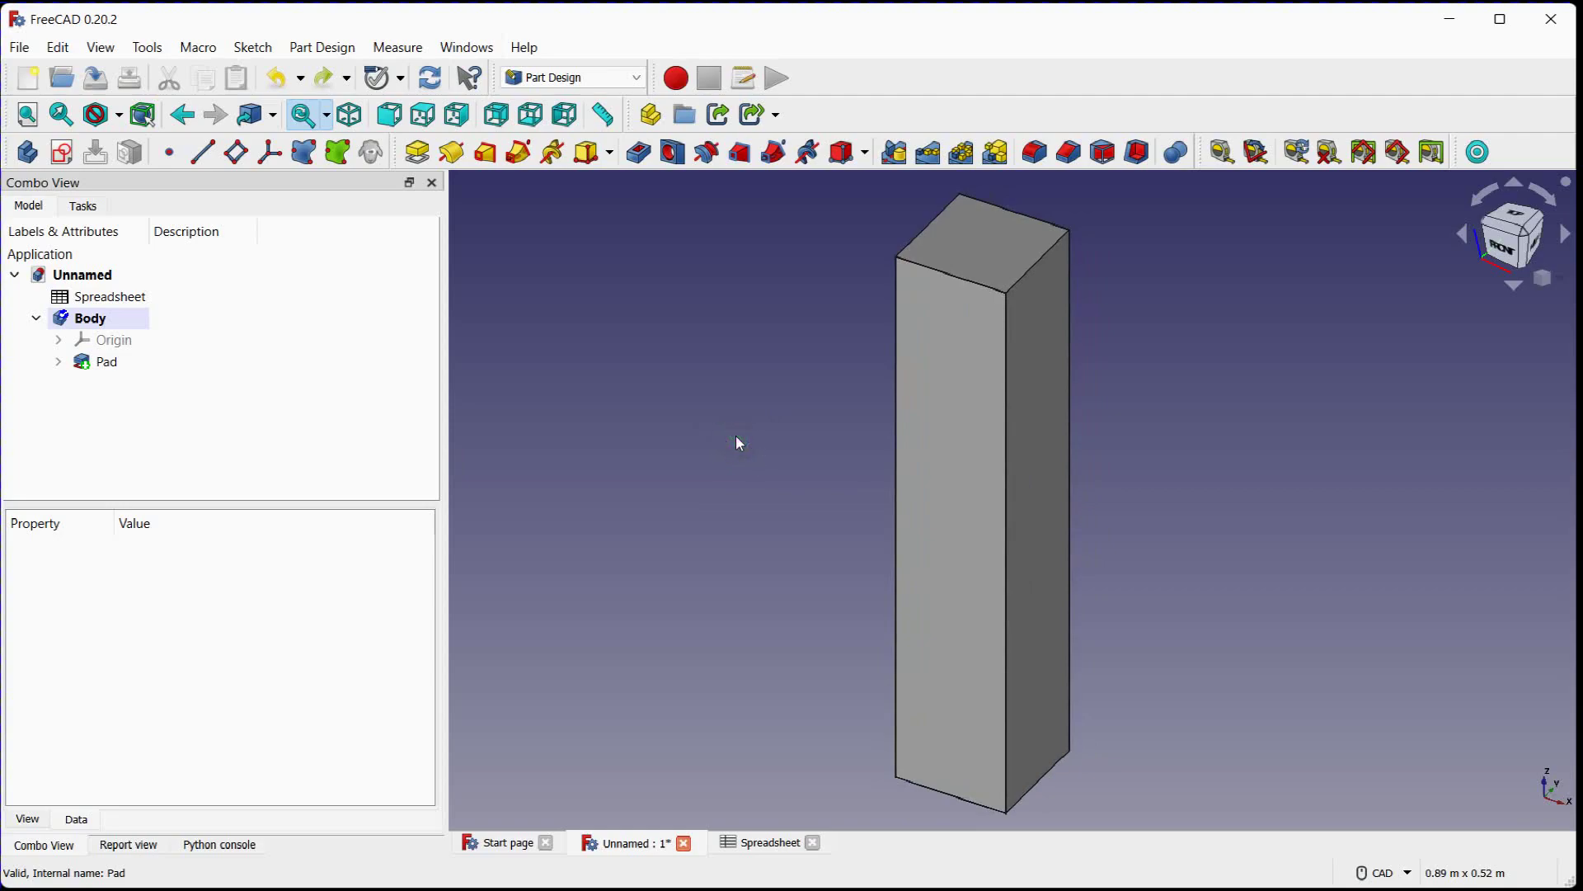